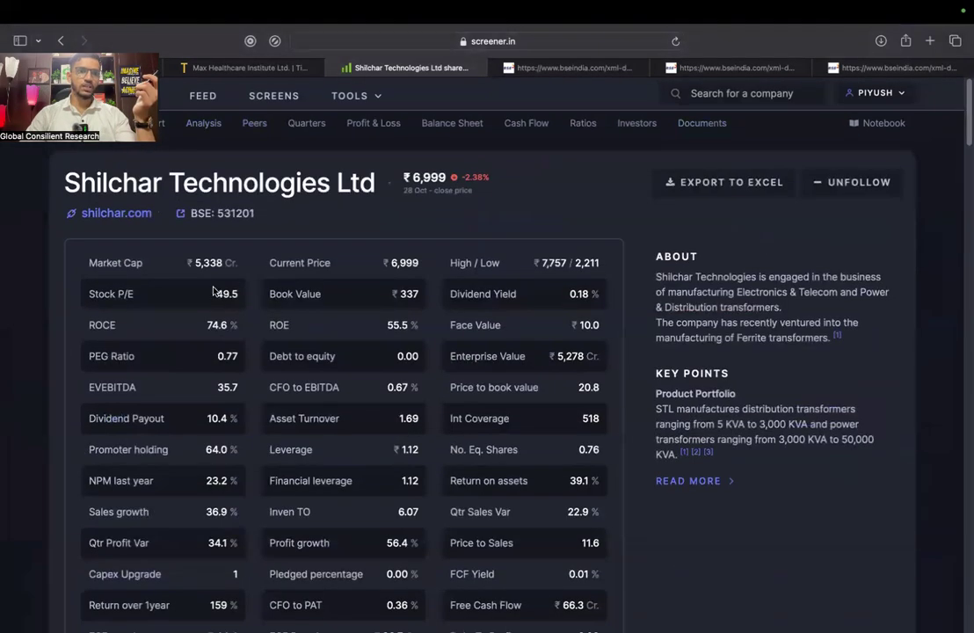
{"action": "left_click_drag", "start_coordinate": [212, 290], "coordinate": [240, 293]}
{"action": "left_click", "coordinate": [300, 245]}
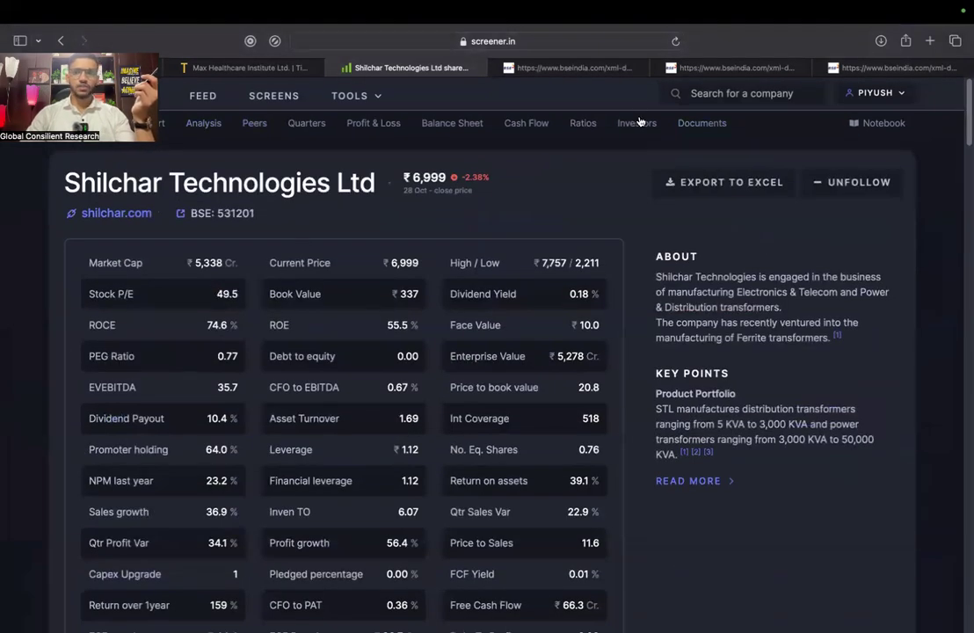
Open a new browser tab and search the web for google sheets.
{"action": "key", "text": "super+t"}
{"action": "type", "text": "g"}
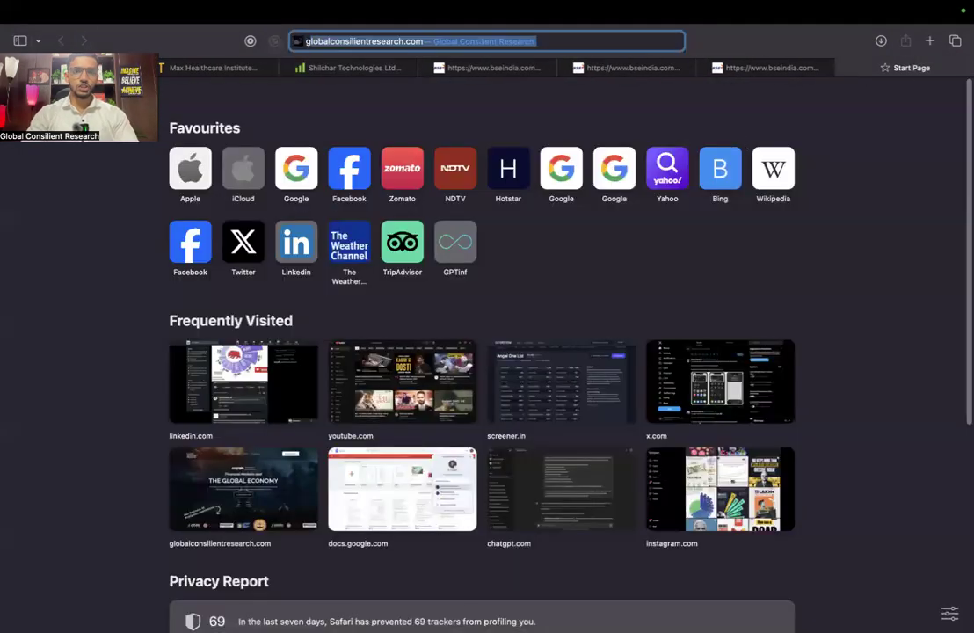
{"action": "type", "text": "oogles"}
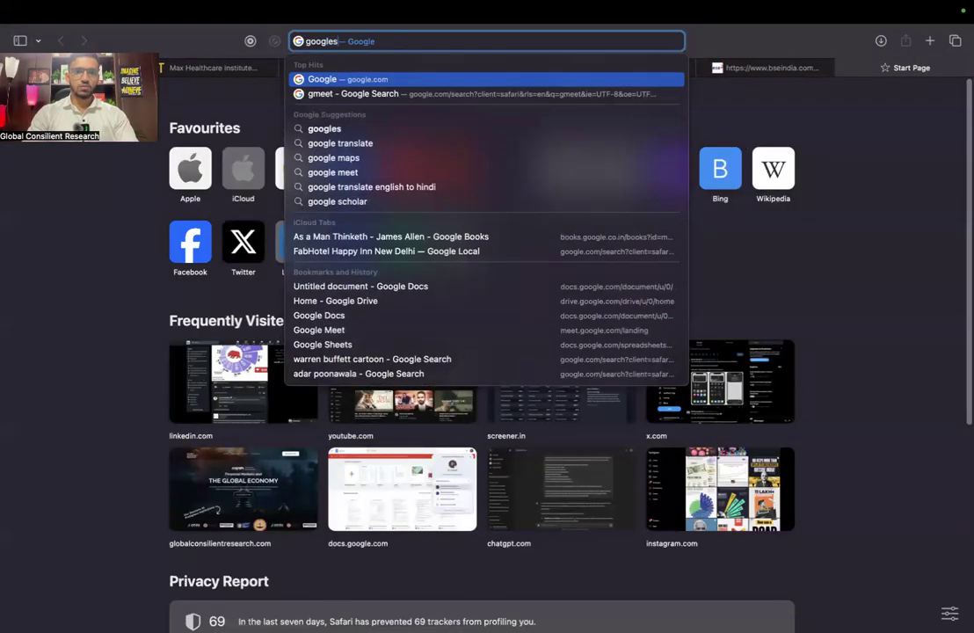
{"action": "type", "text": "h"}
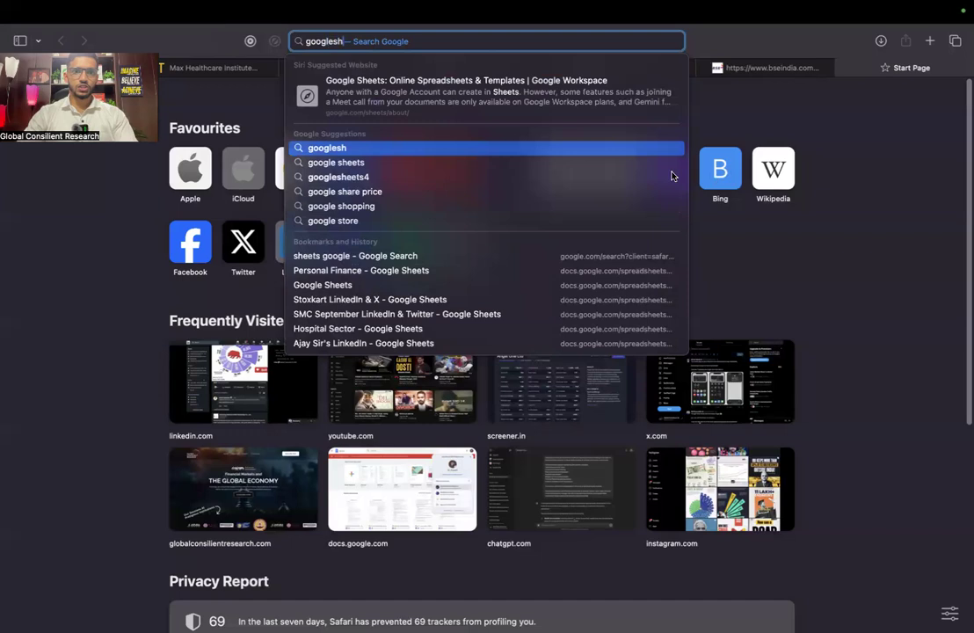
{"action": "left_click", "coordinate": [475, 164]}
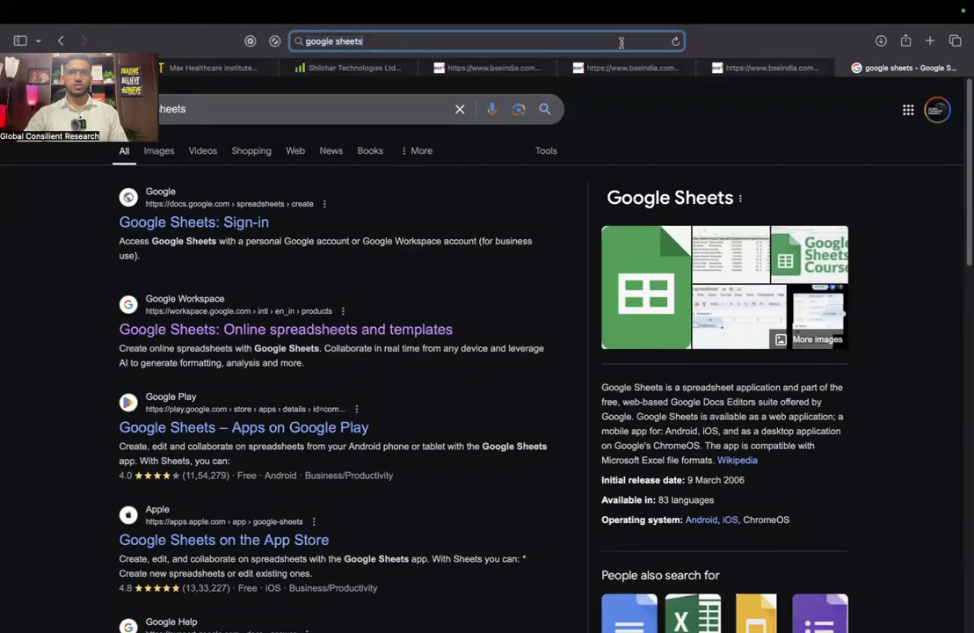
Go to the Google Docs home page, create a blank Google Sheets spreadsheet from there and dismiss its Tables suggestions.
{"action": "key", "text": "BackSpace"}
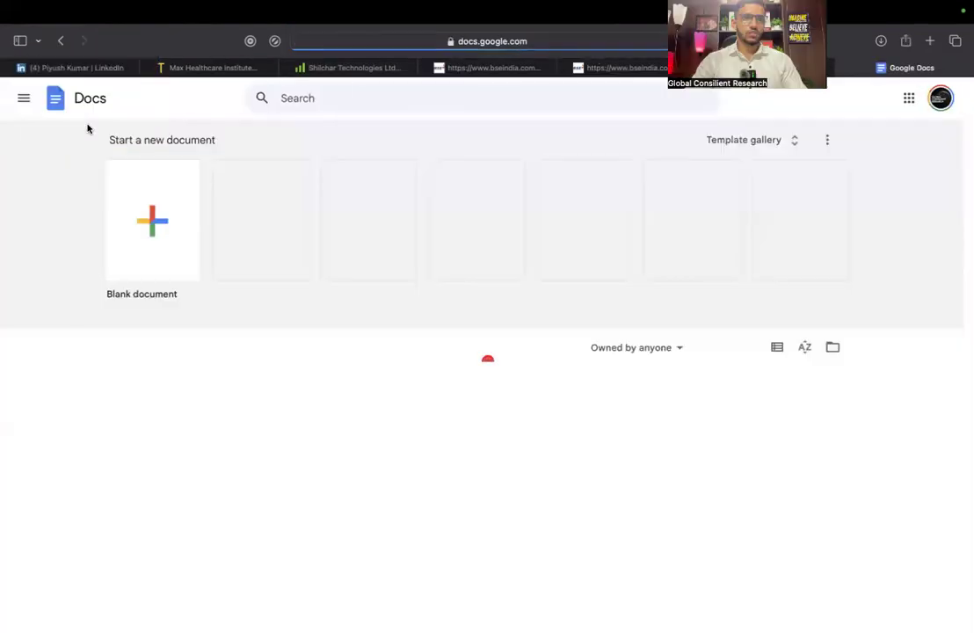
{"action": "left_click", "coordinate": [25, 99]}
{"action": "left_click", "coordinate": [113, 167]}
{"action": "left_click", "coordinate": [141, 205]}
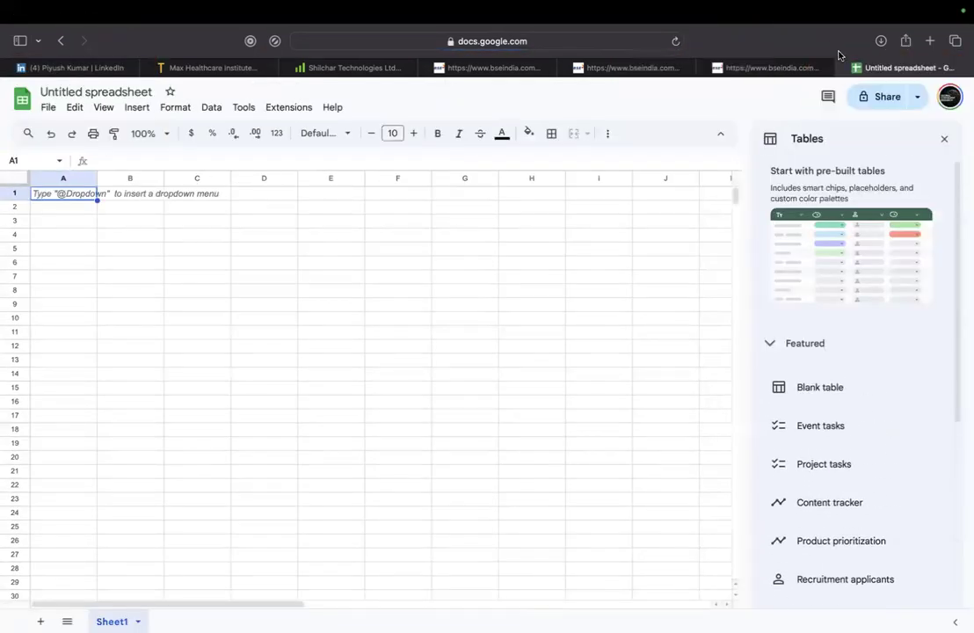
{"action": "left_click", "coordinate": [946, 138]}
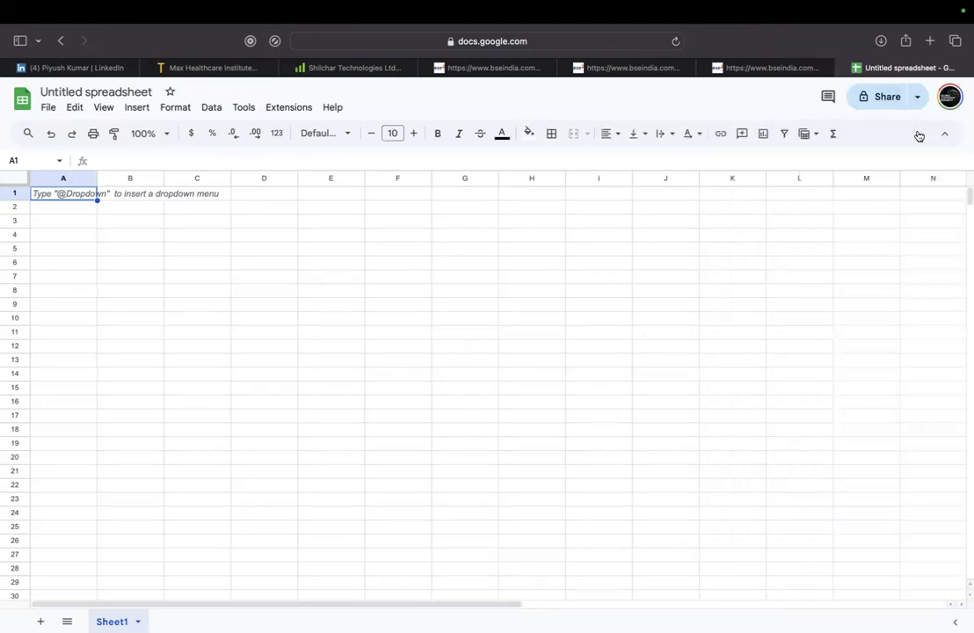
Rename the untitled spreadsheet to "Price Targeting".
{"action": "left_click", "coordinate": [84, 92]}
{"action": "type", "text": "Pric"}
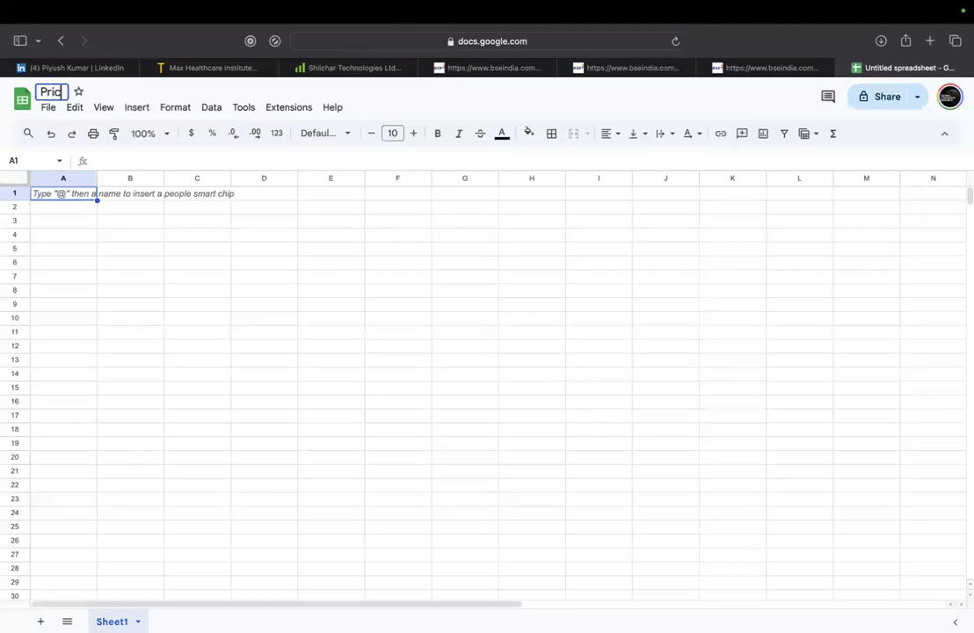
{"action": "type", "text": "e Targeting"}
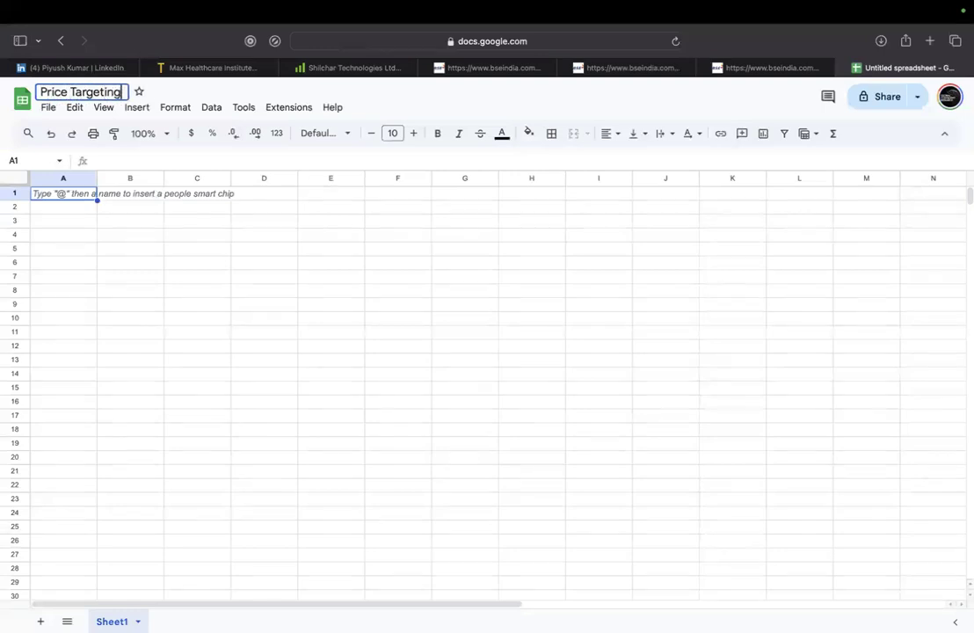
{"action": "key", "text": "Return"}
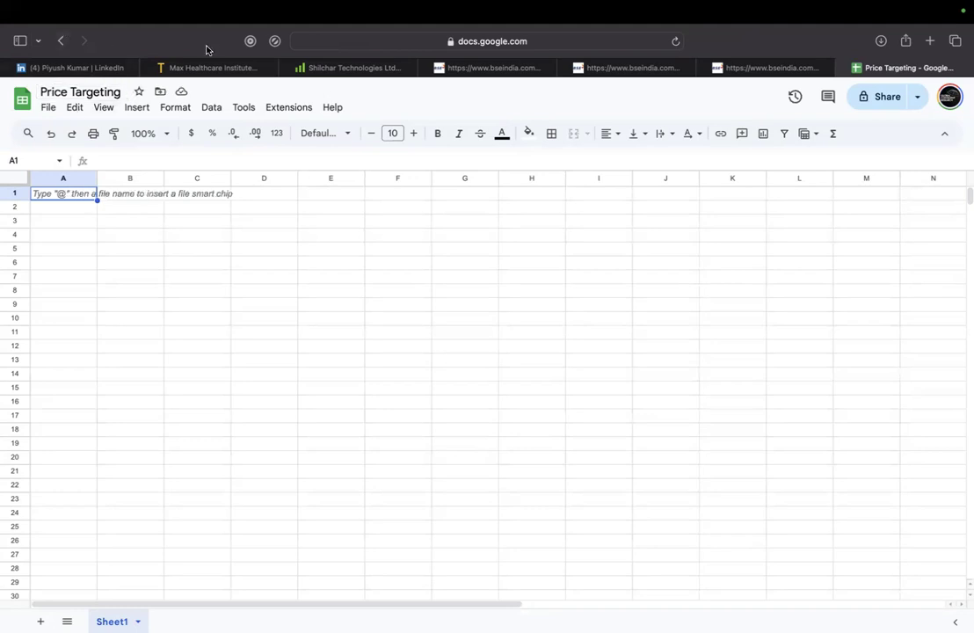
{"action": "mouse_move", "coordinate": [385, 72]}
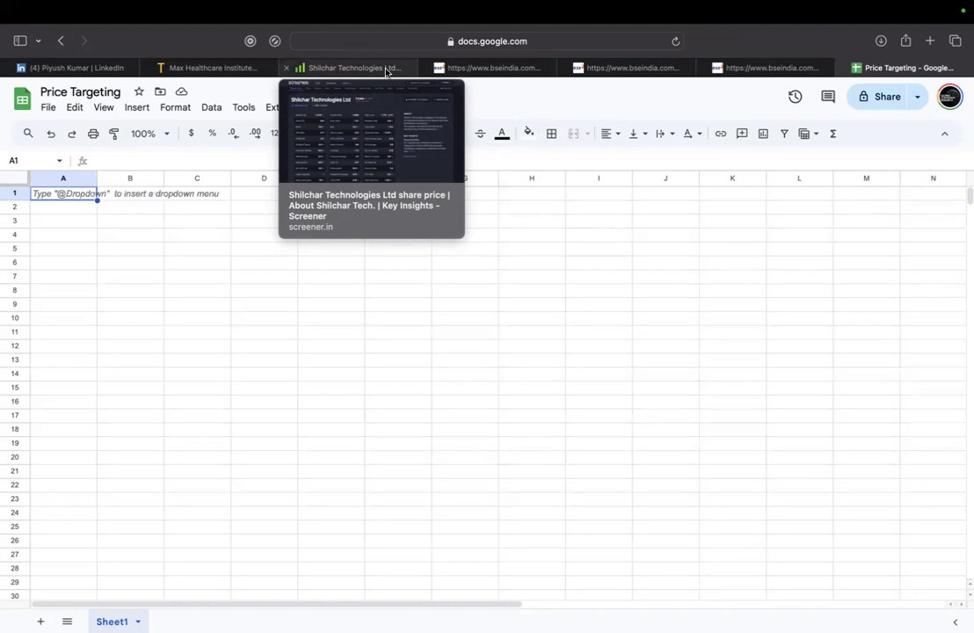
{"action": "key", "text": "Down"}
{"action": "key", "text": "Down"}
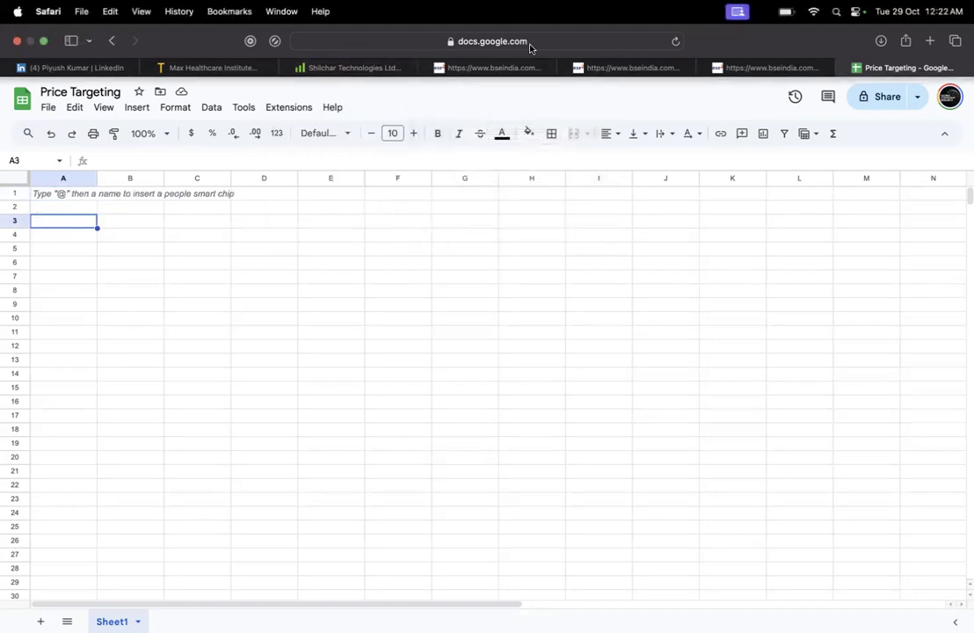
Handwrite annotations over the empty sheet about 3 statement models and circled comps pointing to "set the price targets", and clear them.
{"action": "mouse_move", "coordinate": [465, 231]}
{"action": "left_mouse_down"}
{"action": "mouse_move", "coordinate": [497, 237]}
{"action": "mouse_move", "coordinate": [580, 175]}
{"action": "mouse_move", "coordinate": [670, 138]}
{"action": "left_mouse_up"}
{"action": "left_click_drag", "start_coordinate": [651, 208], "coordinate": [703, 202]}
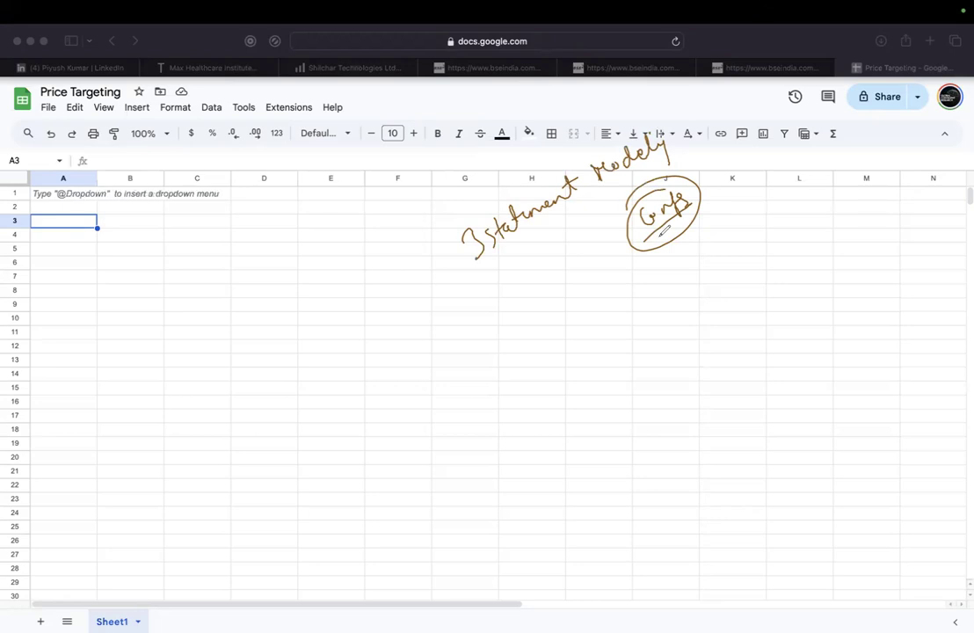
{"action": "mouse_move", "coordinate": [646, 239]}
{"action": "left_mouse_down"}
{"action": "mouse_move", "coordinate": [702, 188]}
{"action": "mouse_move", "coordinate": [717, 195]}
{"action": "mouse_move", "coordinate": [770, 145]}
{"action": "mouse_move", "coordinate": [795, 149]}
{"action": "mouse_move", "coordinate": [849, 130]}
{"action": "mouse_move", "coordinate": [834, 172]}
{"action": "mouse_move", "coordinate": [883, 147]}
{"action": "left_mouse_up"}
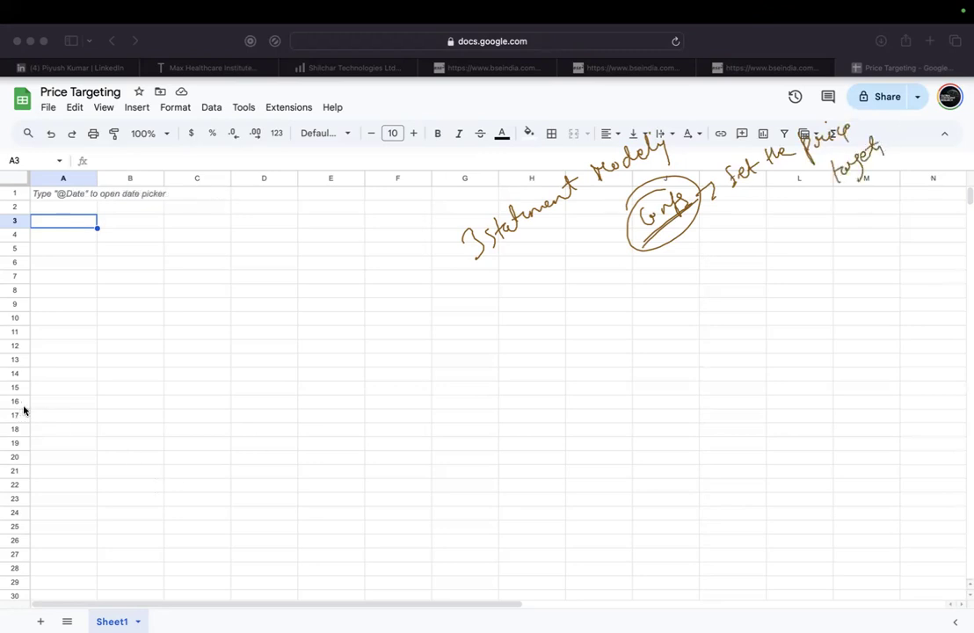
{"action": "key", "text": "Escape"}
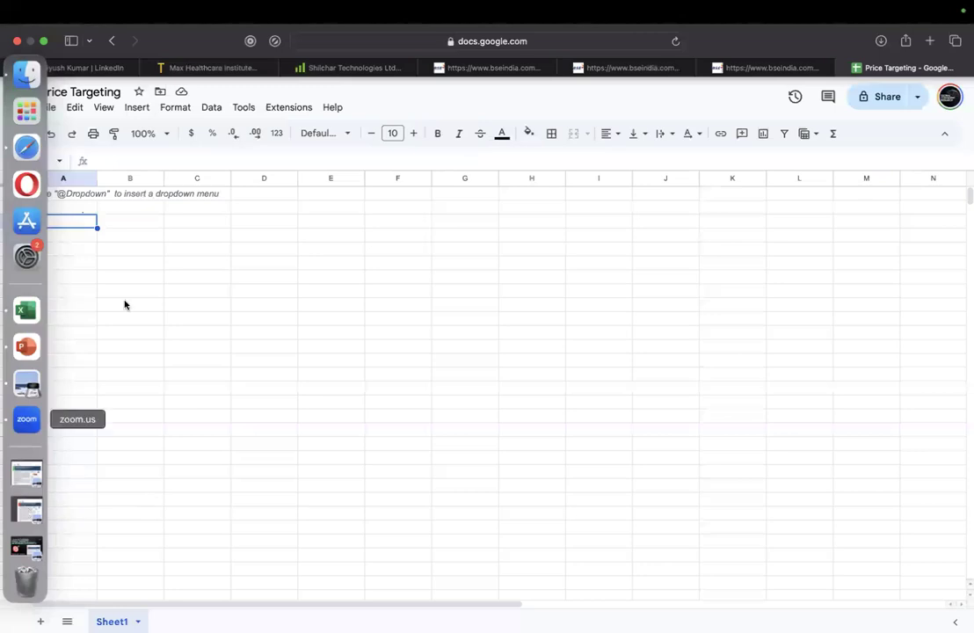
{"action": "left_click", "coordinate": [112, 234]}
{"action": "left_click", "coordinate": [94, 224]}
{"action": "type", "text": "Price"}
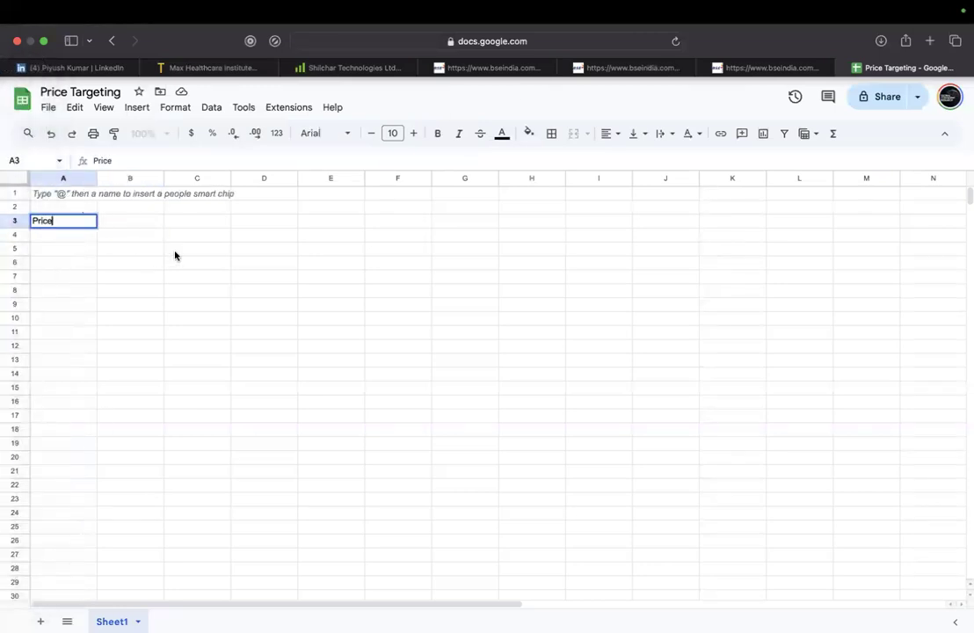
{"action": "scroll", "coordinate": [175, 255], "scroll_direction": "up", "scroll_amount": 3}
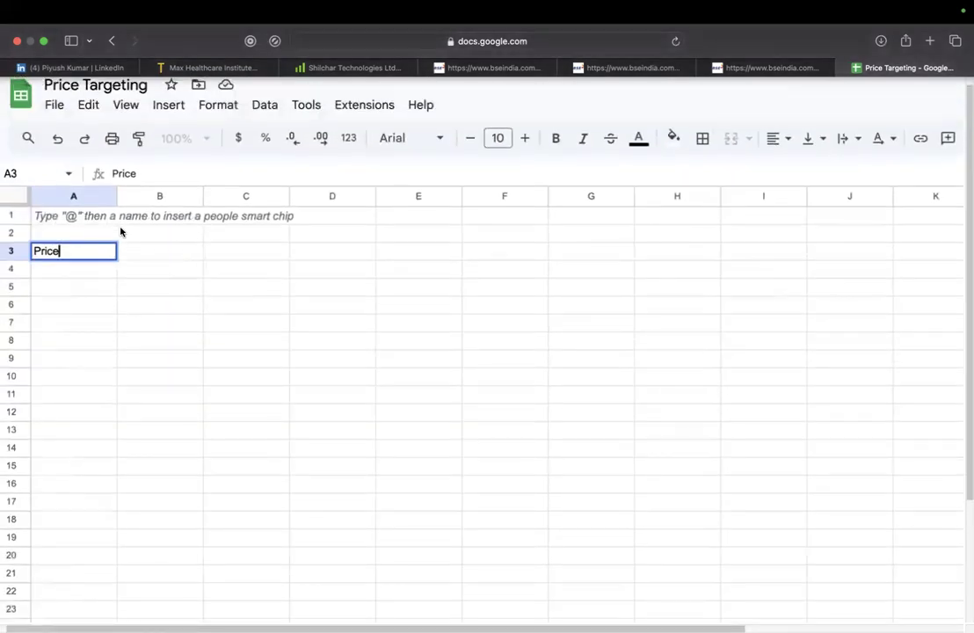
{"action": "key", "text": "Tab"}
{"action": "key", "text": "Left"}
{"action": "key", "text": "Up"}
{"action": "key", "text": "Down"}
{"action": "key", "text": "Up"}
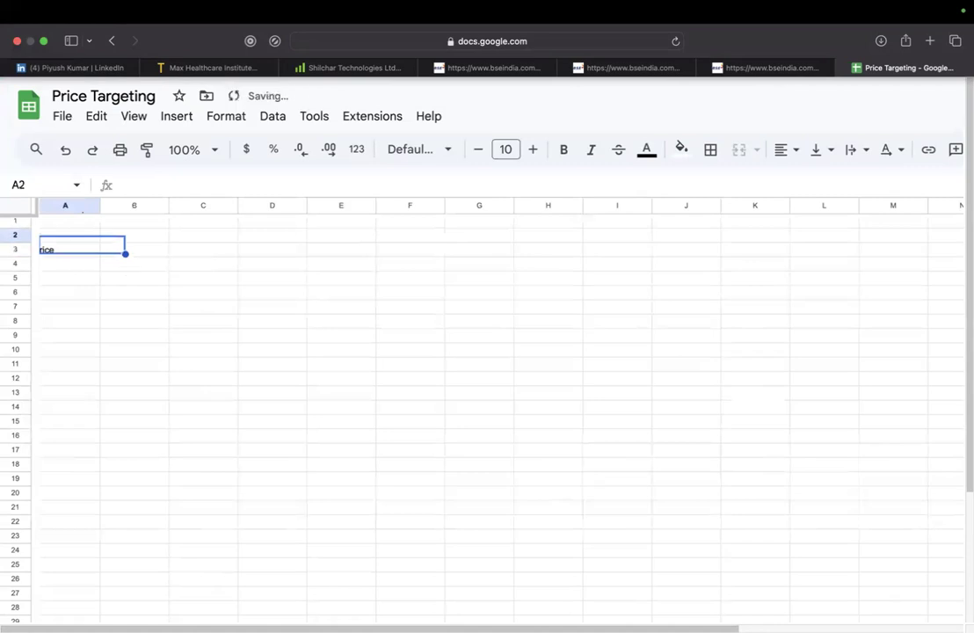
{"action": "key", "text": "Down"}
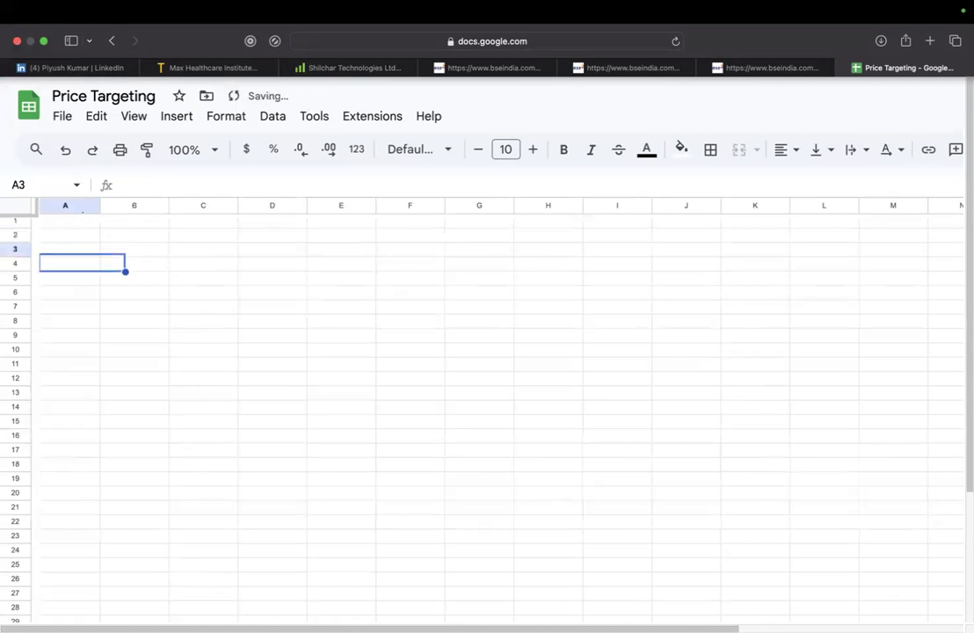
{"action": "type", "text": "Price"}
{"action": "key", "text": "BackSpace"}
{"action": "key", "text": "BackSpace"}
{"action": "key", "text": "BackSpace"}
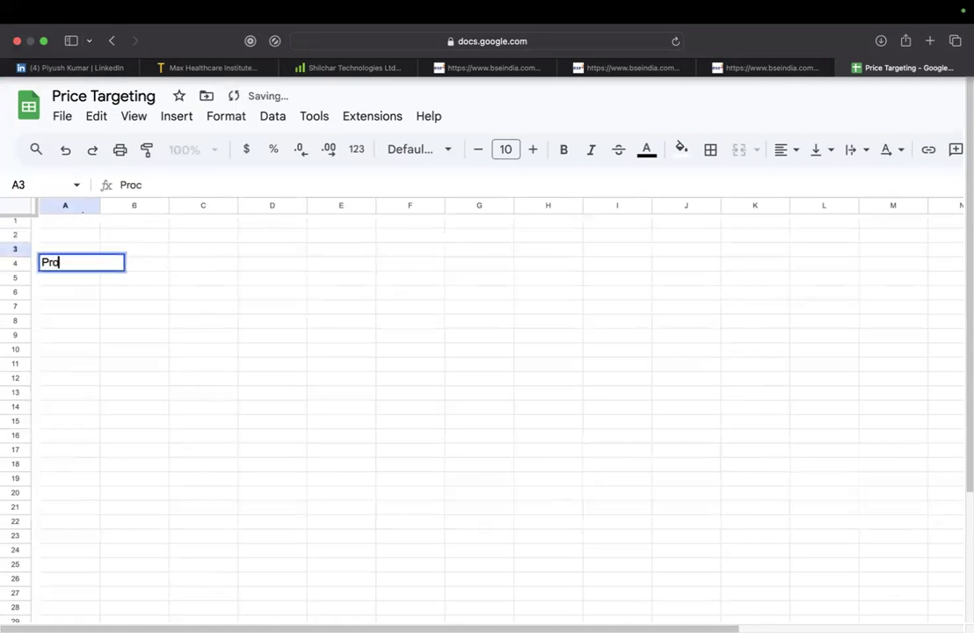
{"action": "type", "text": "ice"}
Reload the spreadsheet and enter the headings Price, EPS and P/E in cells A2 to C2.
{"action": "key", "text": "super+r"}
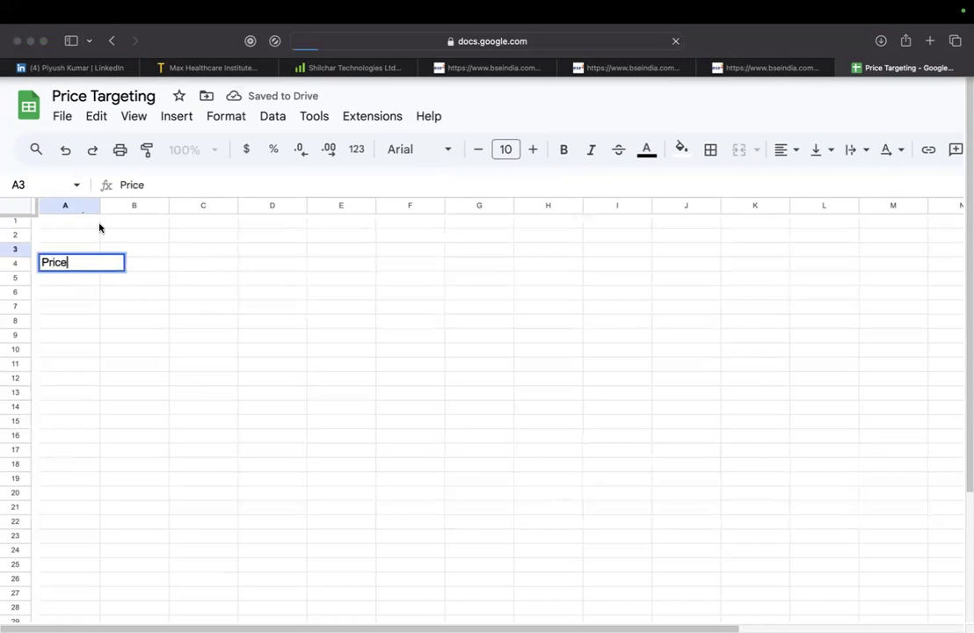
{"action": "left_click", "coordinate": [538, 261]}
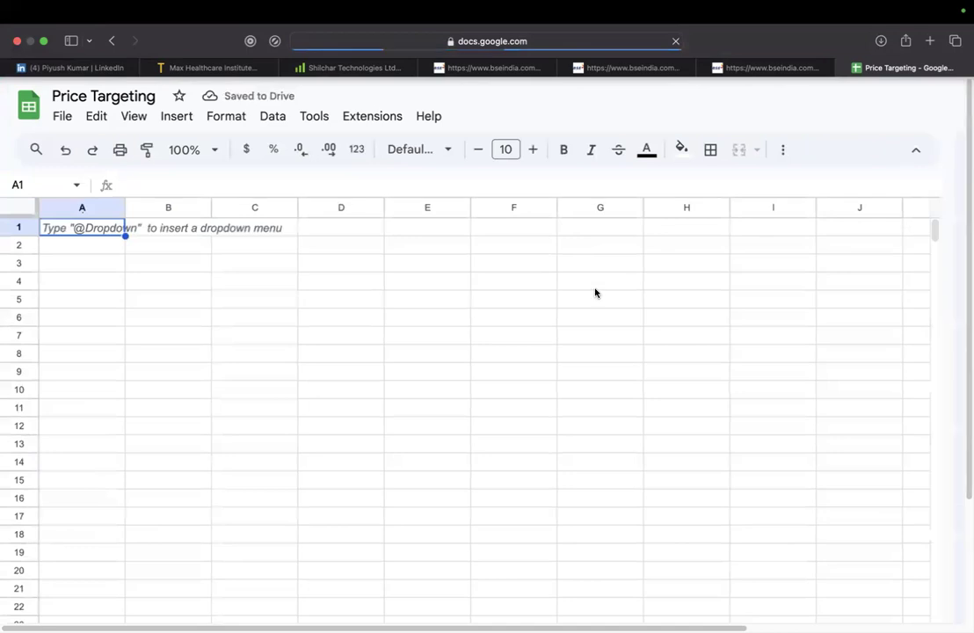
{"action": "left_click", "coordinate": [81, 244]}
{"action": "type", "text": "Price"}
{"action": "key", "text": "Tab"}
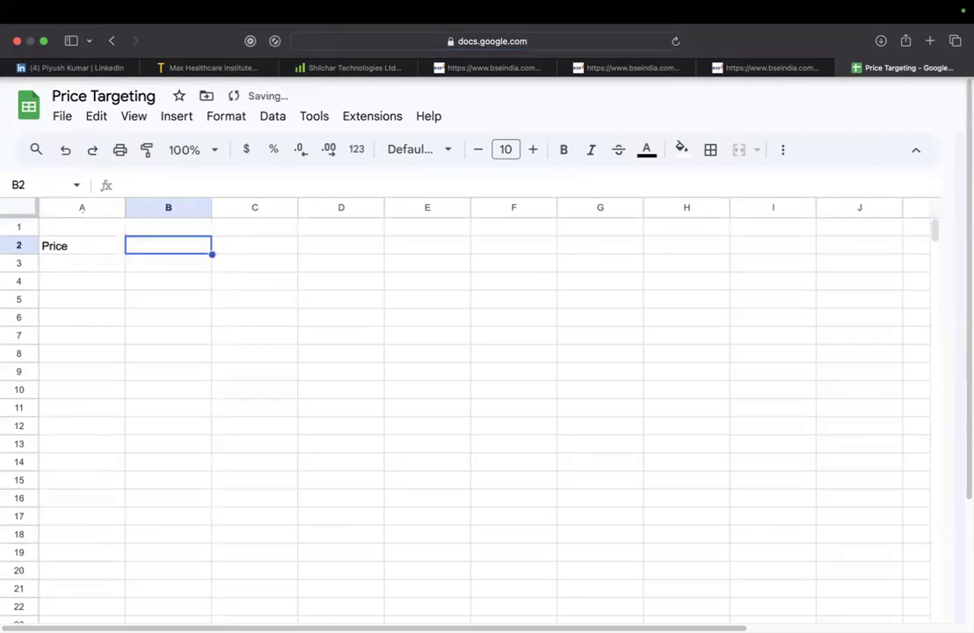
{"action": "type", "text": "EPS"}
{"action": "key", "text": "Tab"}
{"action": "type", "text": "P/E"}
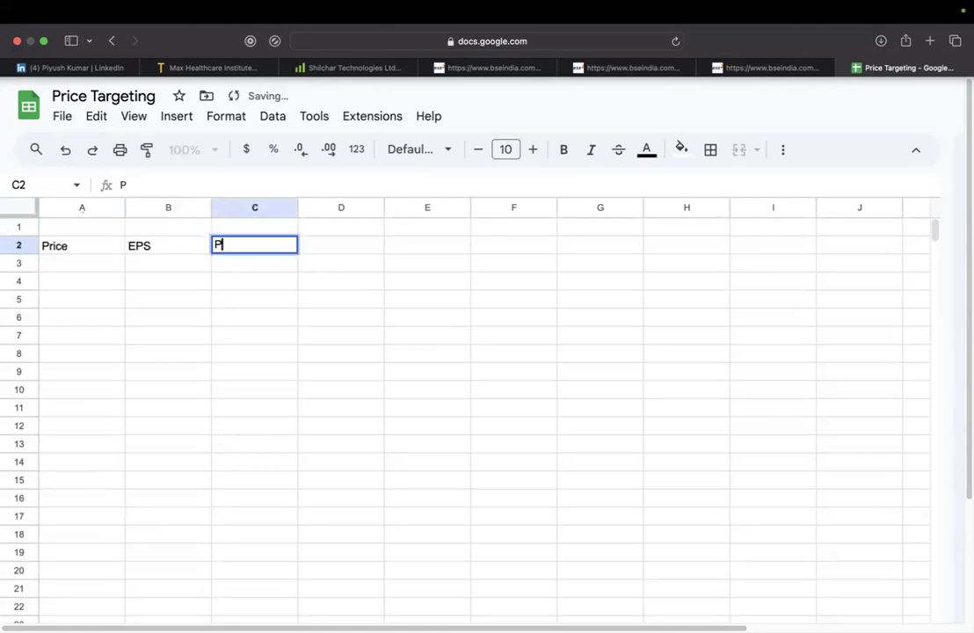
{"action": "key", "text": "Return"}
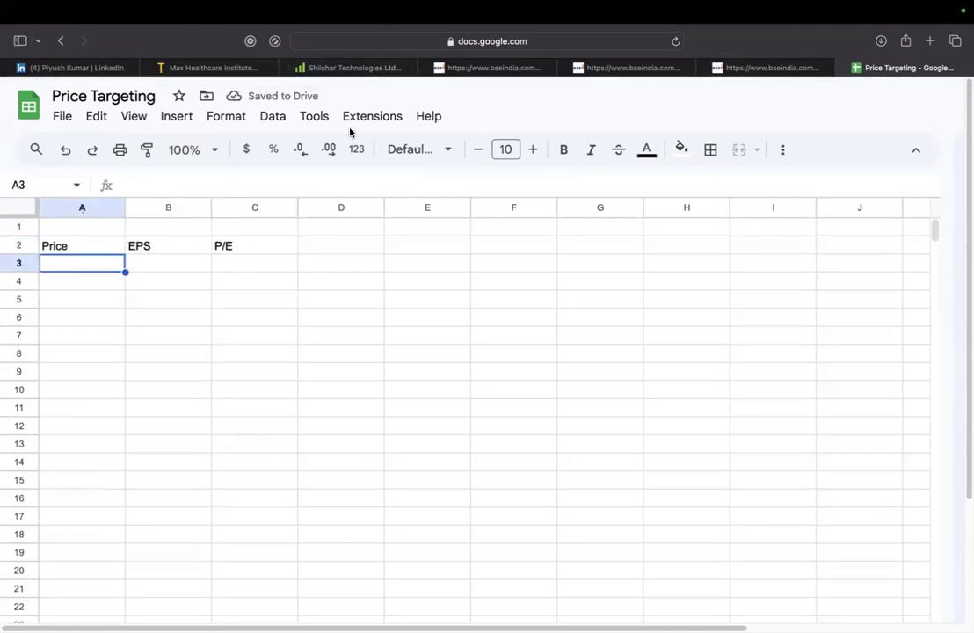
Enter an example EPS of 10 in B3 and a P/E of 20 in C3.
{"action": "key", "text": "Tab"}
{"action": "type", "text": "10"}
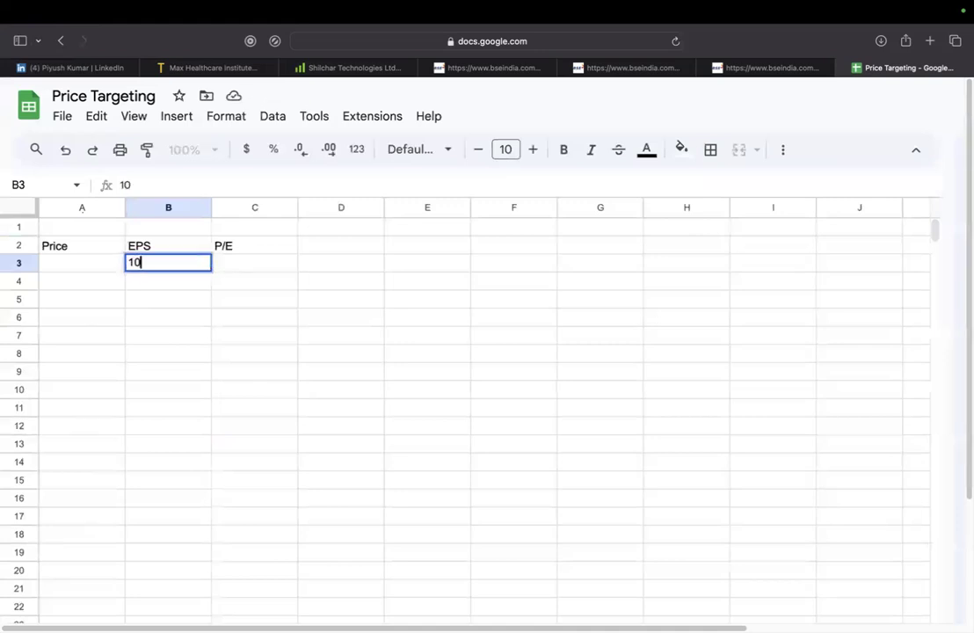
{"action": "key", "text": "Tab"}
{"action": "type", "text": "10"}
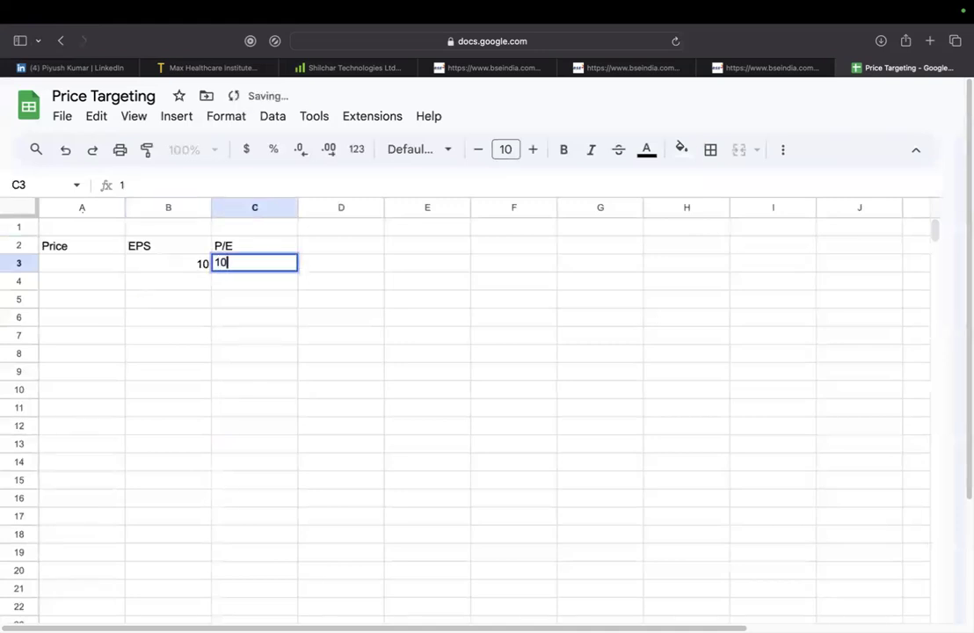
{"action": "key", "text": "BackSpace"}
{"action": "key", "text": "BackSpace"}
{"action": "type", "text": "20"}
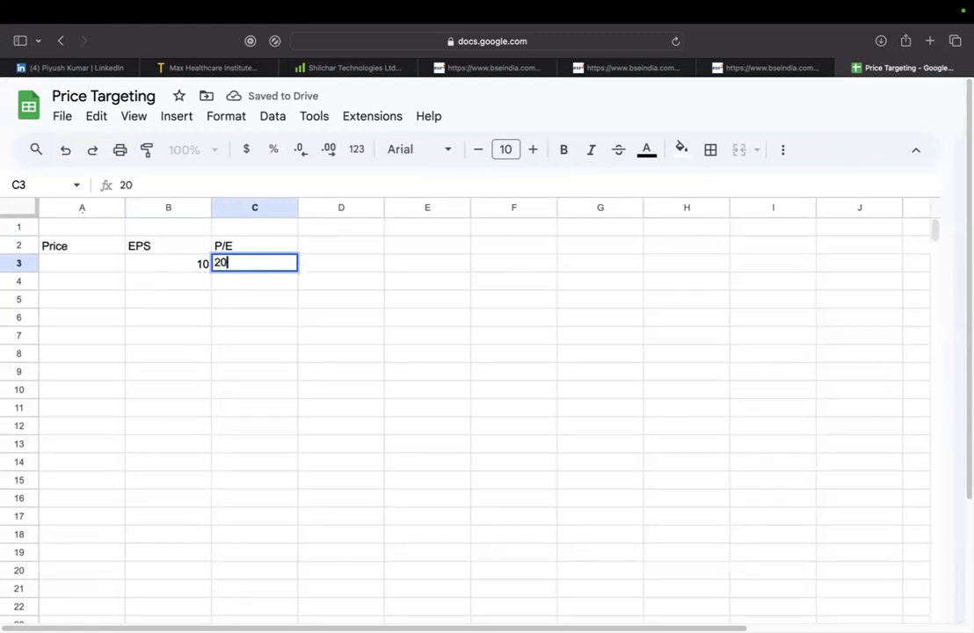
Calculate the price in A3 with the formula =B3*C3.
{"action": "left_click", "coordinate": [167, 263]}
{"action": "left_click", "coordinate": [82, 263]}
{"action": "type", "text": "="}
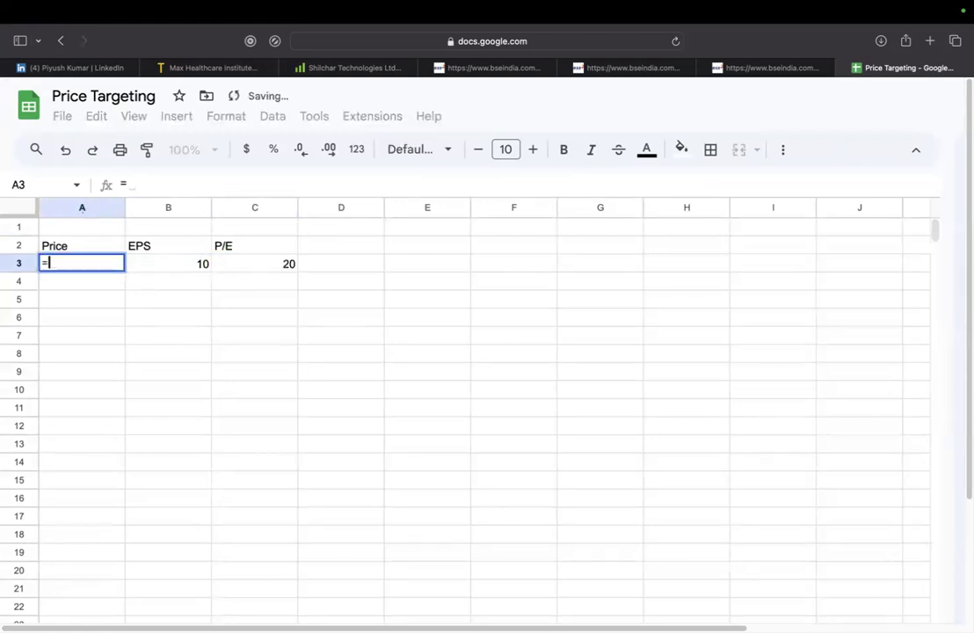
{"action": "type", "text": "B3*C3"}
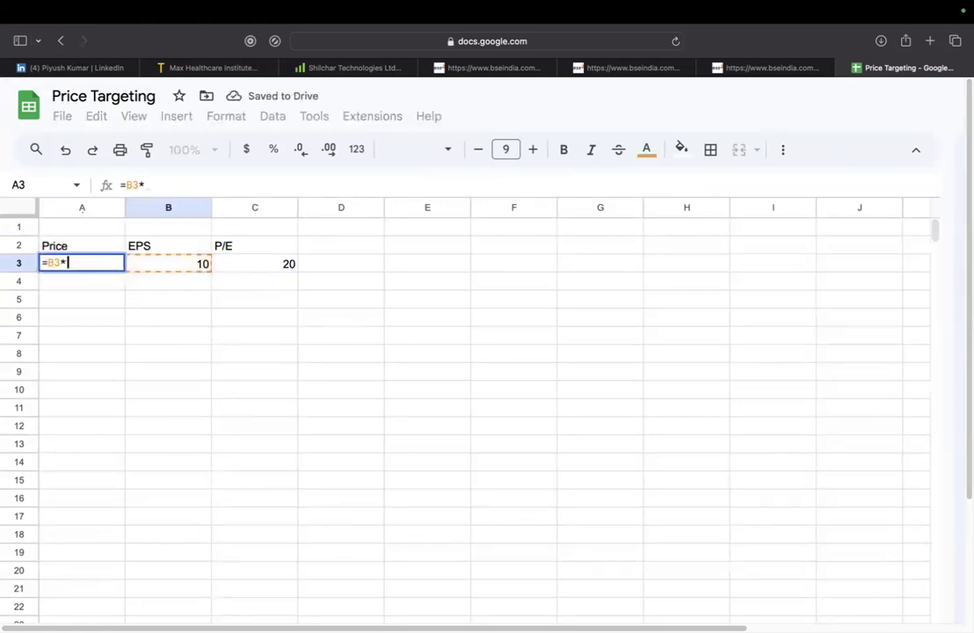
{"action": "key", "text": "Return"}
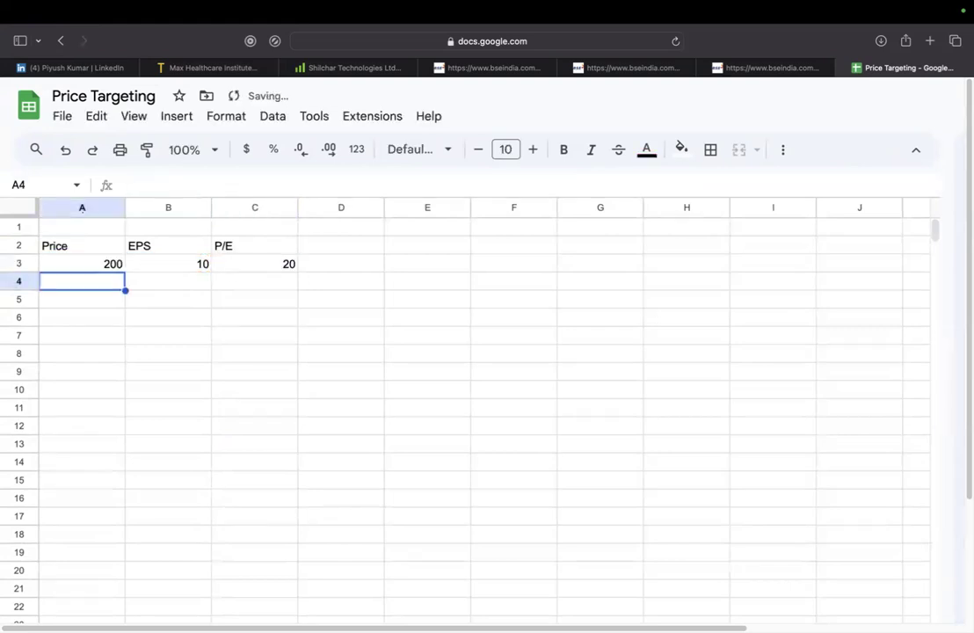
{"action": "key", "text": "Up"}
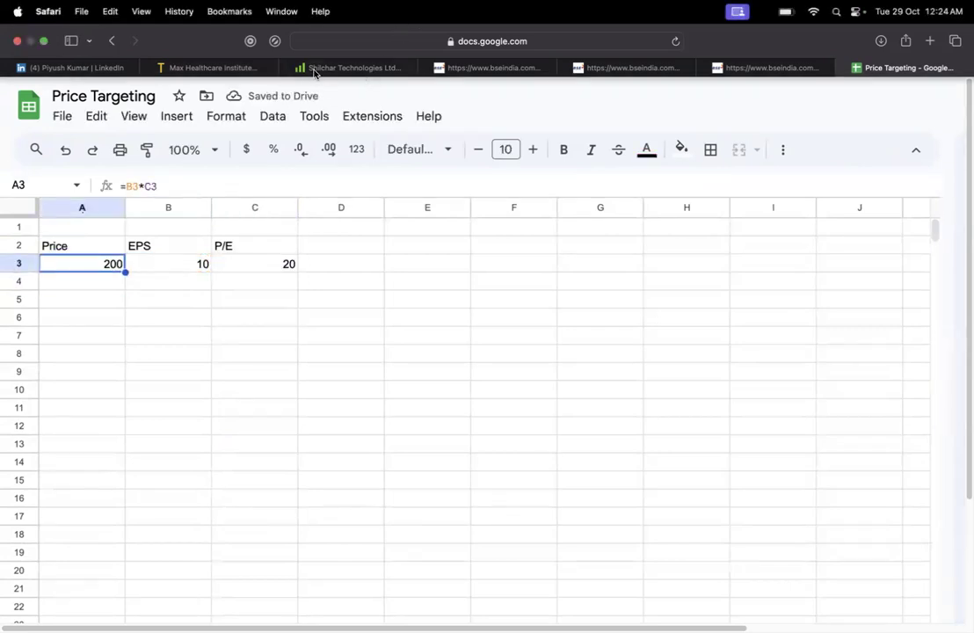
Look up Shilchar Technologies' current price on Screener and enter 6999 as the price in A4 of the spreadsheet.
{"action": "left_click", "coordinate": [356, 68]}
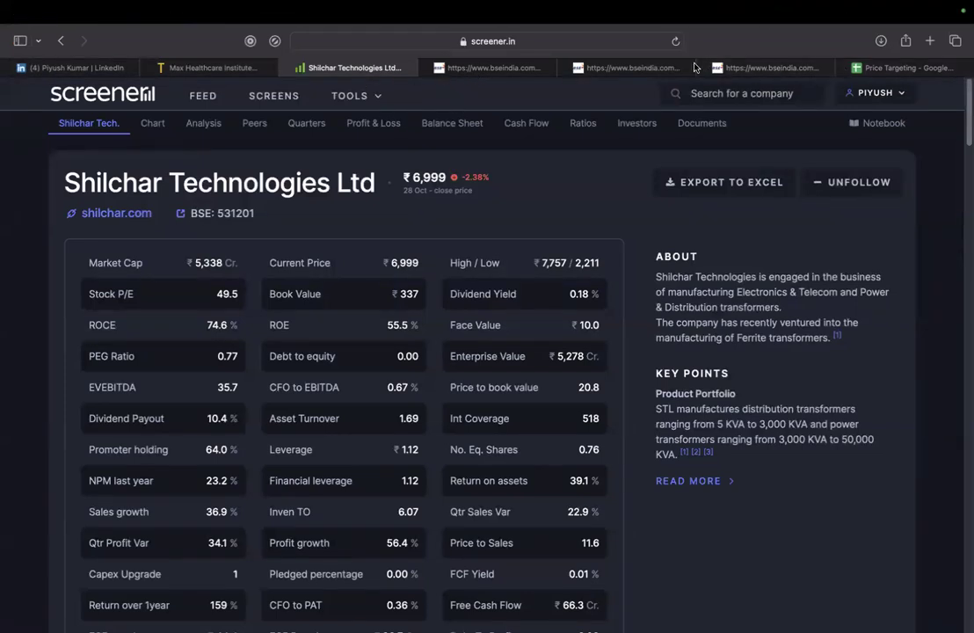
{"action": "left_click", "coordinate": [898, 67]}
{"action": "key", "text": "Down"}
{"action": "type", "text": "6999"}
{"action": "key", "text": "Tab"}
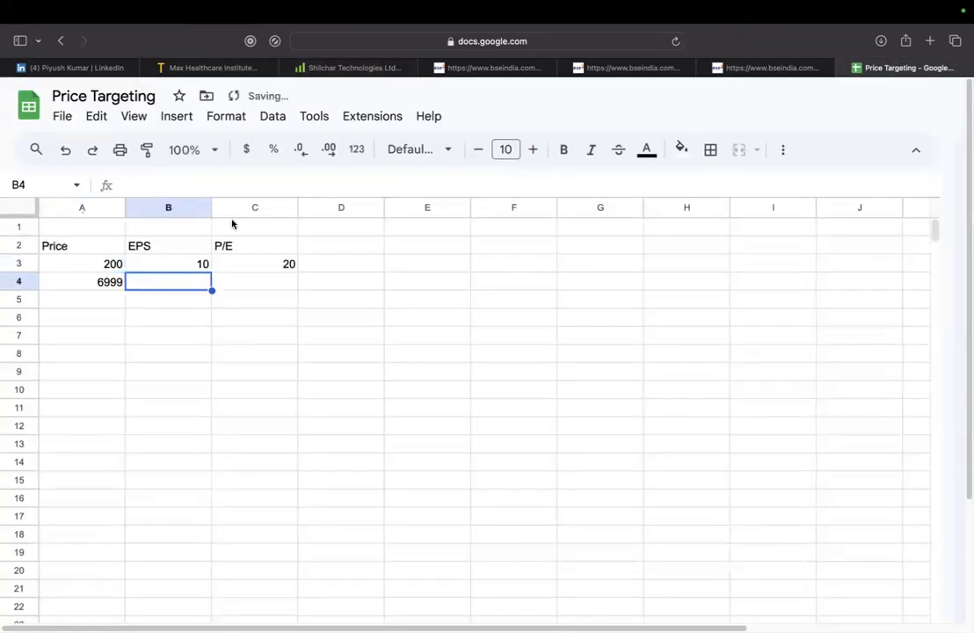
Enter 49.9 as the P/E in C4, beside the price of 6999.
{"action": "key", "text": "Tab"}
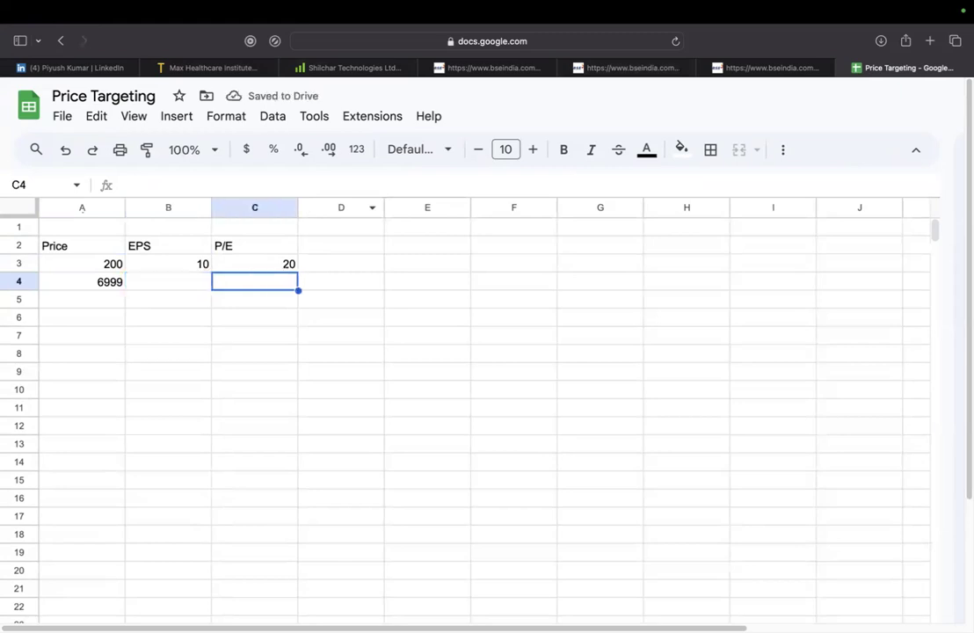
{"action": "type", "text": "49"}
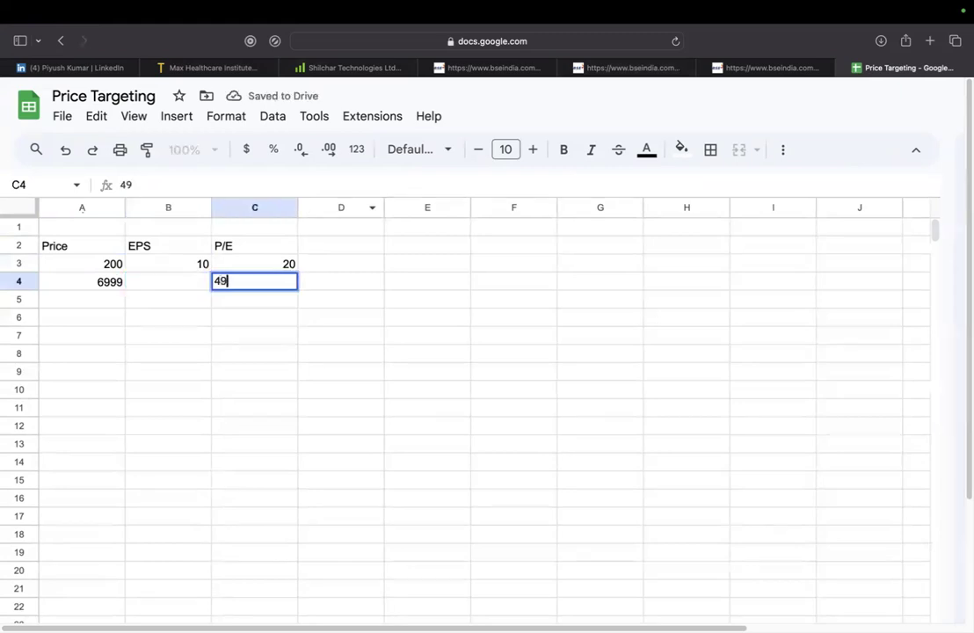
{"action": "key", "text": "Return"}
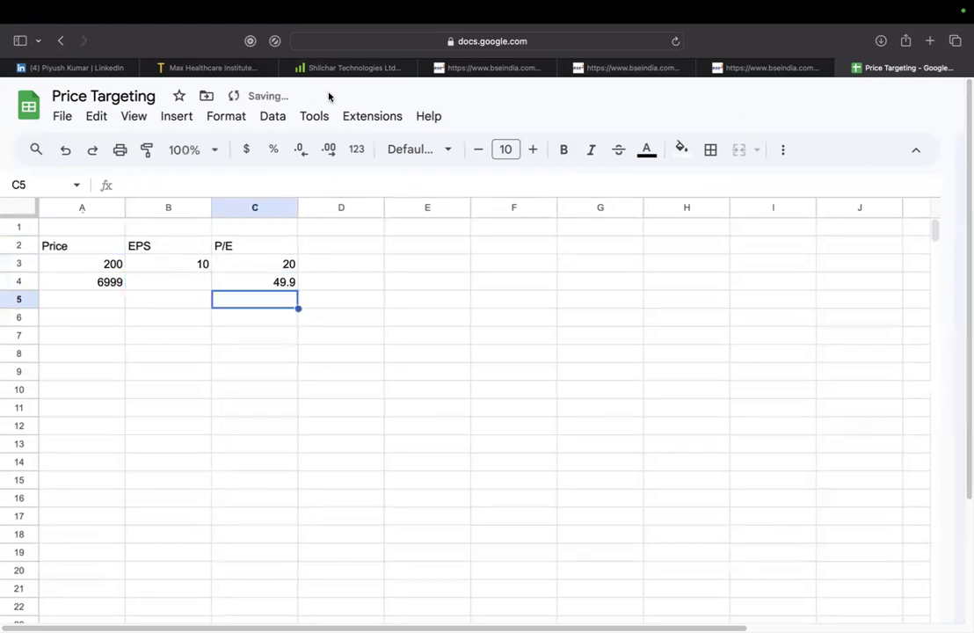
Check Shilchar Technologies' stock P/E on Screener and correct the P/E in C4 of the spreadsheet to 49.5.
{"action": "left_click", "coordinate": [338, 67]}
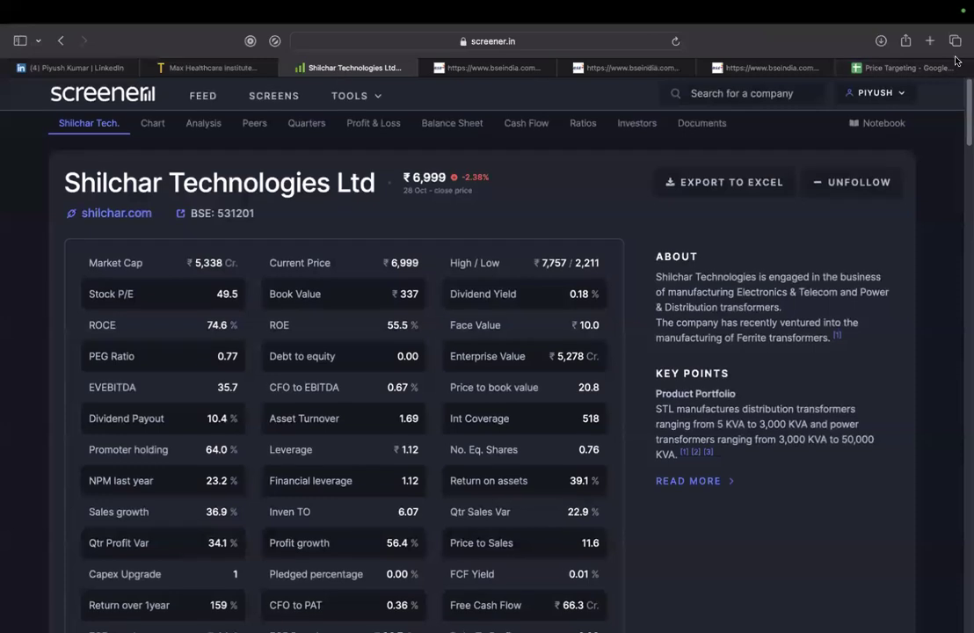
{"action": "left_click", "coordinate": [905, 67]}
{"action": "left_click", "coordinate": [285, 283]}
{"action": "left_click", "coordinate": [157, 188]}
{"action": "key", "text": "BackSpace"}
{"action": "key", "text": "BackSpace"}
{"action": "type", "text": ".5"}
{"action": "key", "text": "Return"}
{"action": "key", "text": "Left"}
{"action": "key", "text": "Up"}
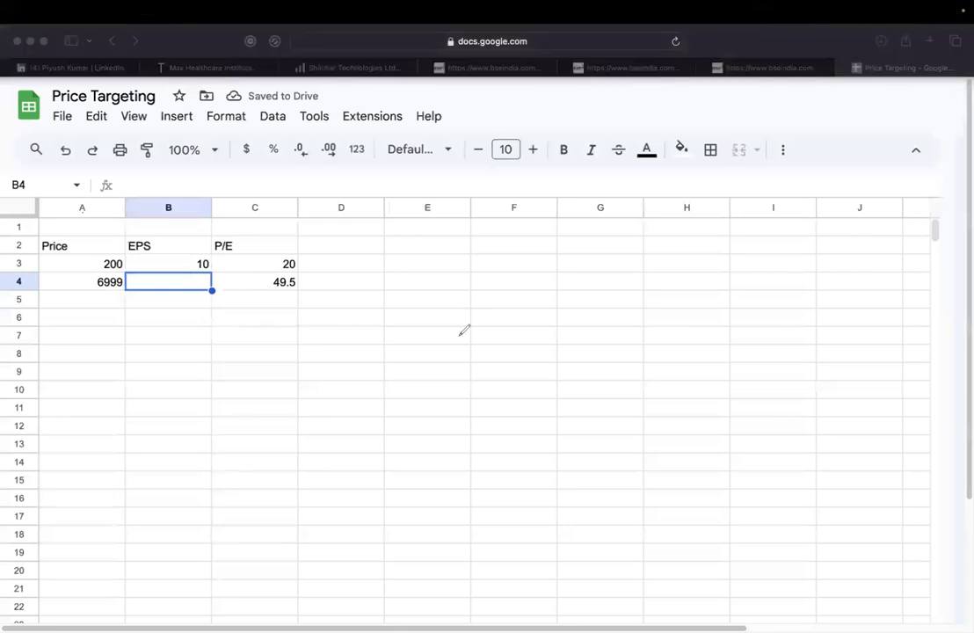
{"action": "left_click_drag", "start_coordinate": [458, 326], "coordinate": [464, 345]}
{"action": "left_click_drag", "start_coordinate": [472, 307], "coordinate": [460, 345]}
{"action": "mouse_move", "coordinate": [488, 307]}
{"action": "left_mouse_down"}
{"action": "mouse_move", "coordinate": [479, 338]}
{"action": "mouse_move", "coordinate": [498, 315]}
{"action": "mouse_move", "coordinate": [513, 317]}
{"action": "left_mouse_up"}
{"action": "left_click_drag", "start_coordinate": [509, 310], "coordinate": [524, 300]}
{"action": "left_click_drag", "start_coordinate": [559, 257], "coordinate": [621, 249]}
{"action": "left_click_drag", "start_coordinate": [539, 297], "coordinate": [628, 252]}
{"action": "mouse_move", "coordinate": [590, 290]}
{"action": "left_mouse_down"}
{"action": "mouse_move", "coordinate": [592, 306]}
{"action": "mouse_move", "coordinate": [613, 284]}
{"action": "mouse_move", "coordinate": [618, 297]}
{"action": "left_mouse_up"}
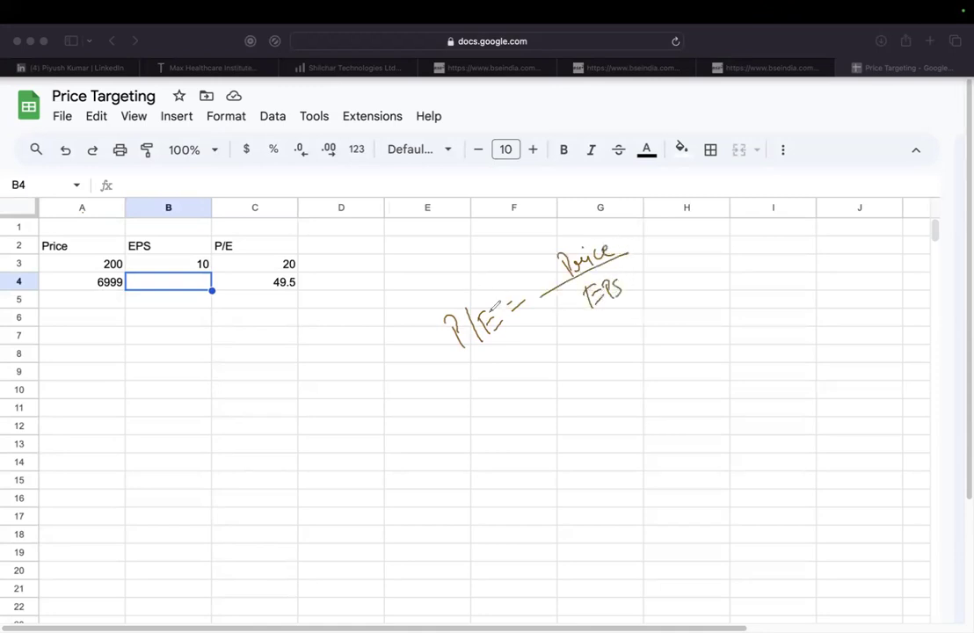
{"action": "mouse_move", "coordinate": [543, 384]}
{"action": "left_mouse_down"}
{"action": "mouse_move", "coordinate": [548, 411]}
{"action": "mouse_move", "coordinate": [576, 382]}
{"action": "left_mouse_up"}
{"action": "mouse_move", "coordinate": [584, 376]}
{"action": "left_mouse_down"}
{"action": "mouse_move", "coordinate": [594, 373]}
{"action": "mouse_move", "coordinate": [582, 400]}
{"action": "left_mouse_up"}
{"action": "mouse_move", "coordinate": [600, 374]}
{"action": "left_mouse_down"}
{"action": "mouse_move", "coordinate": [618, 369]}
{"action": "mouse_move", "coordinate": [621, 379]}
{"action": "left_mouse_up"}
{"action": "mouse_move", "coordinate": [678, 324]}
{"action": "left_mouse_down"}
{"action": "mouse_move", "coordinate": [678, 351]}
{"action": "mouse_move", "coordinate": [752, 323]}
{"action": "left_mouse_up"}
{"action": "left_click_drag", "start_coordinate": [660, 371], "coordinate": [753, 334]}
{"action": "left_click_drag", "start_coordinate": [703, 370], "coordinate": [706, 393]}
{"action": "mouse_move", "coordinate": [724, 361]}
{"action": "left_mouse_down"}
{"action": "mouse_move", "coordinate": [717, 385]}
{"action": "mouse_move", "coordinate": [747, 369]}
{"action": "left_mouse_up"}
{"action": "left_click_drag", "start_coordinate": [735, 380], "coordinate": [754, 374]}
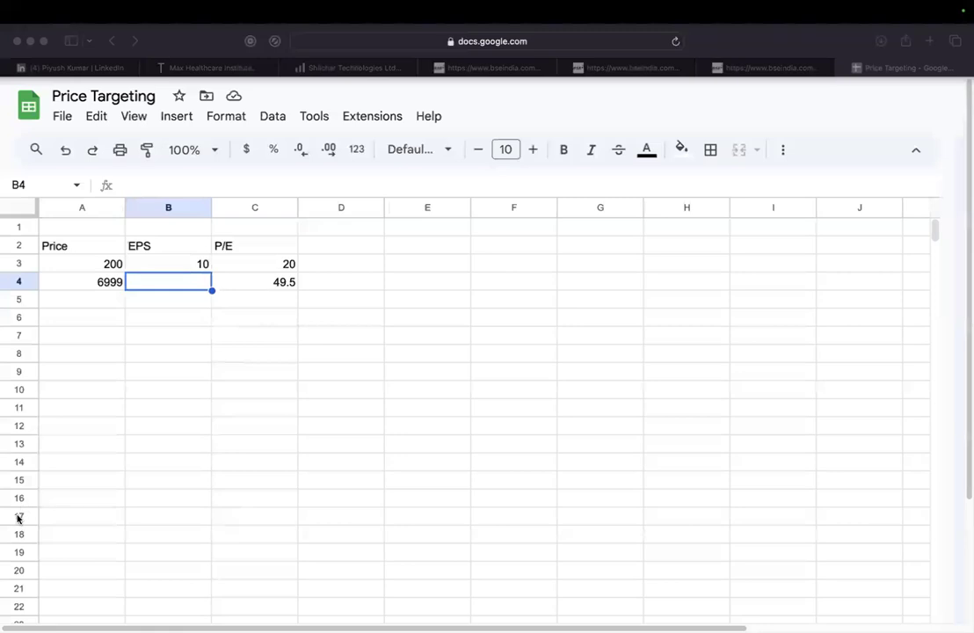
Calculate the EPS in B4 with the formula =A4/C4.
{"action": "left_click", "coordinate": [141, 282]}
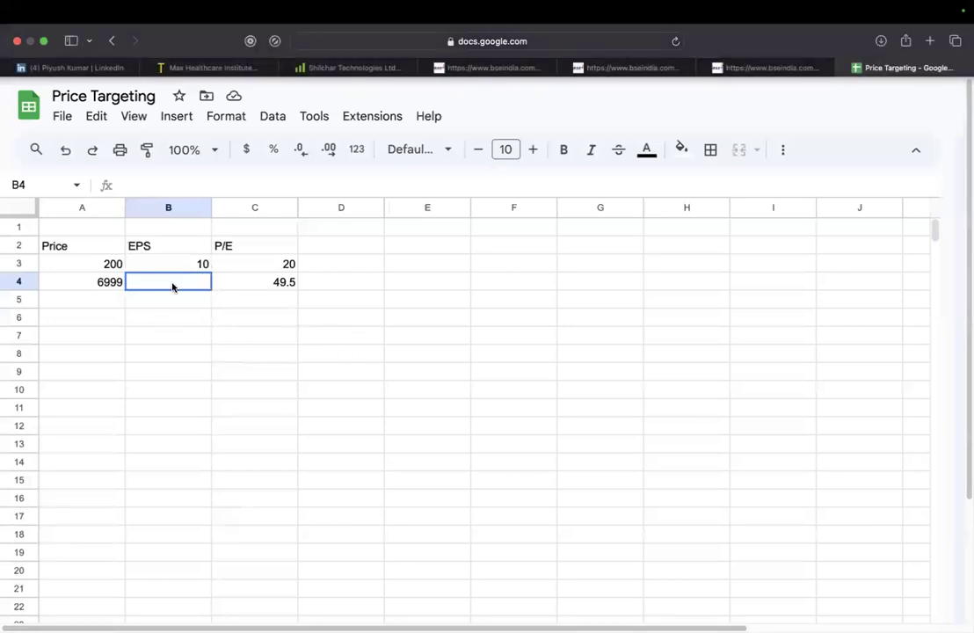
{"action": "type", "text": "=A4"}
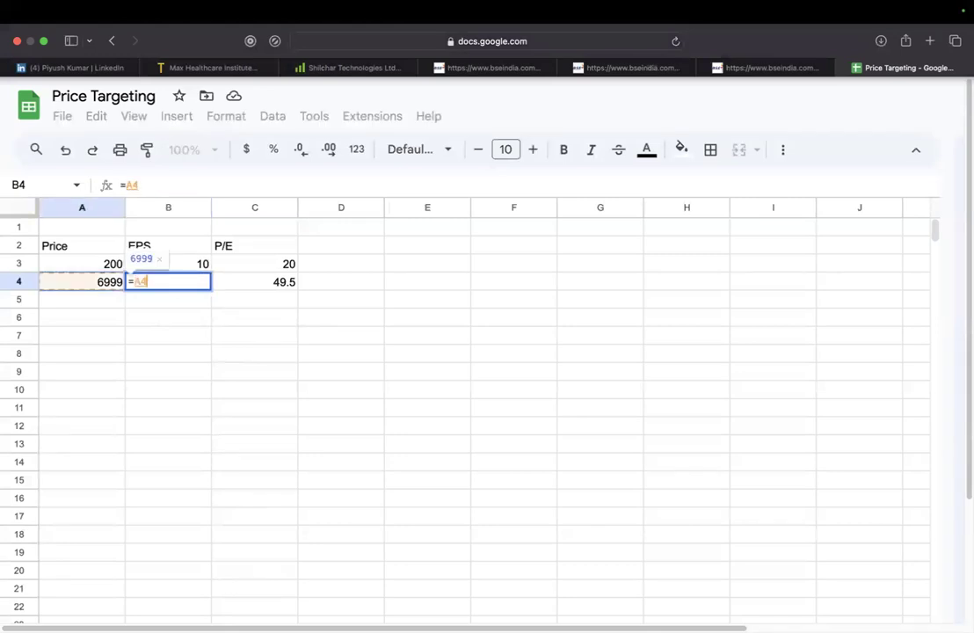
{"action": "type", "text": "/C4"}
{"action": "key", "text": "Return"}
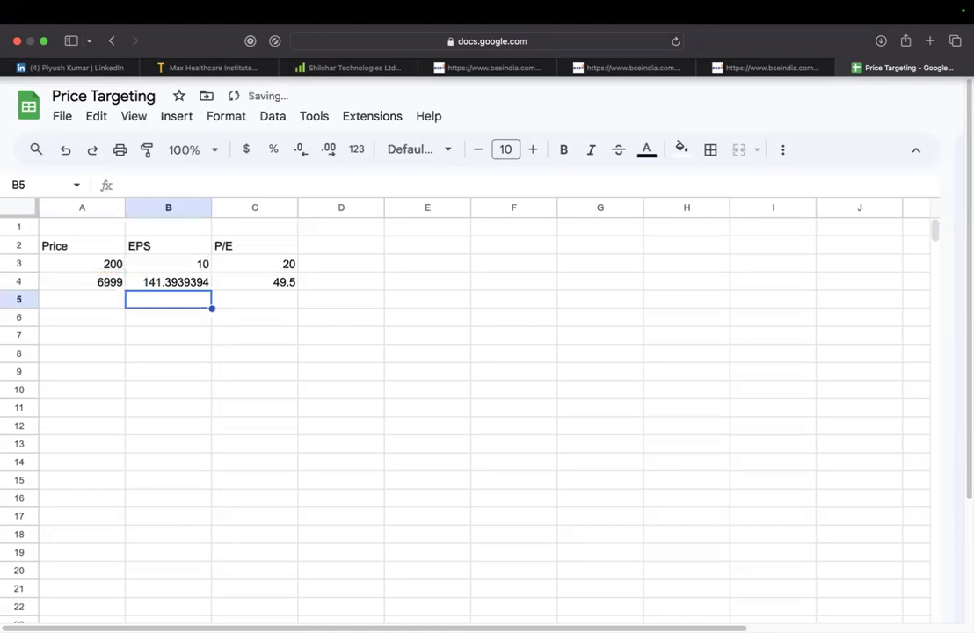
{"action": "left_click", "coordinate": [168, 281]}
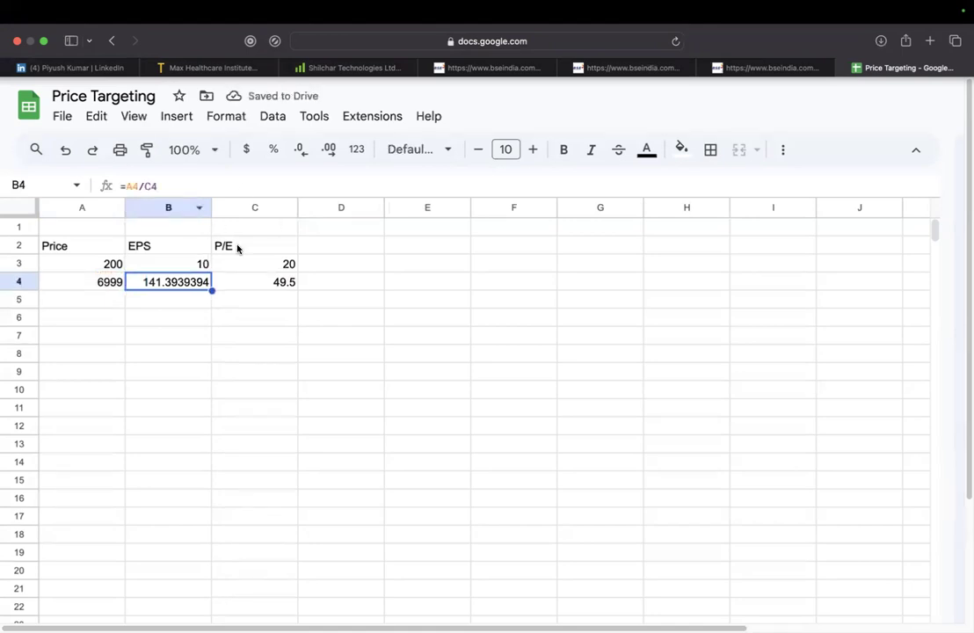
Compare the calculated EPS with the TTM EPS in Shilchar's Profit & Loss table on Screener, and return to the spreadsheet.
{"action": "left_click", "coordinate": [352, 68]}
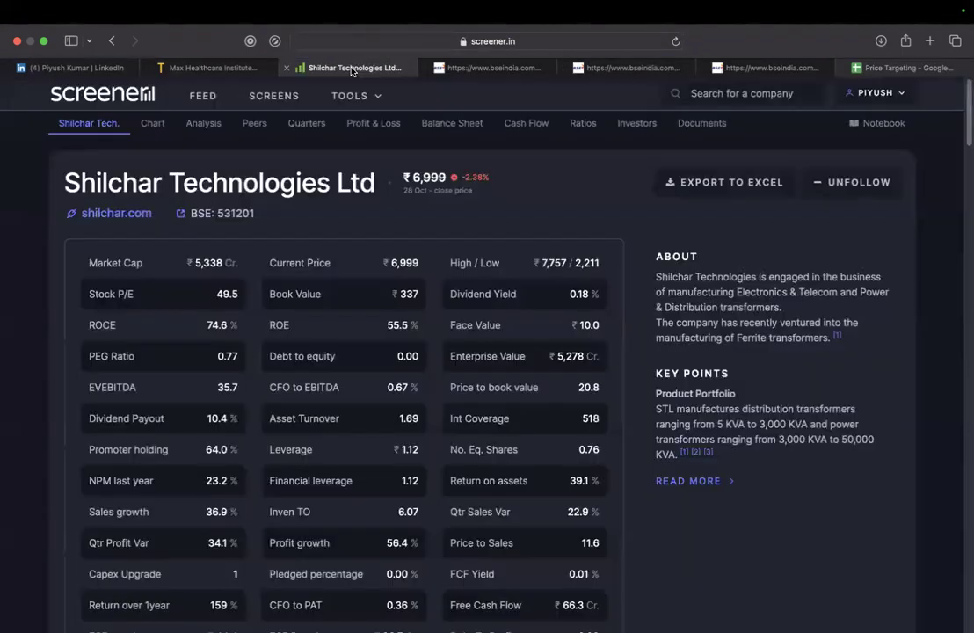
{"action": "left_click", "coordinate": [373, 123]}
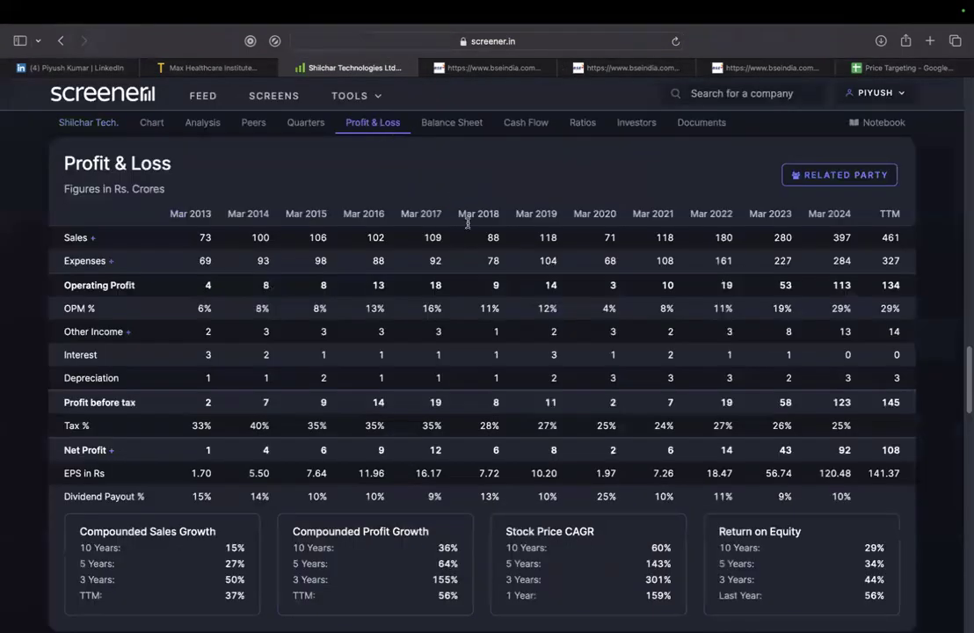
{"action": "double_click", "coordinate": [874, 473]}
{"action": "left_click", "coordinate": [905, 66]}
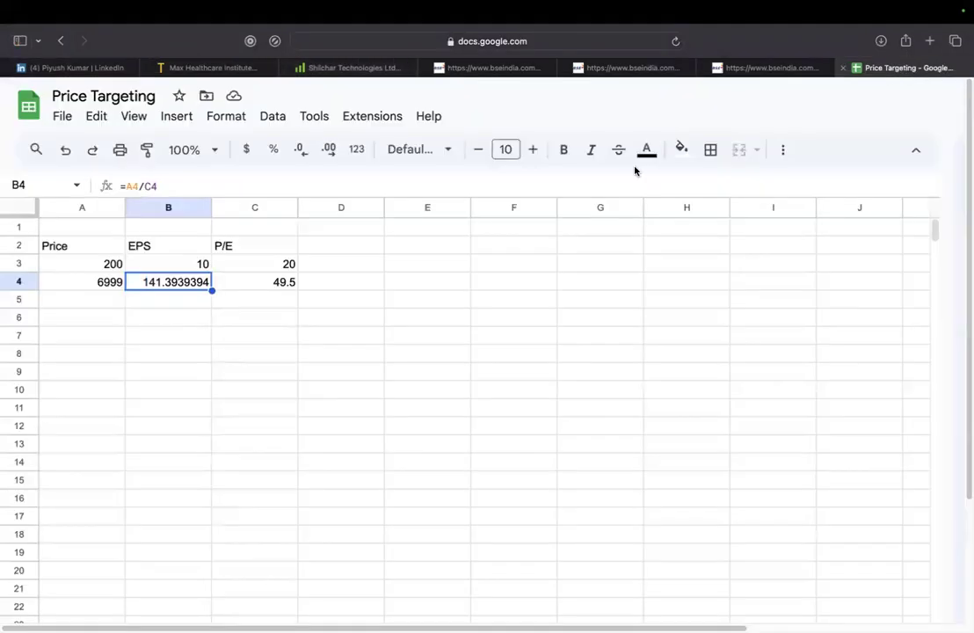
{"action": "key", "text": "Down"}
{"action": "key", "text": "Up"}
{"action": "key", "text": "Down"}
{"action": "key", "text": "Down"}
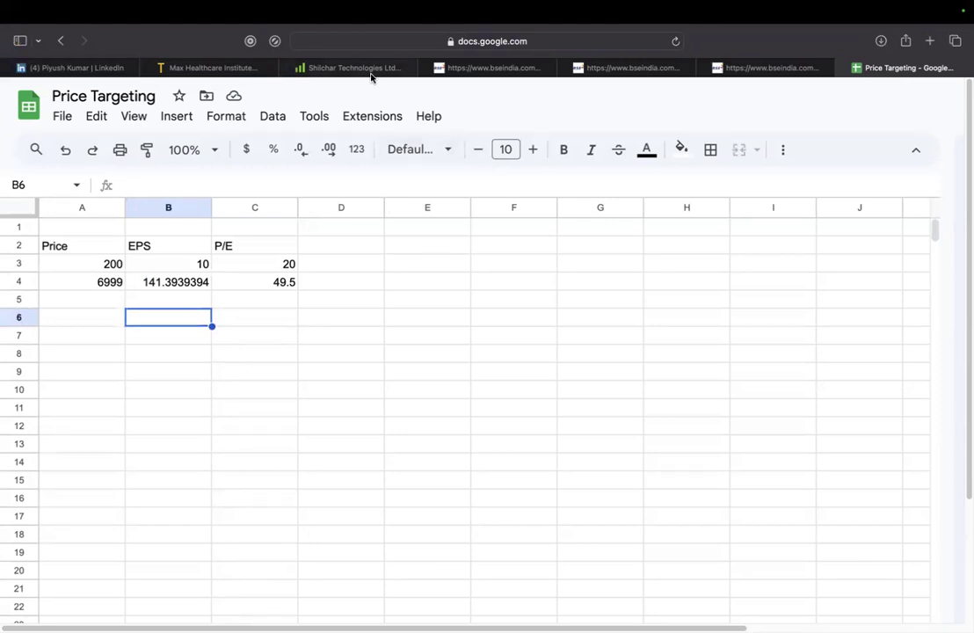
Examine the OPM % trend from Mar 2021 to TTM in Shilchar's Profit & Loss table on Screener.
{"action": "left_click", "coordinate": [324, 67]}
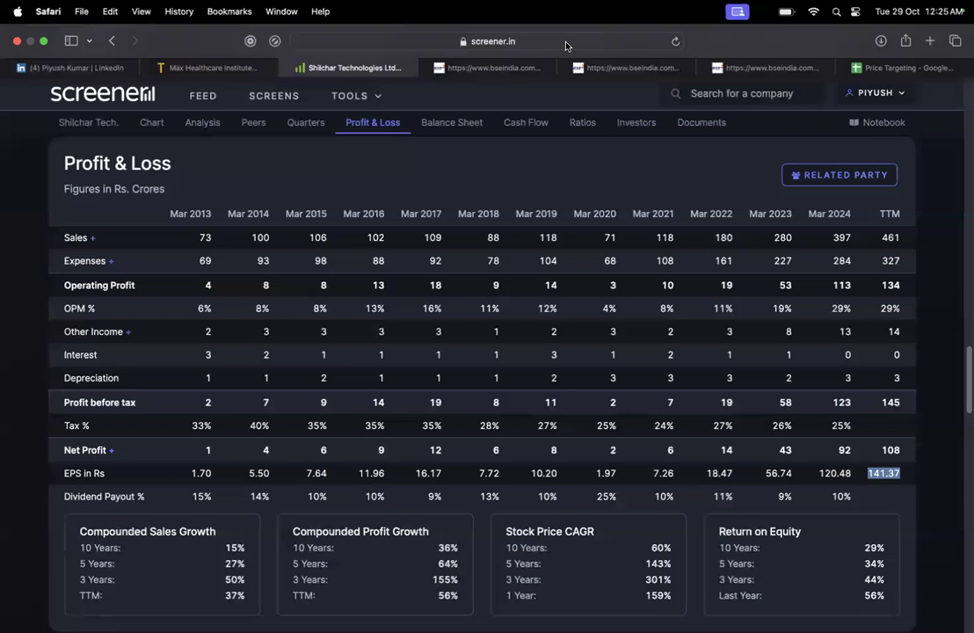
{"action": "key", "text": "ctrl+a"}
{"action": "mouse_move", "coordinate": [660, 312]}
{"action": "left_mouse_down"}
{"action": "mouse_move", "coordinate": [673, 325]}
{"action": "mouse_move", "coordinate": [676, 293]}
{"action": "mouse_move", "coordinate": [731, 297]}
{"action": "mouse_move", "coordinate": [793, 322]}
{"action": "mouse_move", "coordinate": [787, 295]}
{"action": "mouse_move", "coordinate": [896, 299]}
{"action": "left_mouse_up"}
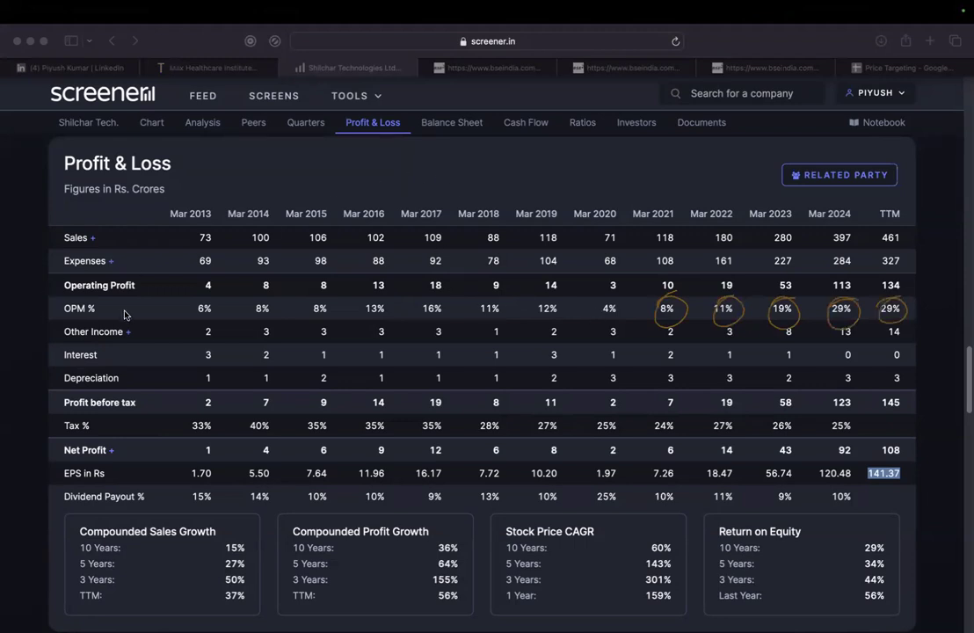
{"action": "mouse_move", "coordinate": [454, 185]}
{"action": "left_mouse_down"}
{"action": "mouse_move", "coordinate": [572, 163]}
{"action": "mouse_move", "coordinate": [651, 132]}
{"action": "mouse_move", "coordinate": [726, 125]}
{"action": "left_mouse_up"}
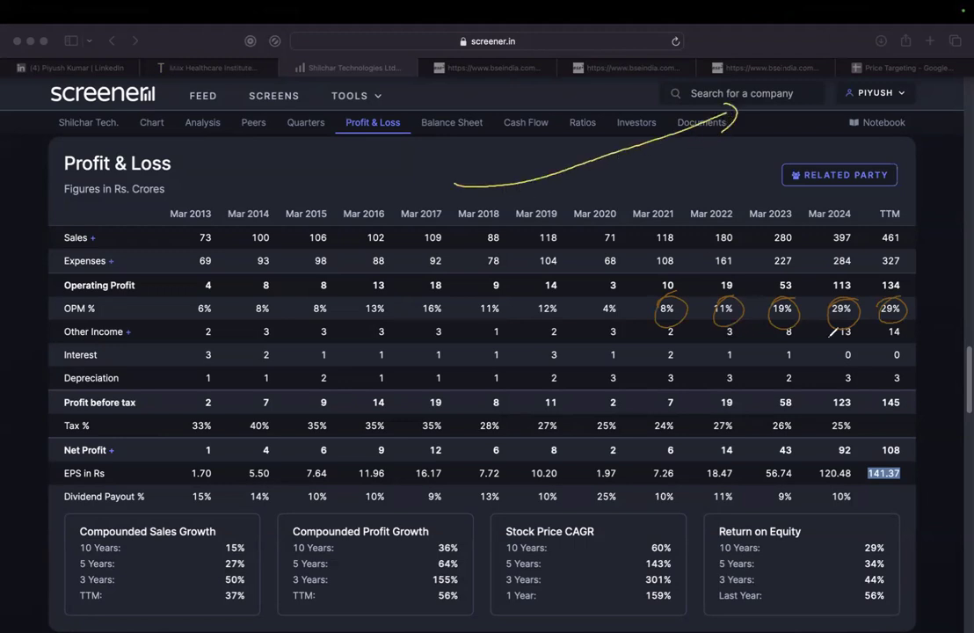
{"action": "left_click_drag", "start_coordinate": [830, 312], "coordinate": [853, 303]}
{"action": "left_click_drag", "start_coordinate": [878, 310], "coordinate": [902, 306]}
{"action": "mouse_move", "coordinate": [875, 187]}
{"action": "left_mouse_down"}
{"action": "mouse_move", "coordinate": [882, 202]}
{"action": "mouse_move", "coordinate": [910, 195]}
{"action": "mouse_move", "coordinate": [906, 211]}
{"action": "left_mouse_up"}
{"action": "left_click_drag", "start_coordinate": [829, 303], "coordinate": [853, 303]}
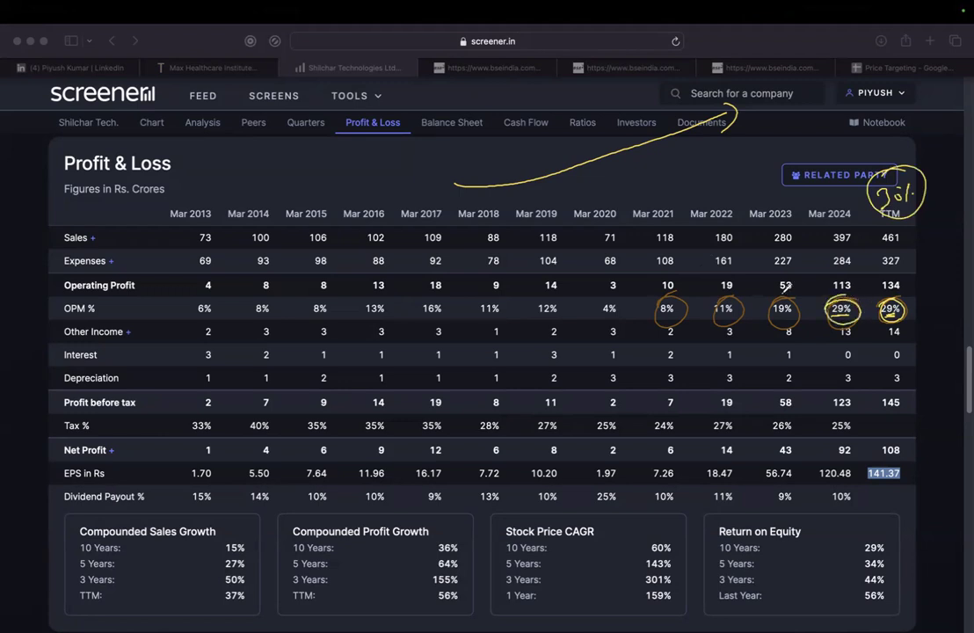
{"action": "key", "text": "Escape"}
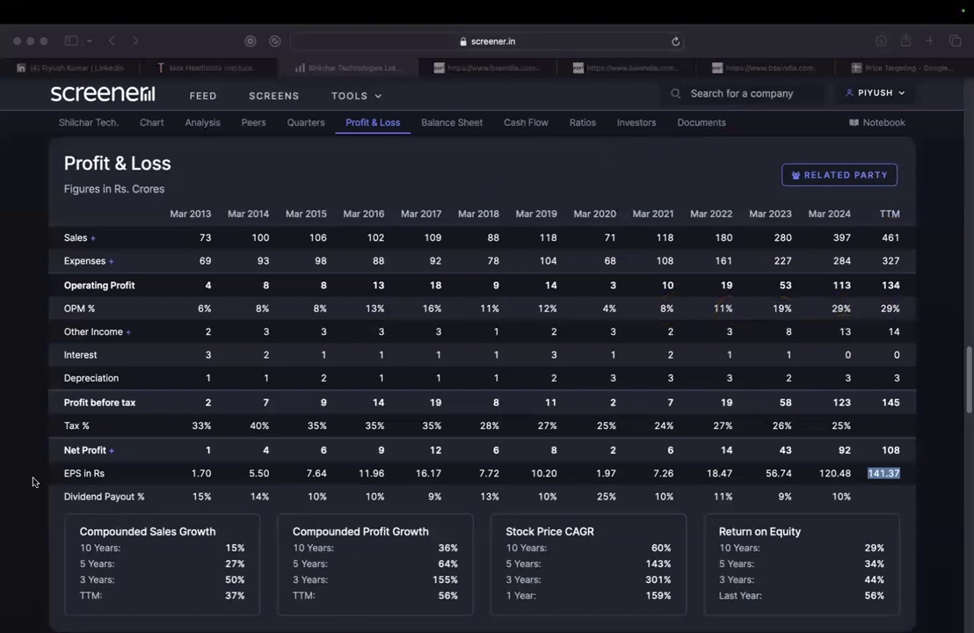
{"action": "left_click", "coordinate": [555, 188]}
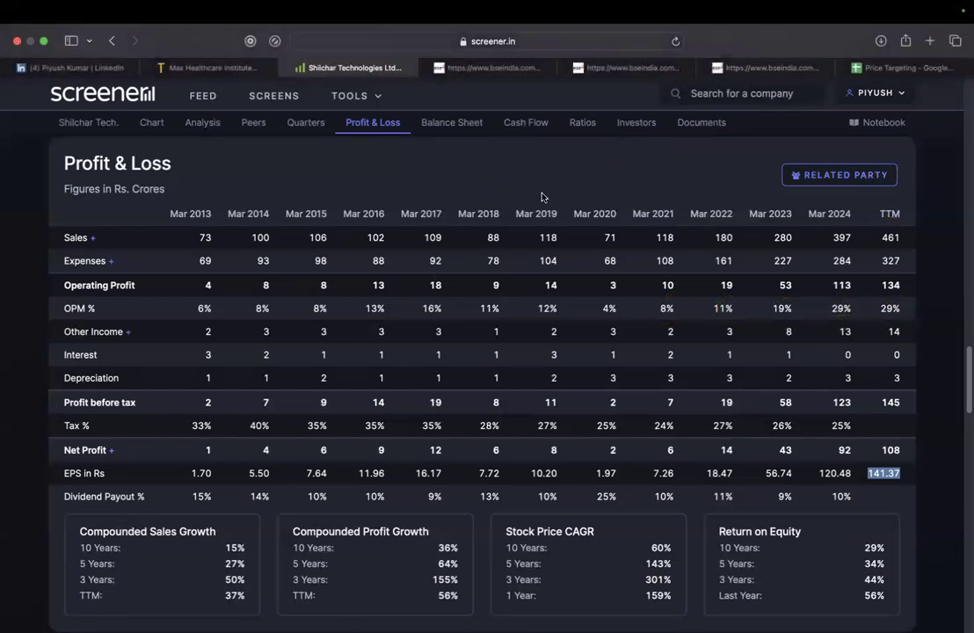
Return to the spreadsheet and enter the year headings 2024 in B7 and 2025 in C7.
{"action": "left_click", "coordinate": [882, 69]}
{"action": "key", "text": "Left"}
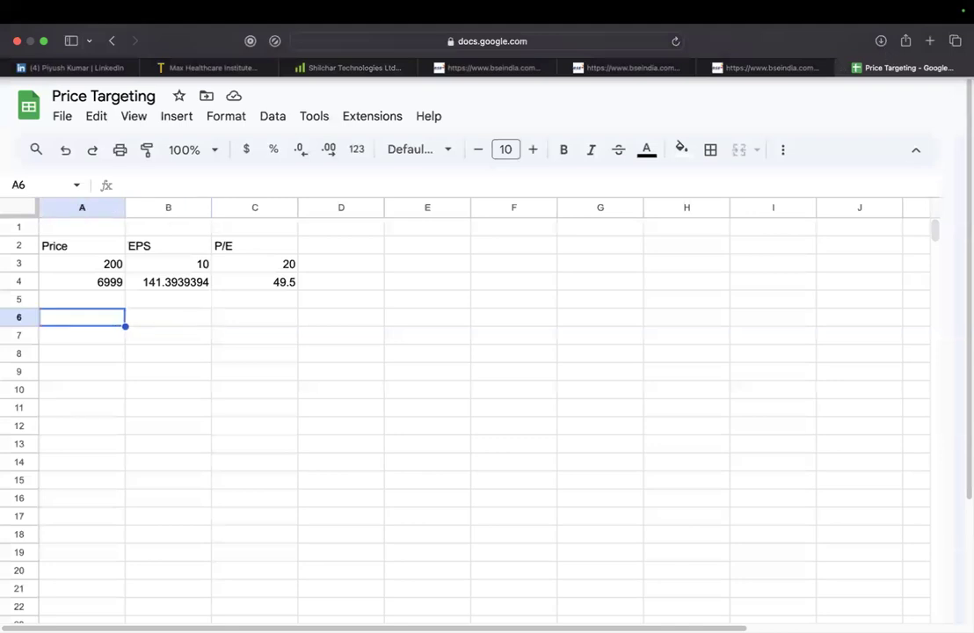
{"action": "key", "text": "Down"}
{"action": "key", "text": "Right"}
{"action": "type", "text": "2024"}
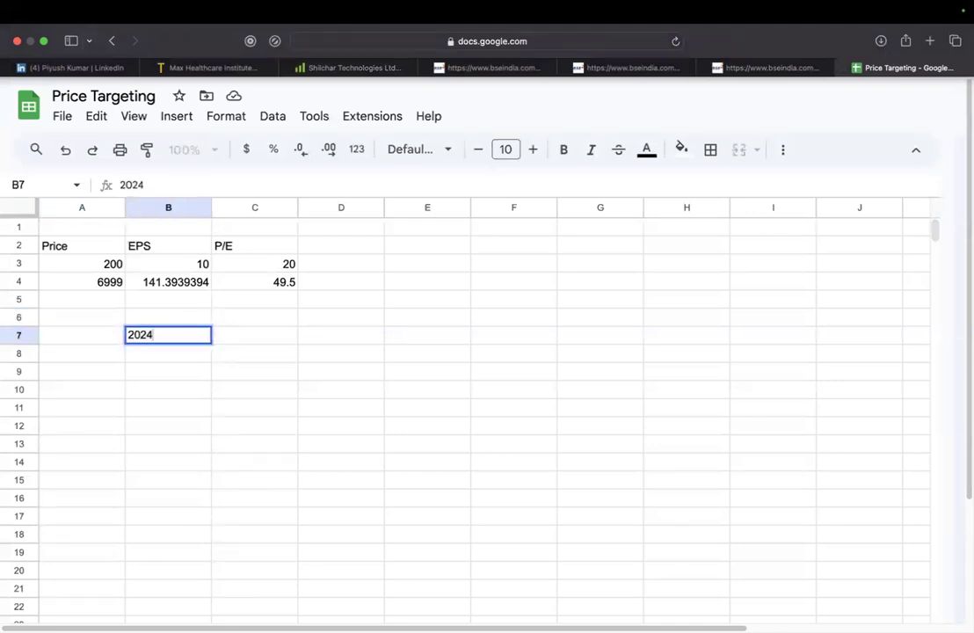
{"action": "key", "text": "Tab"}
{"action": "type", "text": "2025"}
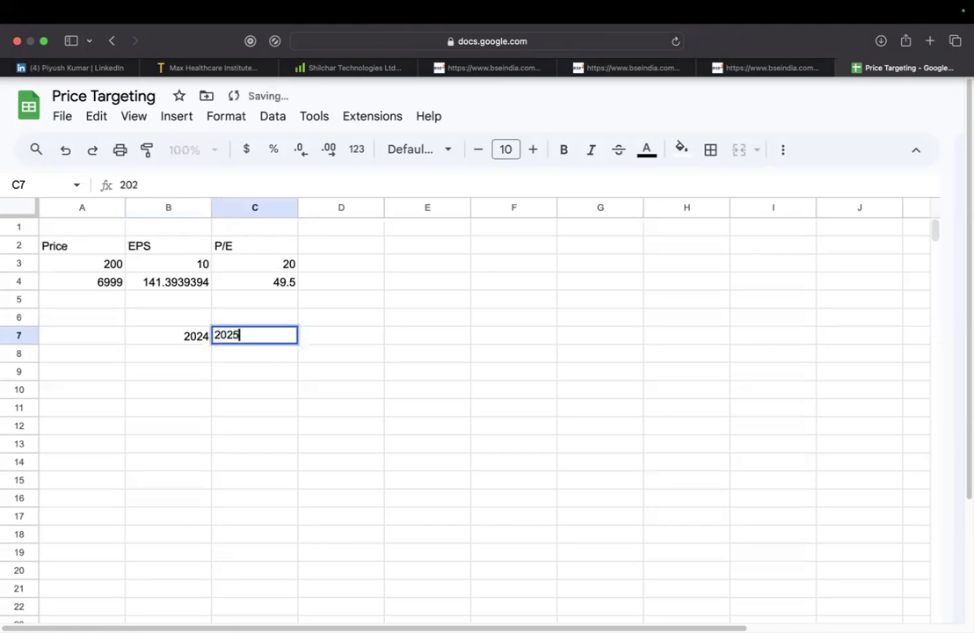
{"action": "key", "text": "Return"}
Add a revenue row in row 8 with Screener's Mar 2024 sales of 397 for 2024 and 550 for 2025.
{"action": "left_click", "coordinate": [82, 353]}
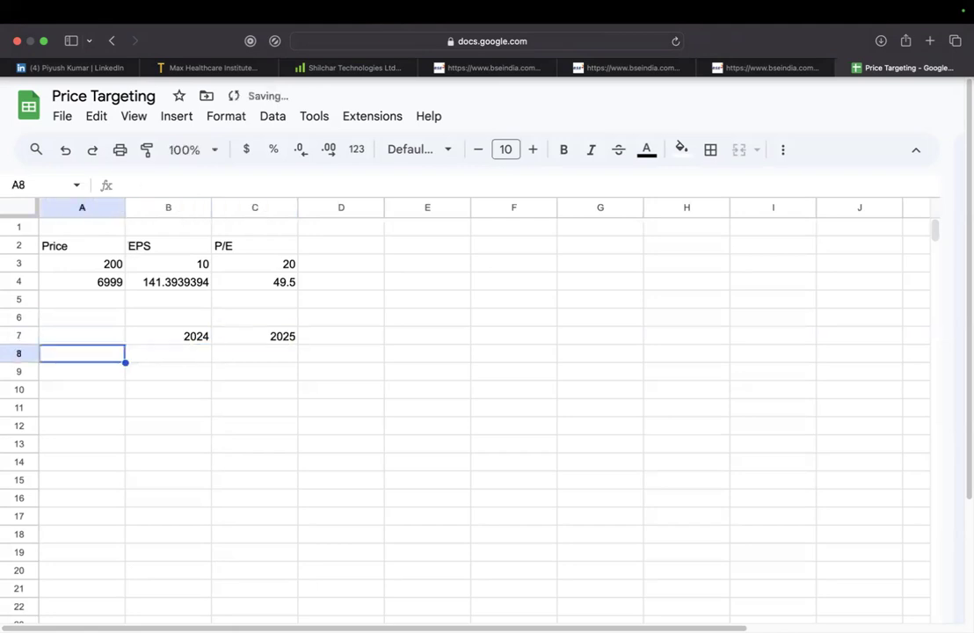
{"action": "type", "text": "revenue"}
{"action": "key", "text": "Tab"}
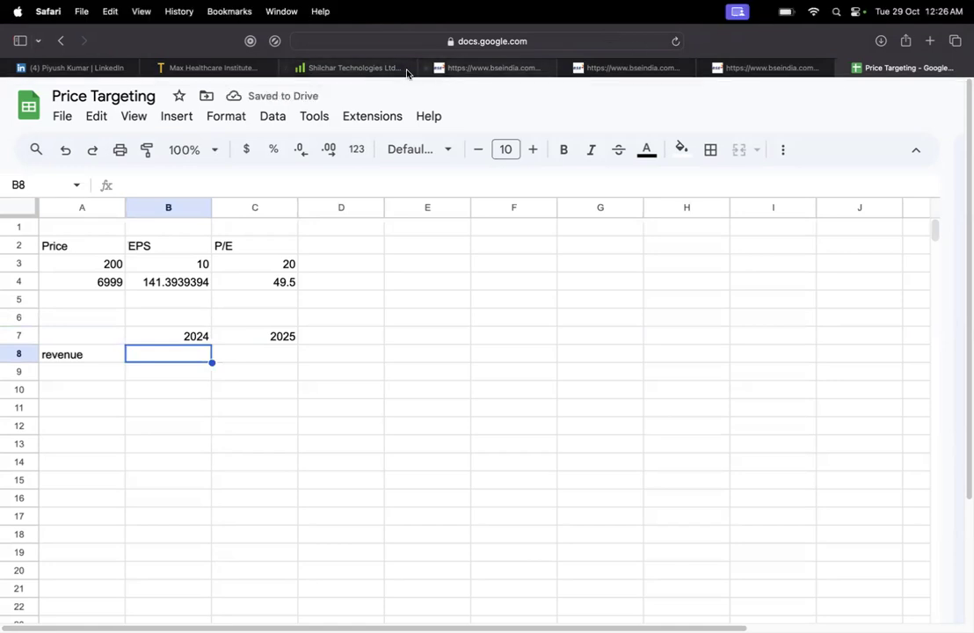
{"action": "left_click_drag", "start_coordinate": [378, 70], "coordinate": [789, 46]}
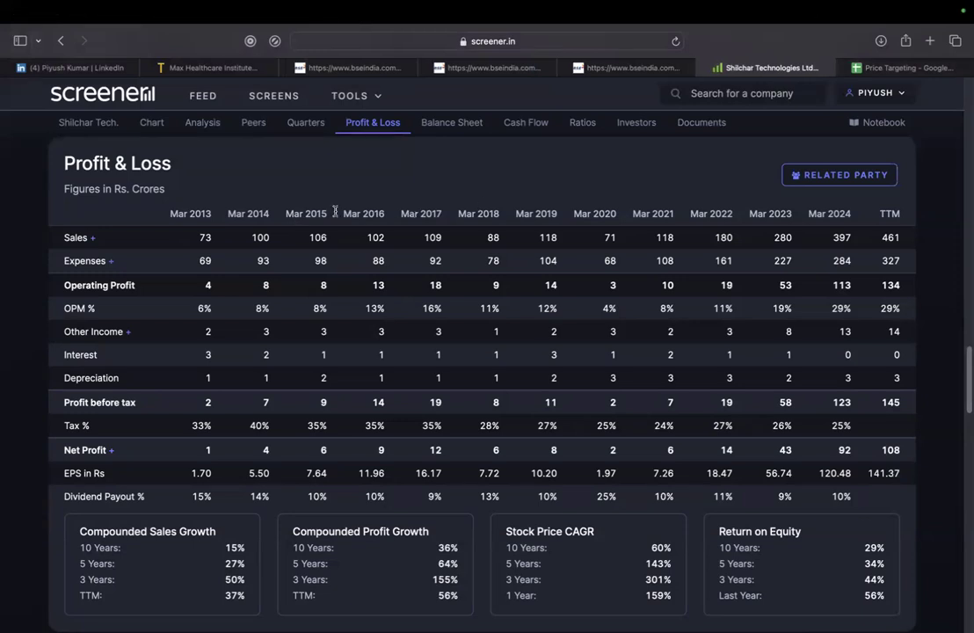
{"action": "left_click", "coordinate": [922, 70]}
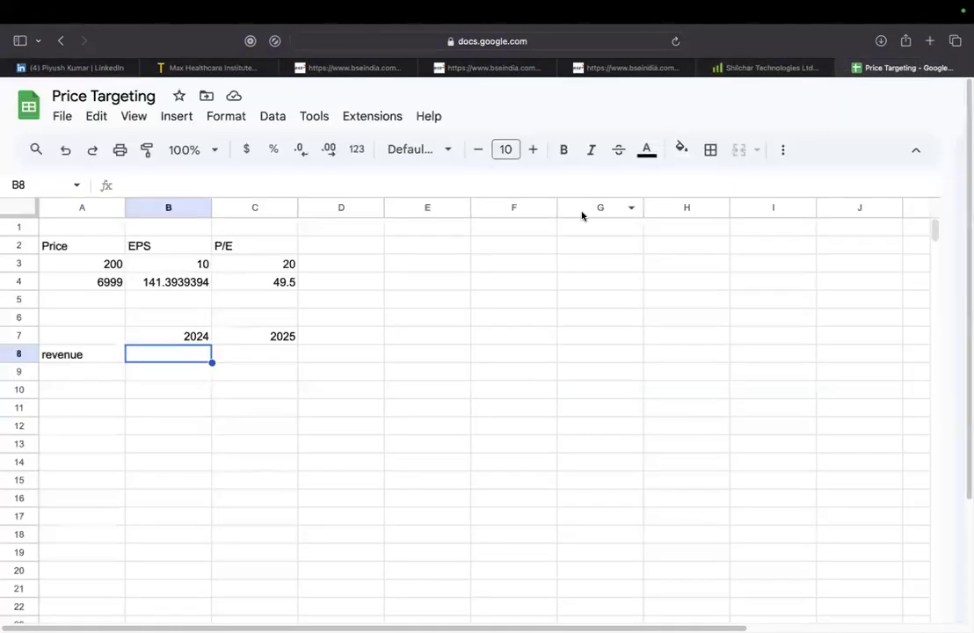
{"action": "type", "text": "397"}
{"action": "key", "text": "Tab"}
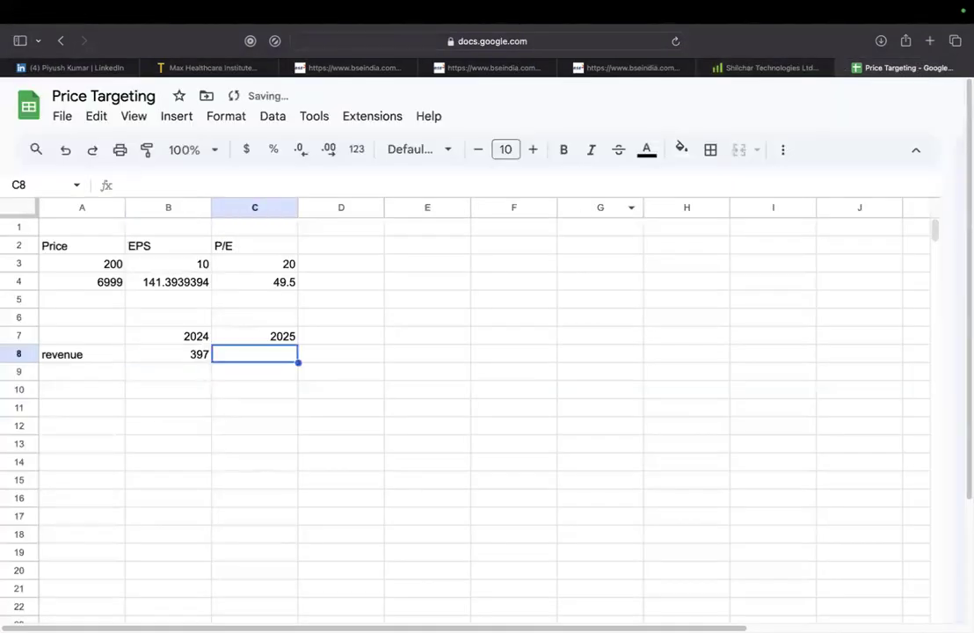
{"action": "type", "text": "550"}
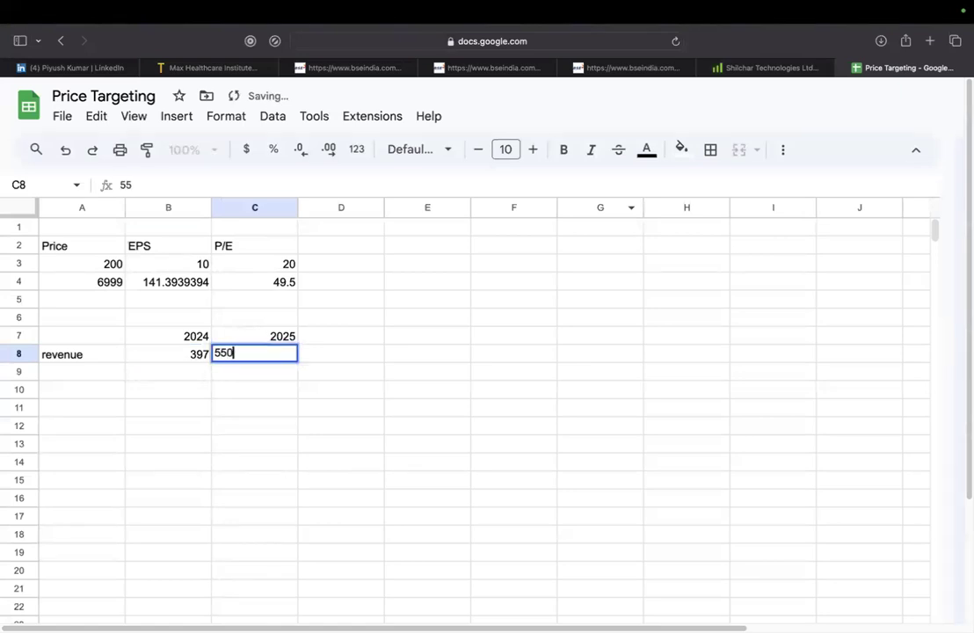
{"action": "key", "text": "Return"}
Add the heading Growth in D7 and calculate revenue growth in D8 with =C8/B8-1, formatted as a percentage.
{"action": "left_click", "coordinate": [255, 371]}
{"action": "left_click", "coordinate": [341, 353]}
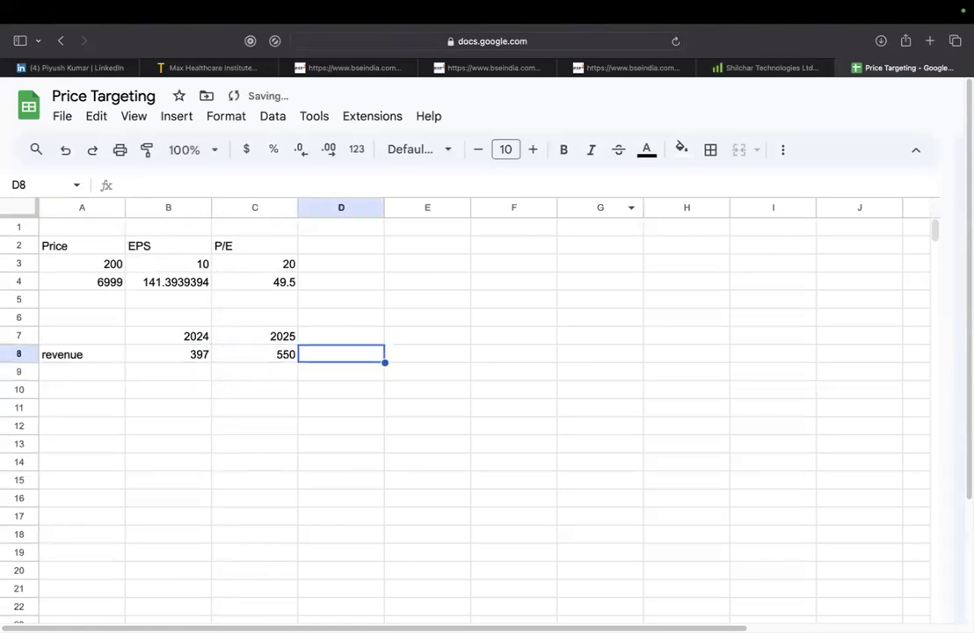
{"action": "left_click", "coordinate": [341, 335]}
{"action": "type", "text": "Growth"}
{"action": "key", "text": "Return"}
{"action": "type", "text": "=C8/B8"}
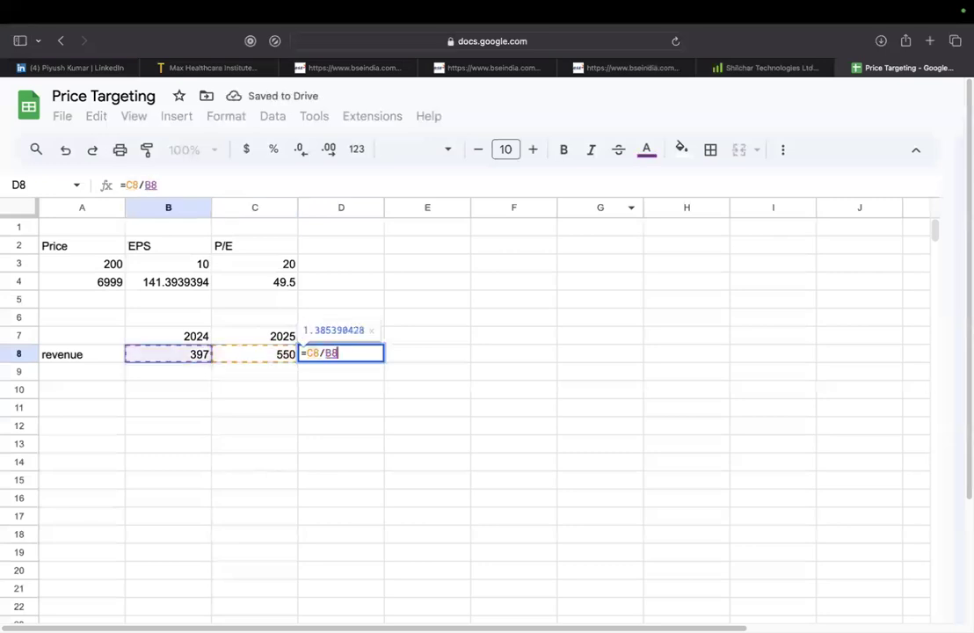
{"action": "type", "text": "-1"}
{"action": "key", "text": "Return"}
{"action": "key", "text": "Up"}
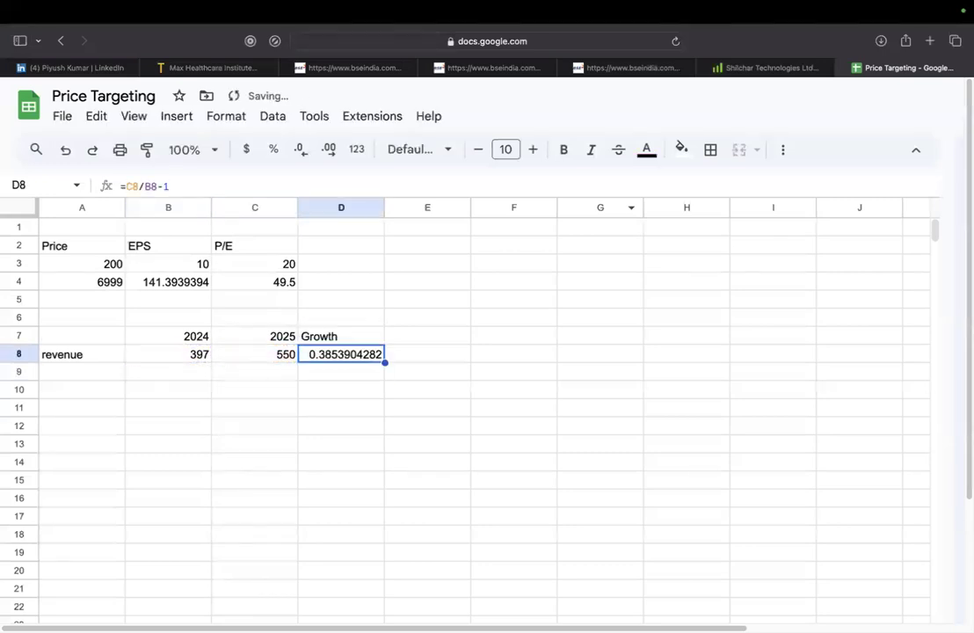
{"action": "left_click", "coordinate": [273, 150]}
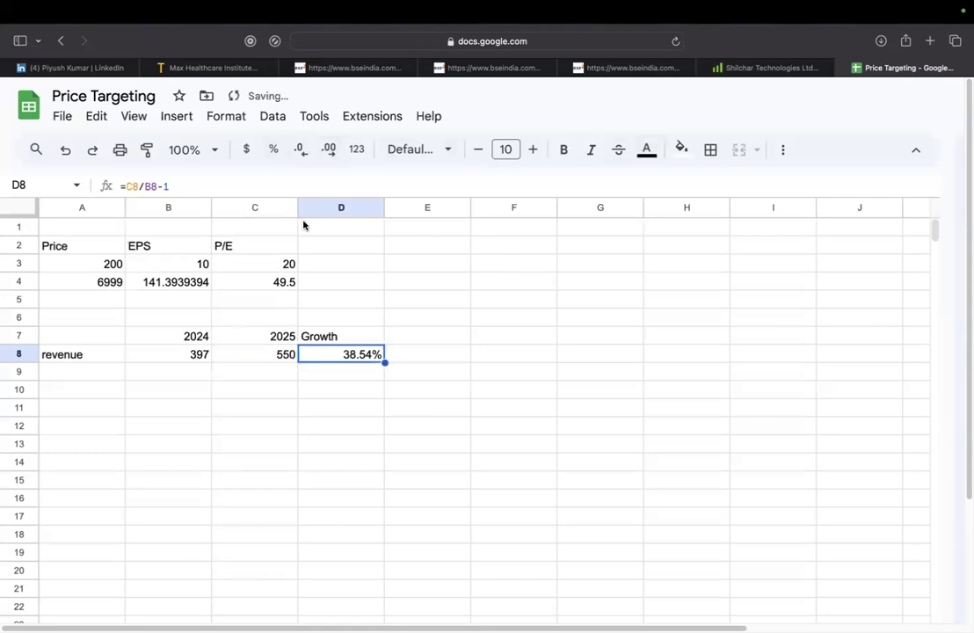
Add the row label OPM in A9 beneath revenue.
{"action": "key", "text": "Down"}
{"action": "key", "text": "Left"}
{"action": "key", "text": "Left"}
{"action": "key", "text": "Left"}
{"action": "type", "text": "OPMN"}
{"action": "key", "text": "Tab"}
{"action": "left_click", "coordinate": [82, 372]}
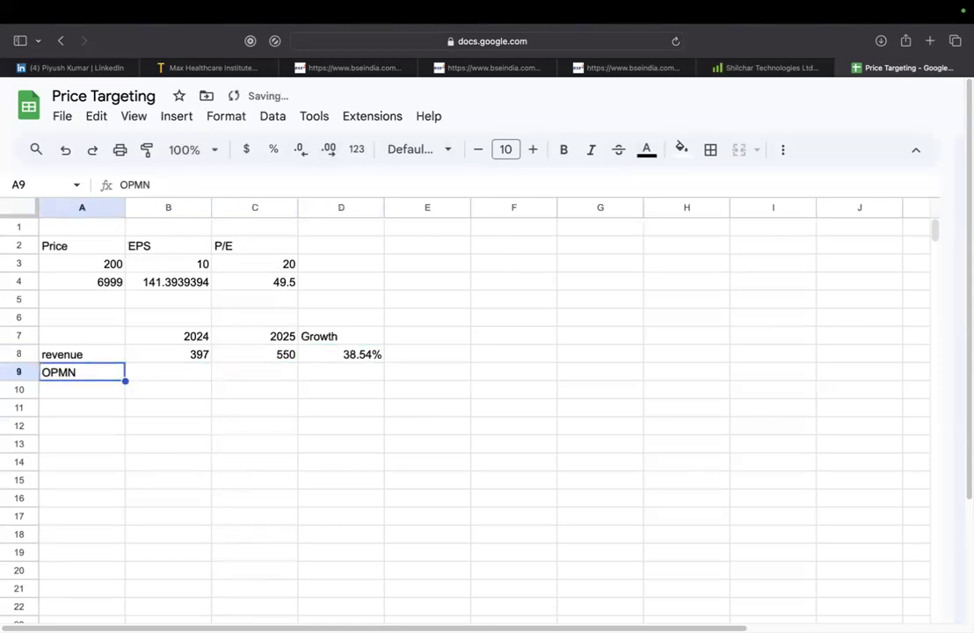
{"action": "key", "text": "Return"}
{"action": "key", "text": "BackSpace"}
{"action": "key", "text": "Tab"}
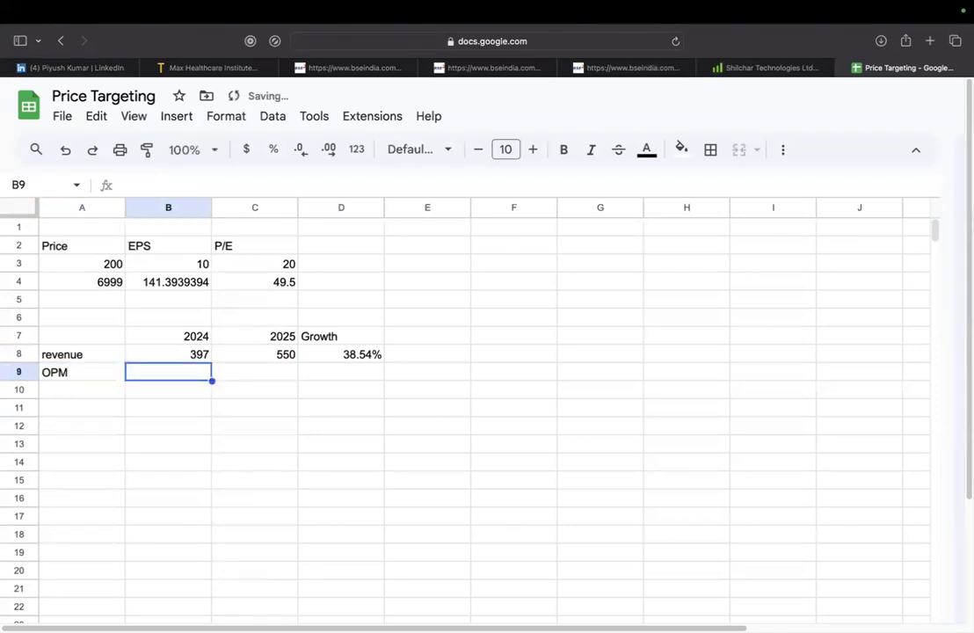
Enter an OPM of 29% for 2024 in B9 and 30% for 2025 in C9.
{"action": "type", "text": "29%"}
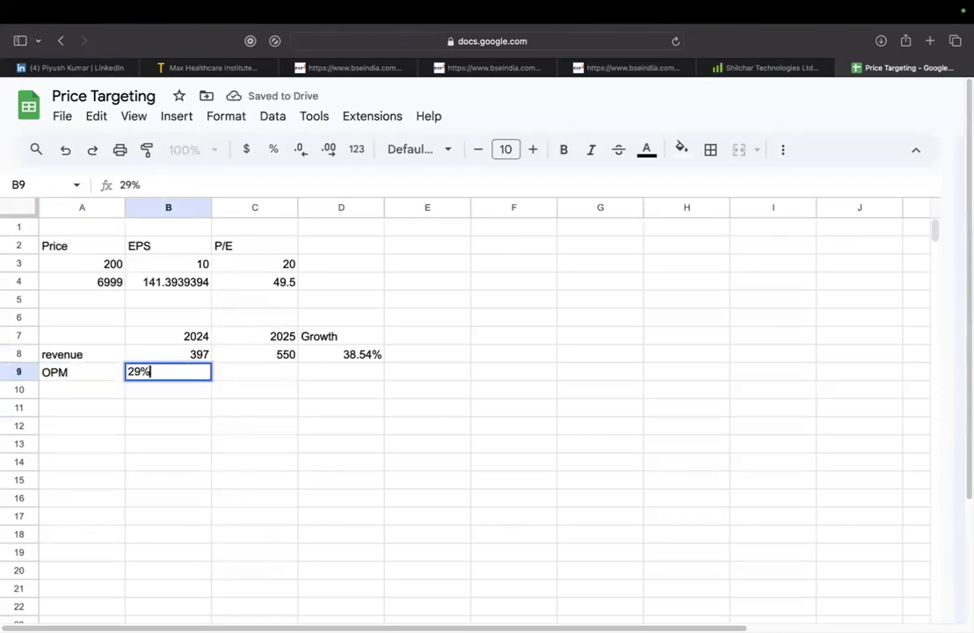
{"action": "key", "text": "Tab"}
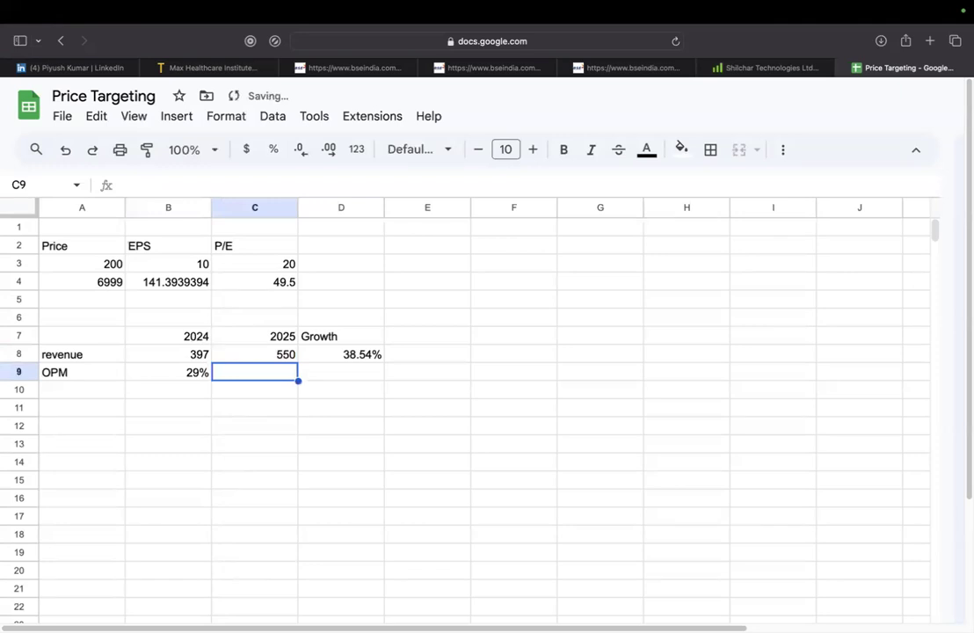
{"action": "type", "text": "30%"}
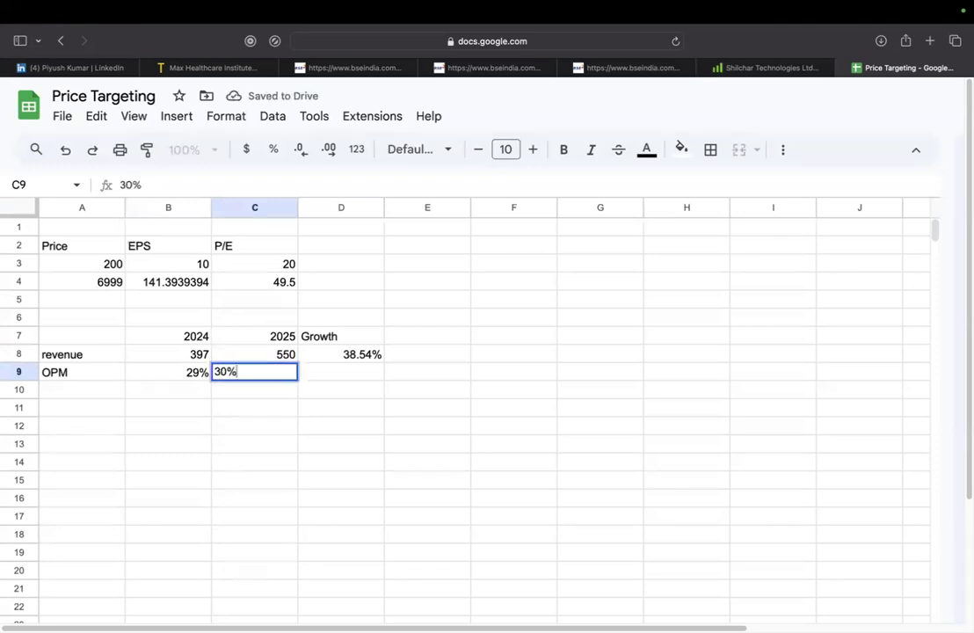
{"action": "key", "text": "Tab"}
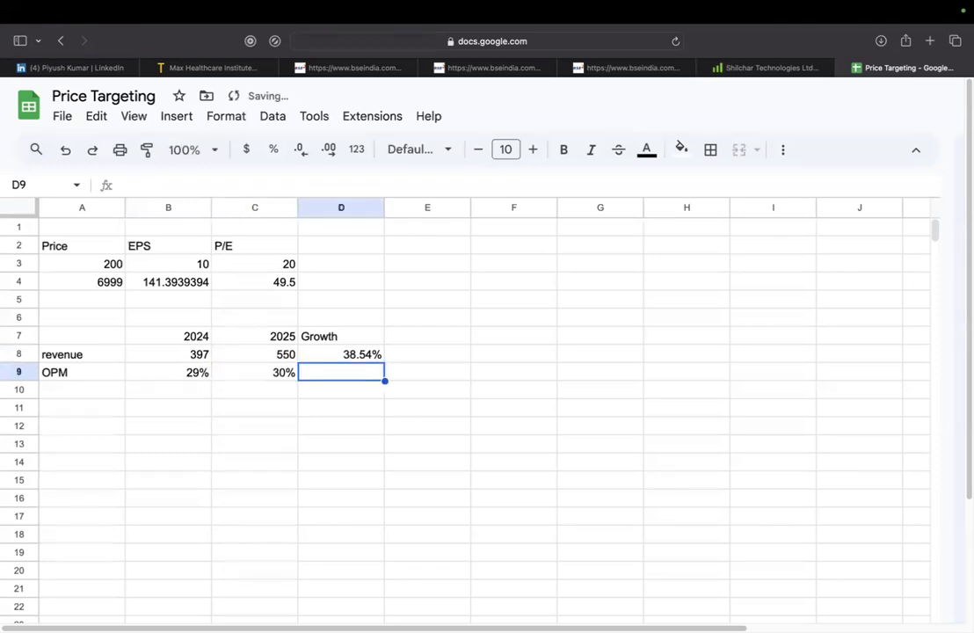
Calculate the change in OPM in D9 with =C9-B9.
{"action": "type", "text": "="}
{"action": "key", "text": "Left"}
{"action": "type", "text": "-"}
{"action": "key", "text": "Left"}
{"action": "key", "text": "Left"}
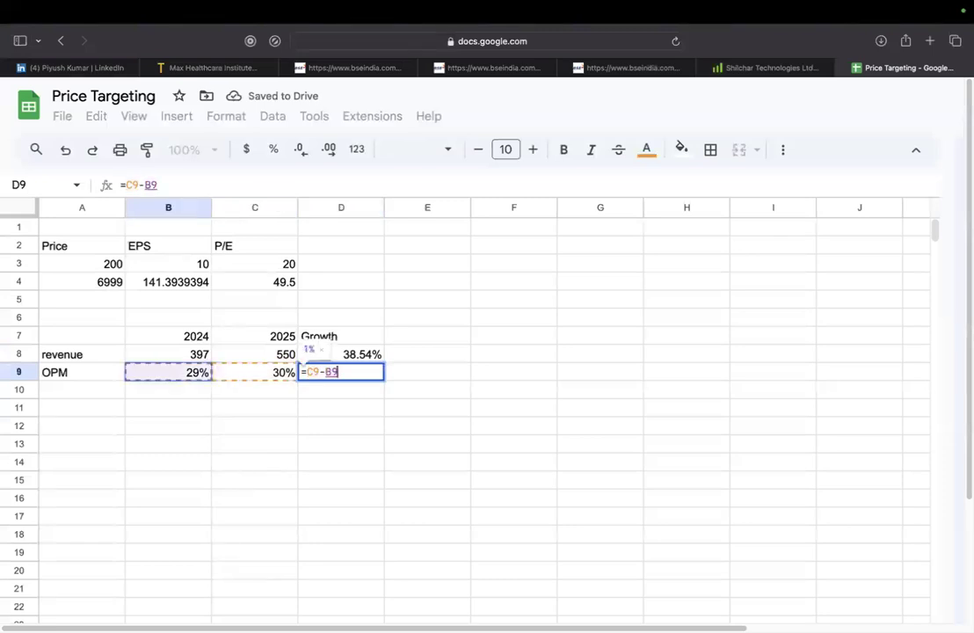
{"action": "key", "text": "Return"}
{"action": "key", "text": "Up"}
{"action": "key", "text": "Right"}
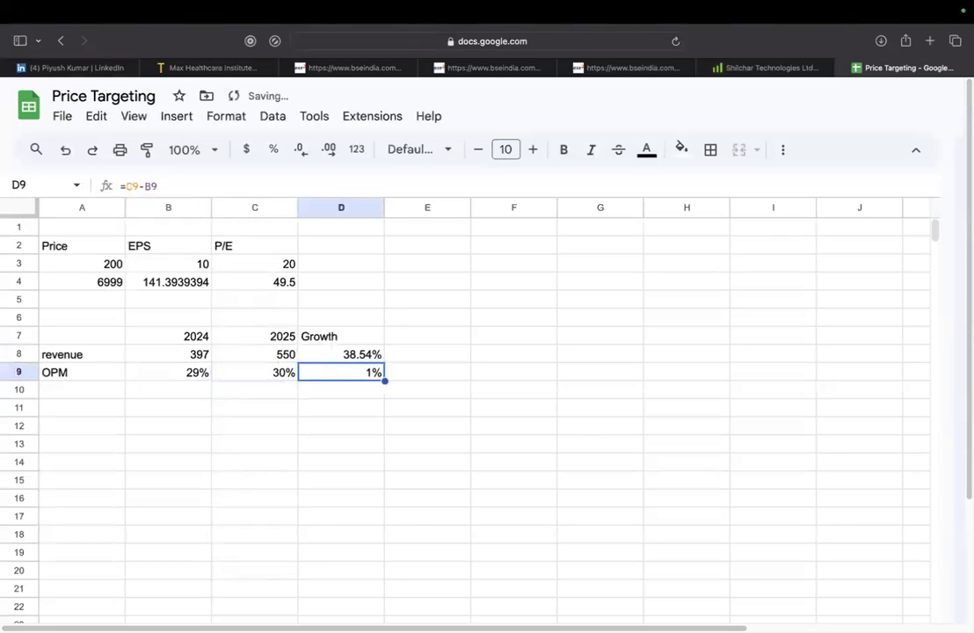
Add the row label Operating Profit in A10.
{"action": "key", "text": "Return"}
{"action": "key", "text": "Left"}
{"action": "key", "text": "Left"}
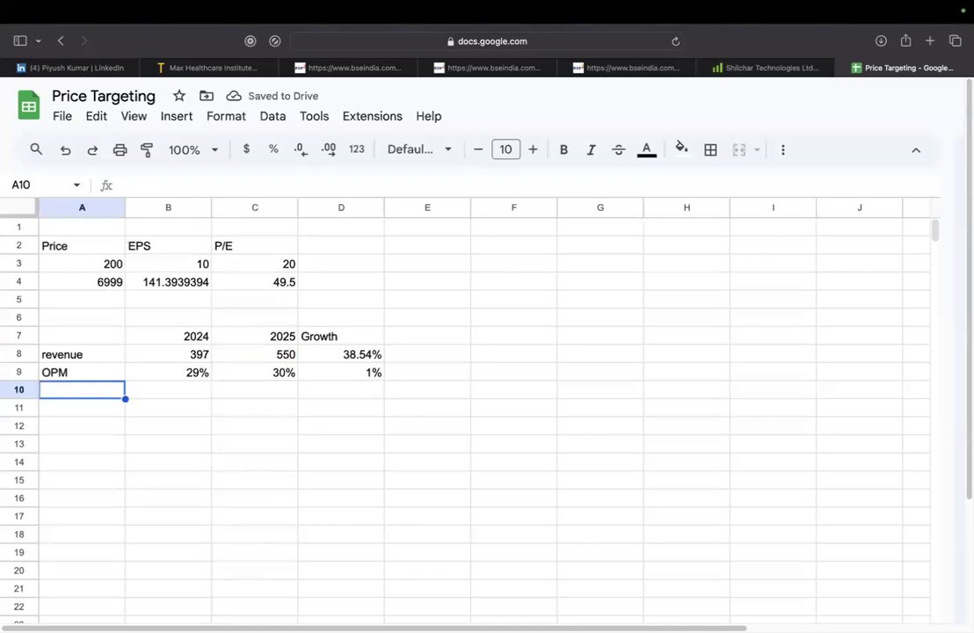
{"action": "type", "text": "Ne"}
{"action": "key", "text": "BackSpace"}
{"action": "key", "text": "BackSpace"}
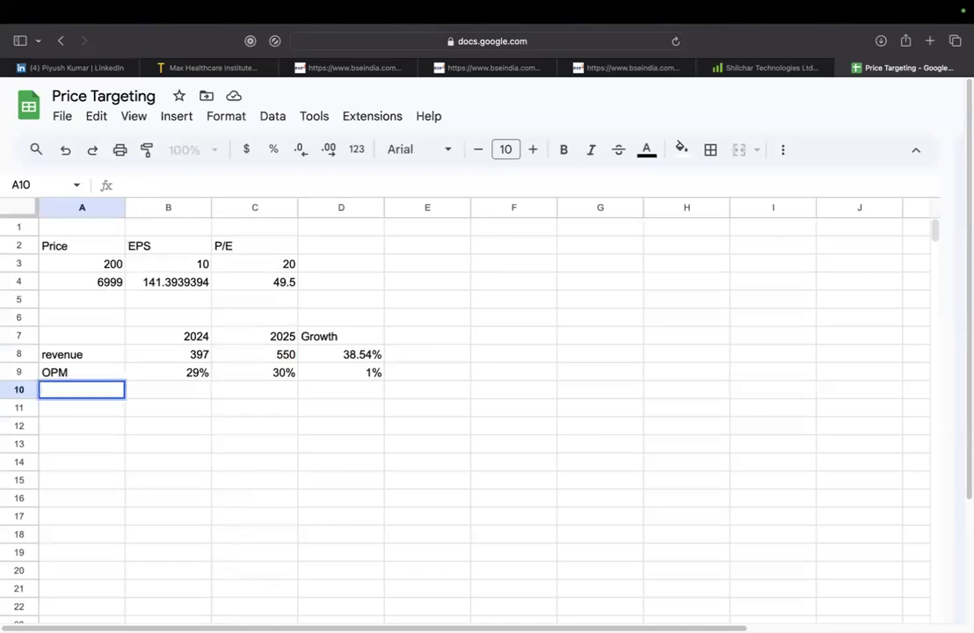
{"action": "type", "text": "O"}
{"action": "key", "text": "BackSpace"}
{"action": "type", "text": "Operating Prodit"}
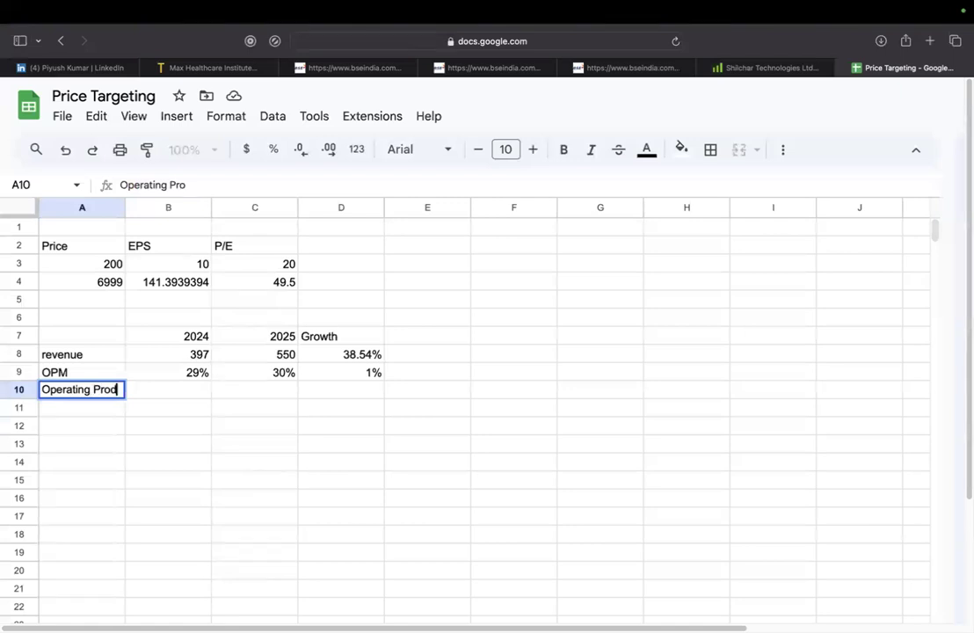
{"action": "key", "text": "BackSpace"}
{"action": "key", "text": "BackSpace"}
{"action": "key", "text": "BackSpace"}
{"action": "type", "text": "fit"}
{"action": "key", "text": "Tab"}
Calculate 2024 operating profit in B10 with =B8*B9 and compare it with the Mar 2024 figure on Screener.
{"action": "type", "text": "="}
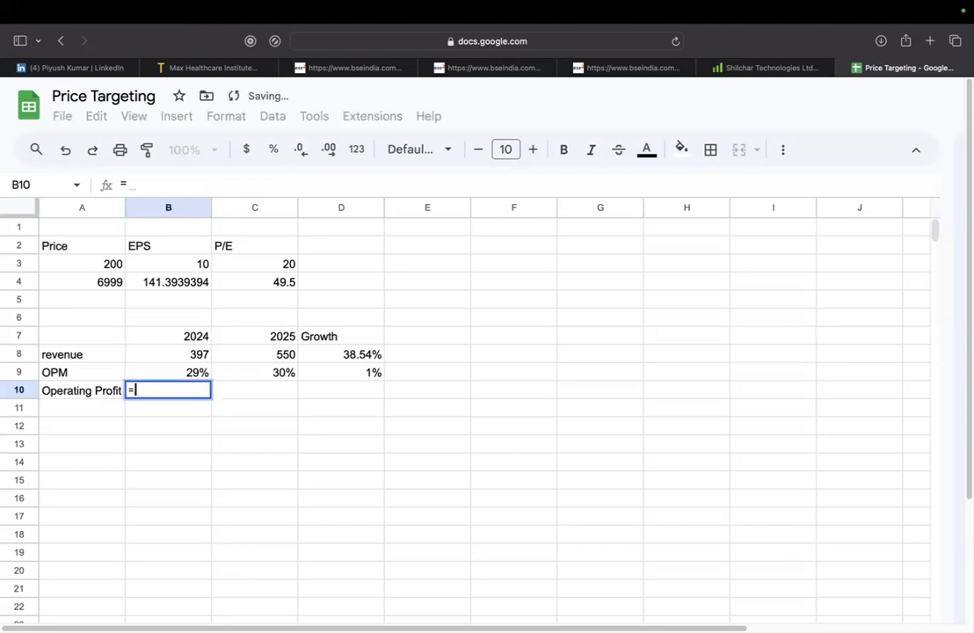
{"action": "key", "text": "Up"}
{"action": "key", "text": "Up"}
{"action": "type", "text": "*"}
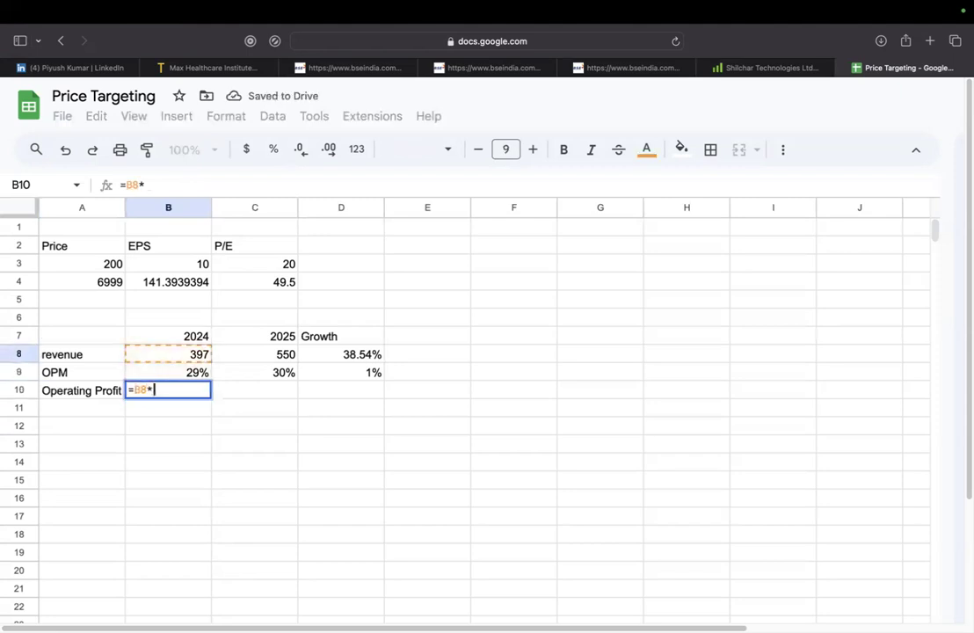
{"action": "key", "text": "Up"}
{"action": "key", "text": "Return"}
{"action": "key", "text": "Up"}
{"action": "key", "text": "Right"}
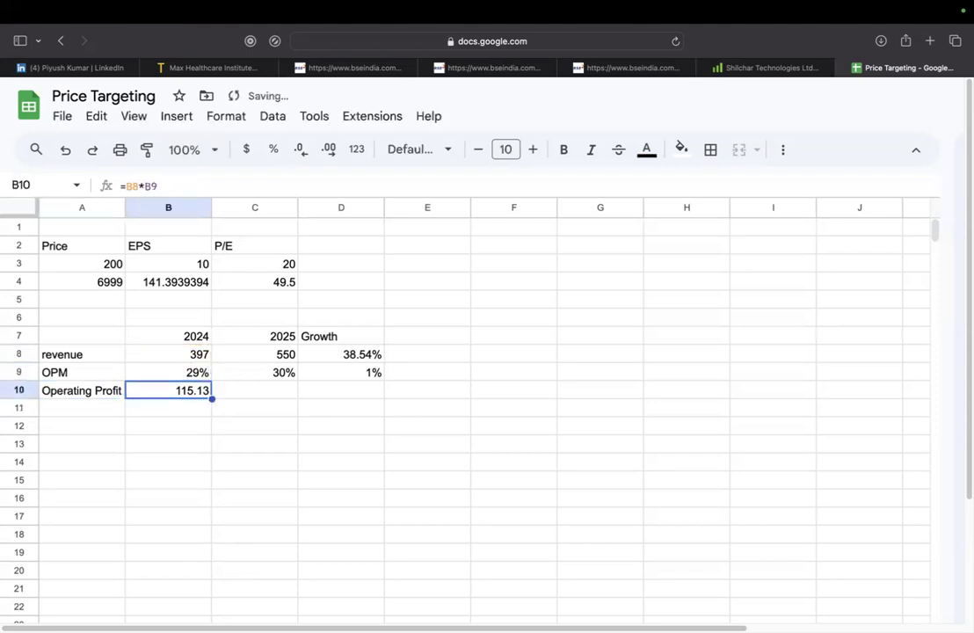
{"action": "left_click", "coordinate": [763, 68]}
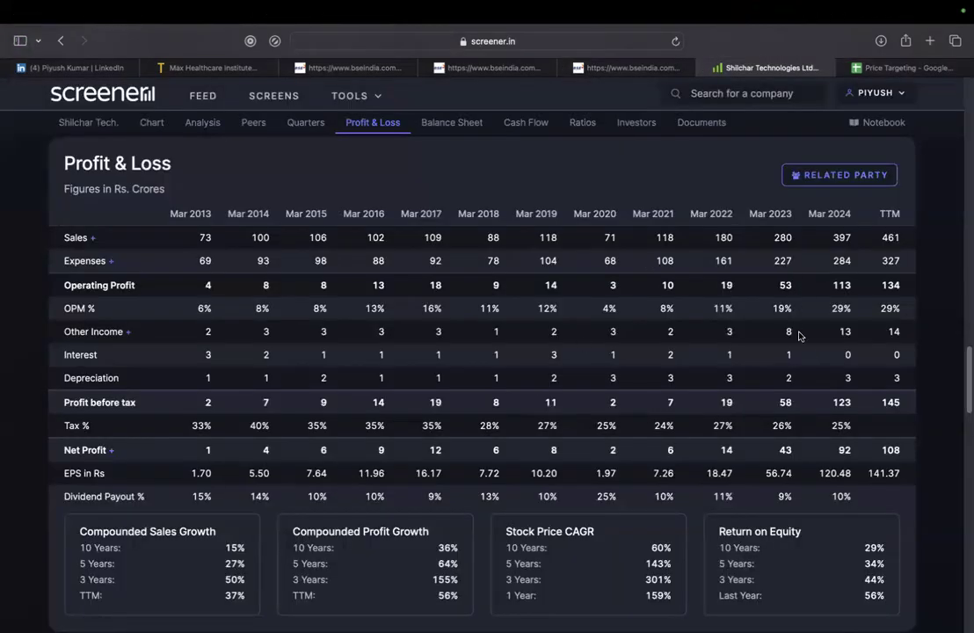
{"action": "left_click", "coordinate": [901, 67]}
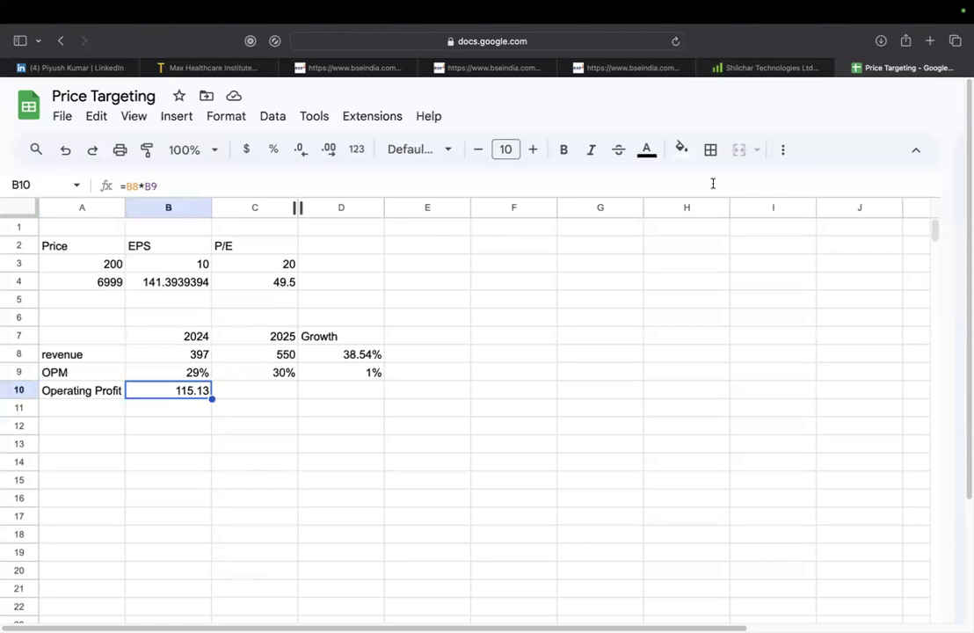
Calculate 2025 operating profit in C10 with =C8*C9.
{"action": "key", "text": "Right"}
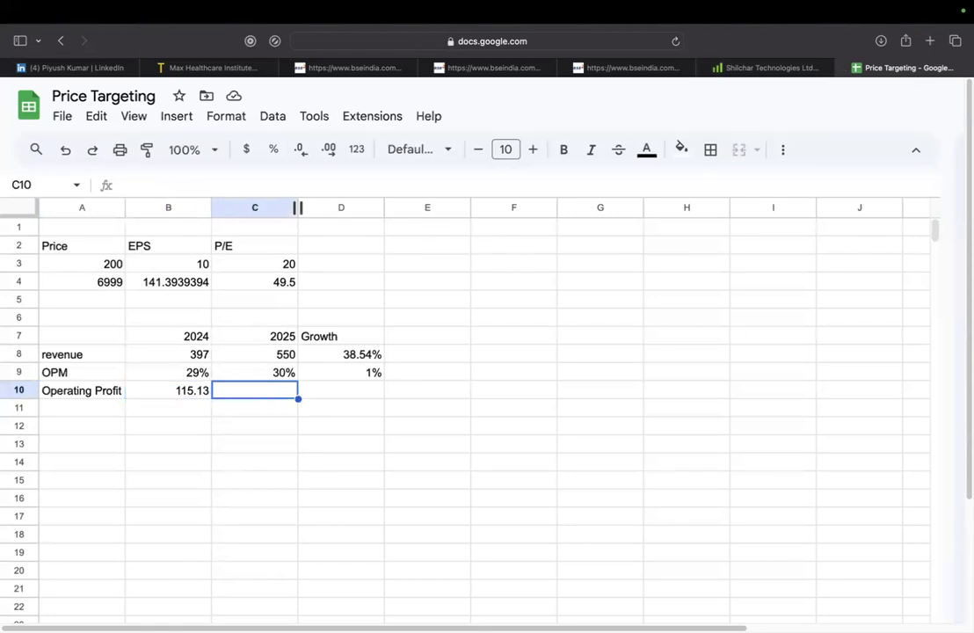
{"action": "type", "text": "="}
{"action": "key", "text": "Up"}
{"action": "key", "text": "Up"}
{"action": "type", "text": "*"}
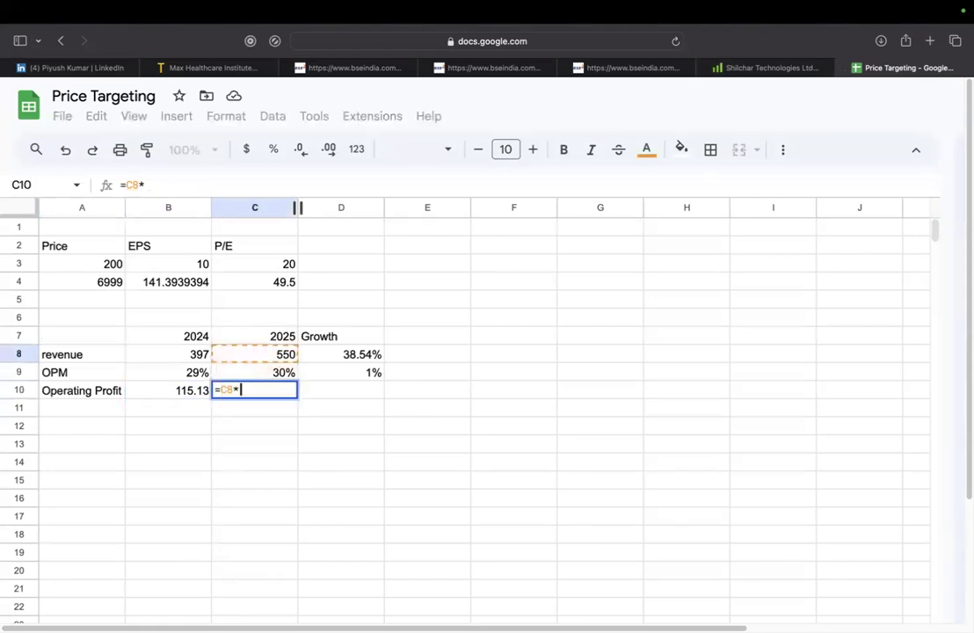
{"action": "key", "text": "Up"}
{"action": "key", "text": "Return"}
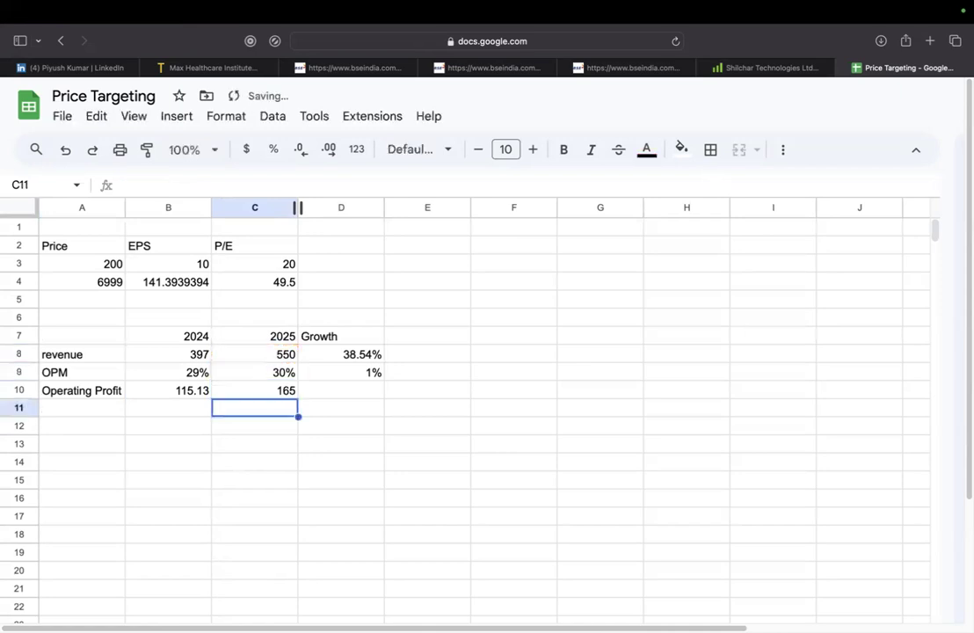
{"action": "key", "text": "Up"}
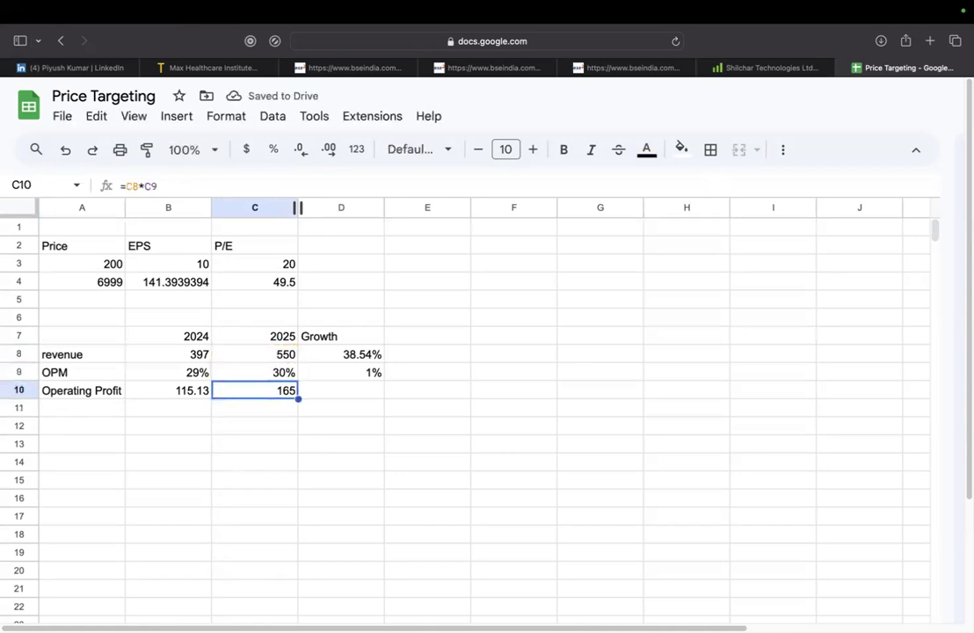
Calculate operating profit growth in D10 with =C10/B10-1 and format it as a percentage.
{"action": "key", "text": "Right"}
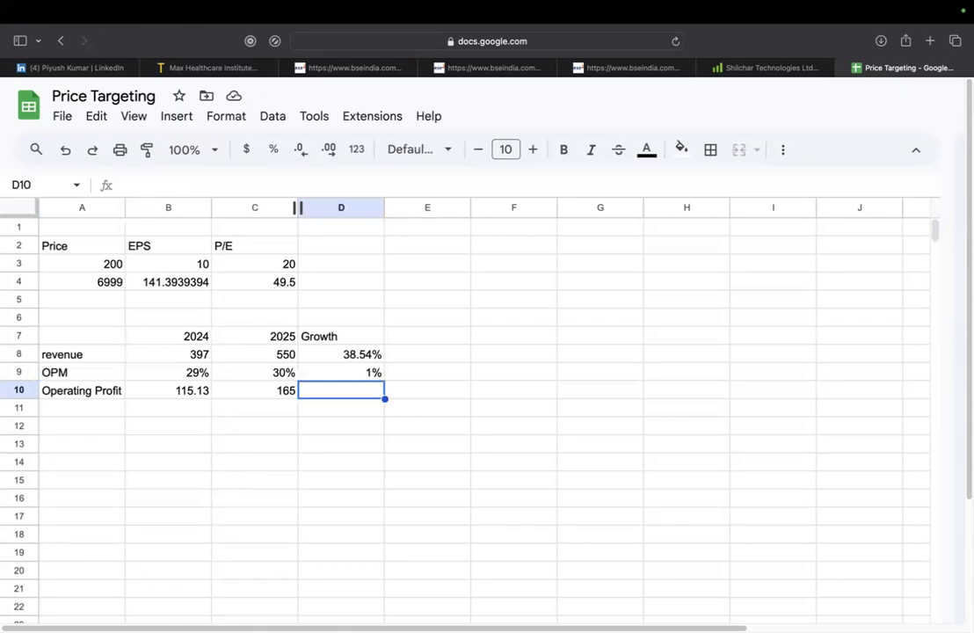
{"action": "type", "text": "="}
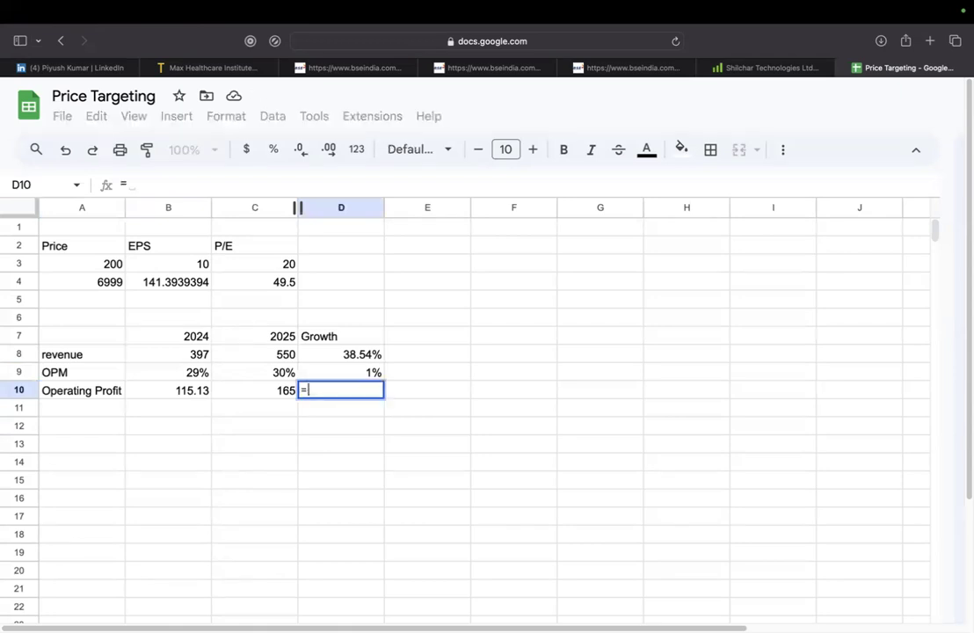
{"action": "key", "text": "Left"}
{"action": "type", "text": "/"}
{"action": "key", "text": "Left"}
{"action": "key", "text": "Left"}
{"action": "type", "text": "-1"}
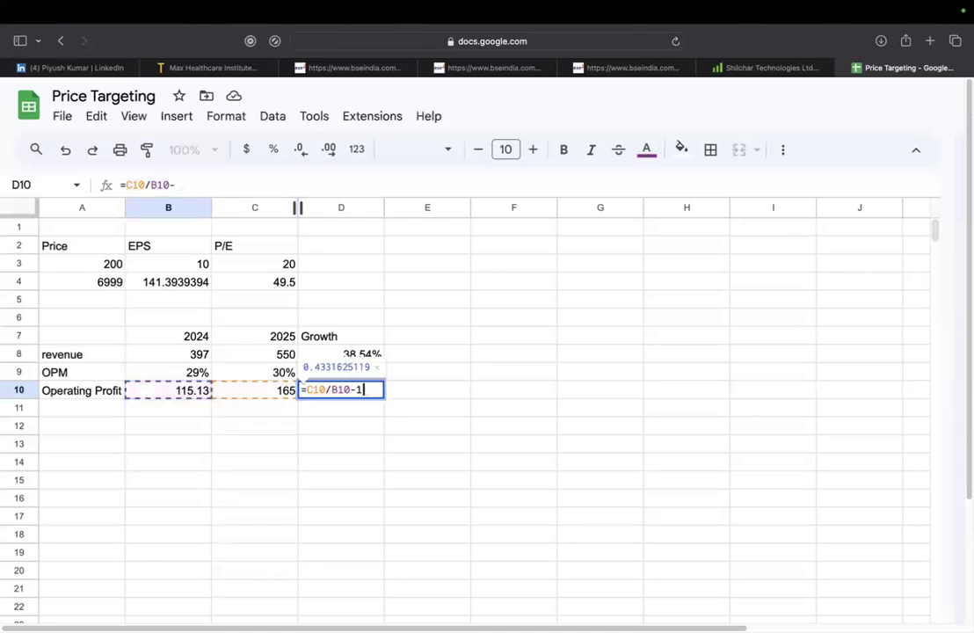
{"action": "key", "text": "Return"}
{"action": "key", "text": "Return"}
{"action": "key", "text": "Up"}
{"action": "key", "text": "Up"}
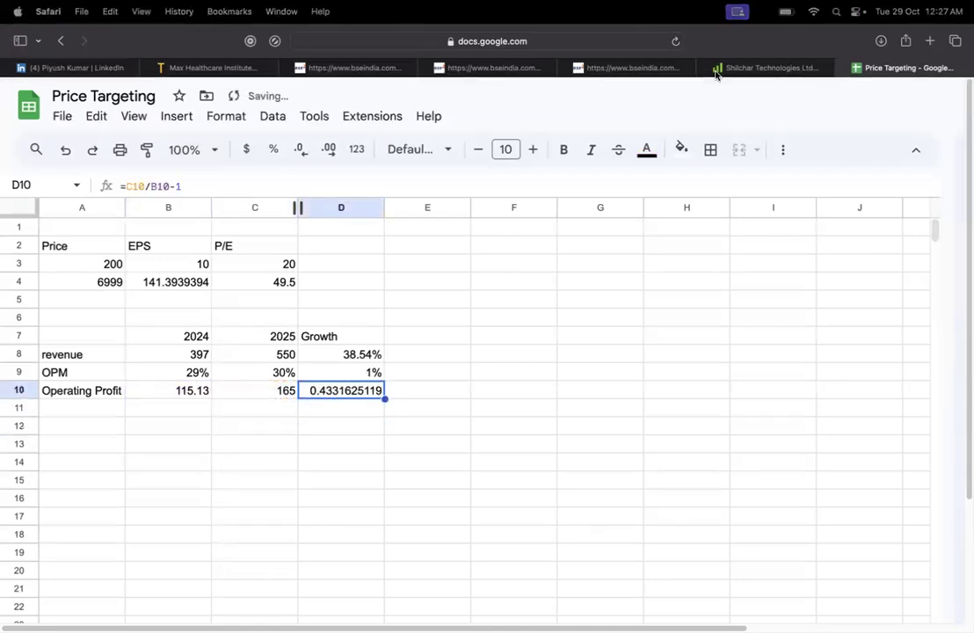
{"action": "left_click", "coordinate": [273, 150]}
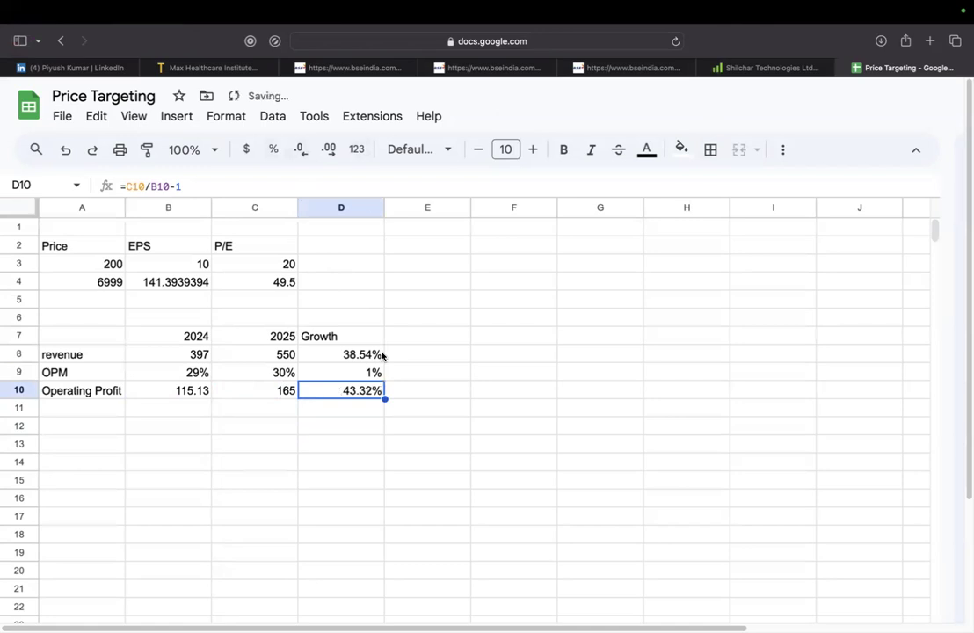
Add the row label Net Profit Margin in A11 and widen column A slightly to fit it.
{"action": "left_click", "coordinate": [254, 425]}
{"action": "left_click", "coordinate": [81, 407]}
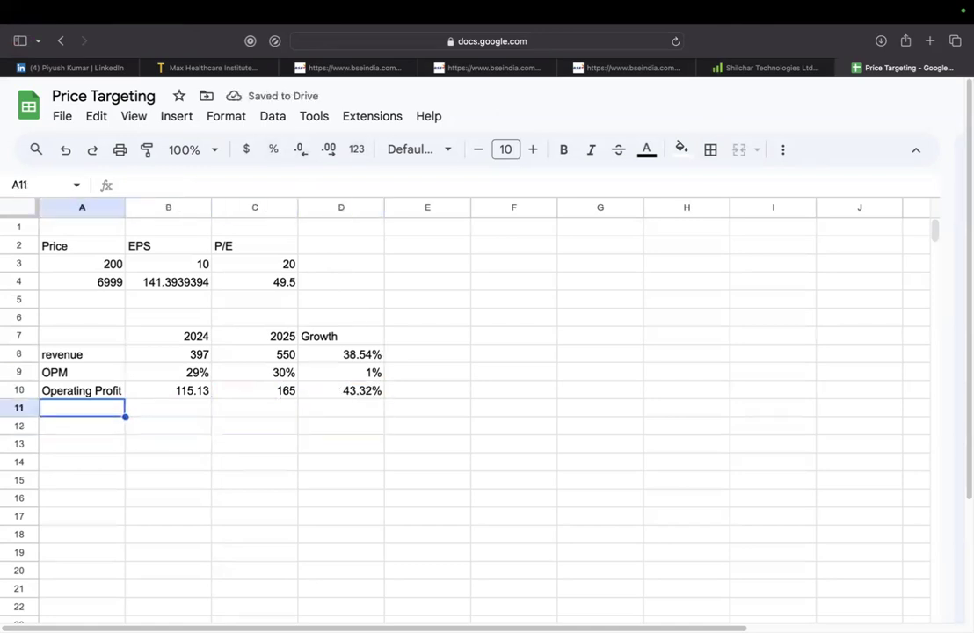
{"action": "type", "text": "Ne"}
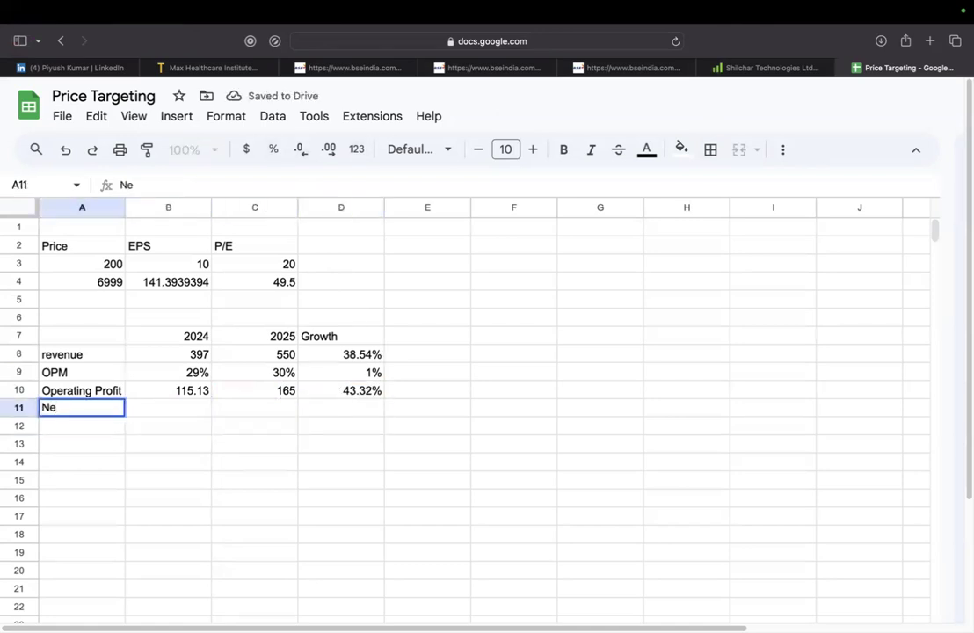
{"action": "type", "text": "t Profit ma"}
{"action": "key", "text": "BackSpace"}
{"action": "key", "text": "BackSpace"}
{"action": "type", "text": "Margin"}
{"action": "key", "text": "Return"}
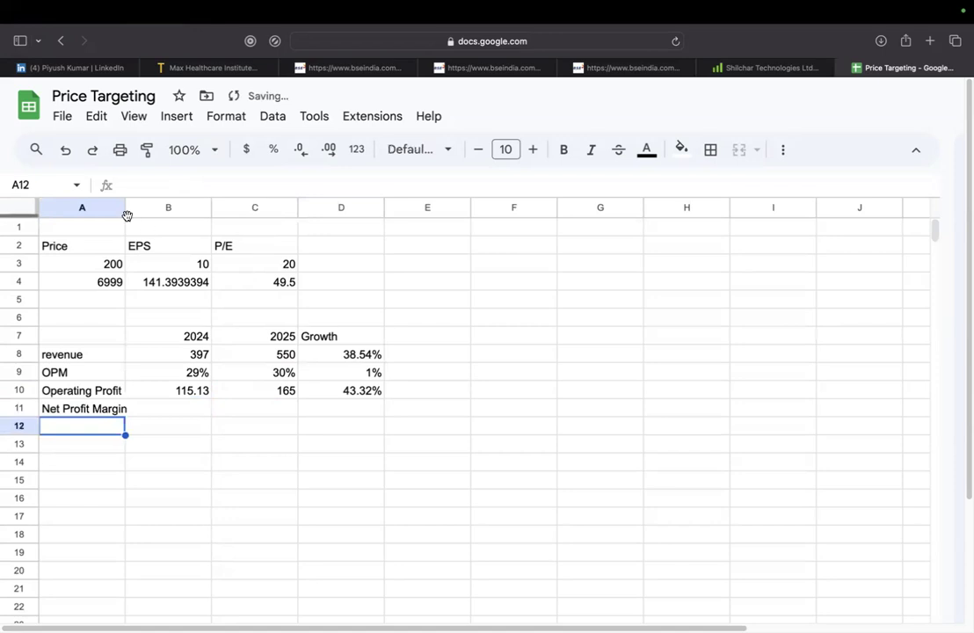
{"action": "left_click_drag", "start_coordinate": [127, 211], "coordinate": [133, 211]}
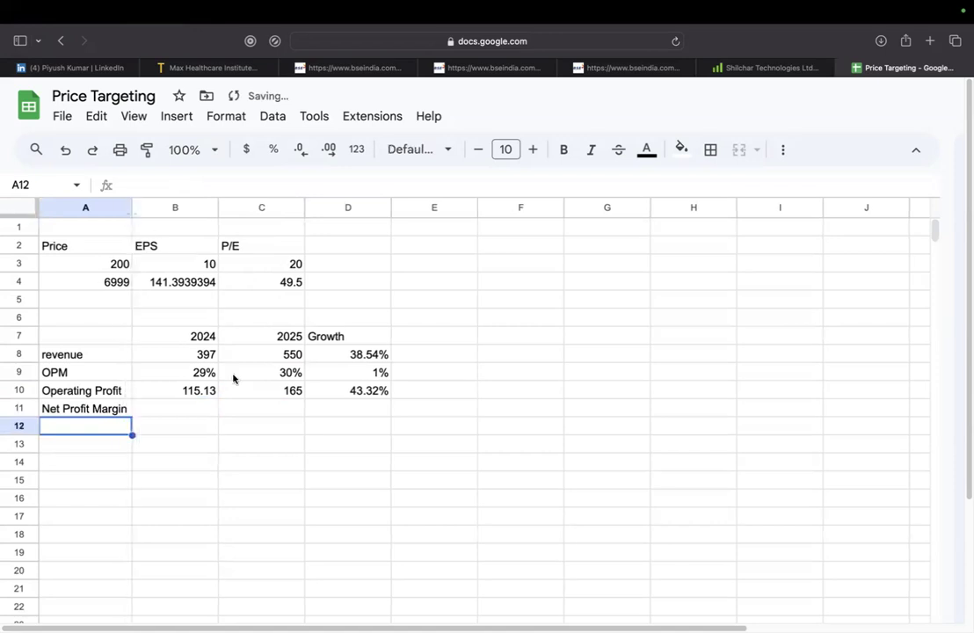
Check Shilchar's Mar 2024 net profit in Screener's Profit & Loss table for the Net Profit Margin row.
{"action": "left_click", "coordinate": [156, 409]}
{"action": "left_click", "coordinate": [168, 426]}
{"action": "mouse_move", "coordinate": [82, 395]}
{"action": "left_mouse_down"}
{"action": "mouse_move", "coordinate": [83, 403]}
{"action": "mouse_move", "coordinate": [82, 392]}
{"action": "left_mouse_up"}
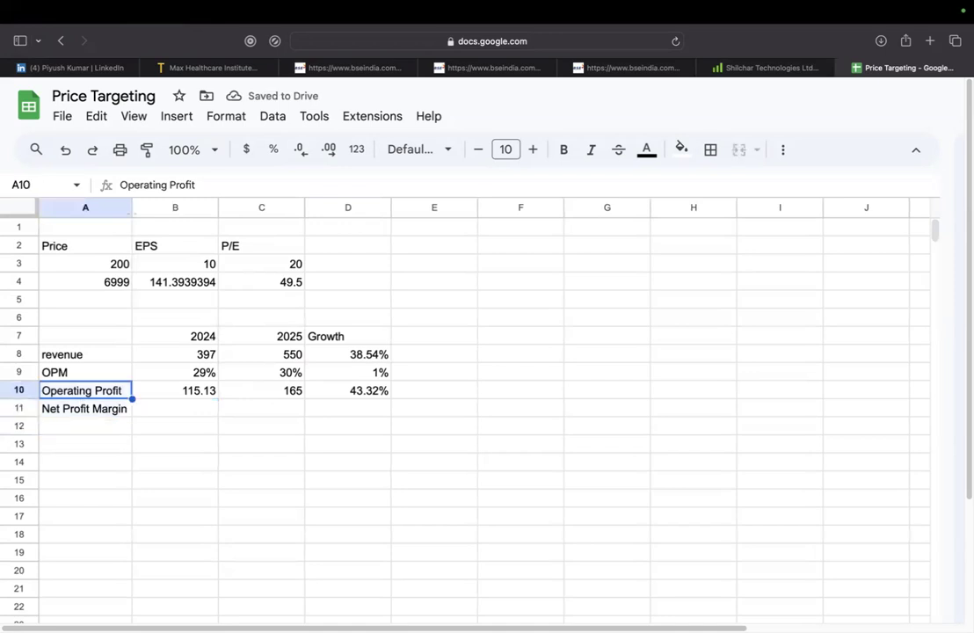
{"action": "key", "text": "Down"}
{"action": "key", "text": "Right"}
{"action": "left_click", "coordinate": [774, 67]}
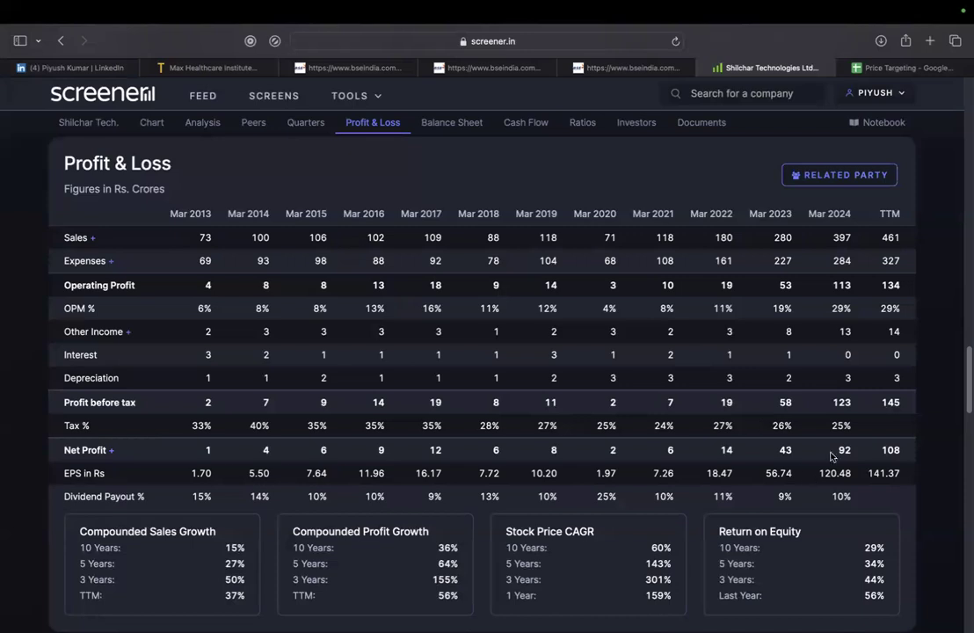
{"action": "left_click", "coordinate": [914, 68]}
Open the column settings of Shilchar's peer comparison in Screener and look through the available ratios for net profit margin.
{"action": "left_click", "coordinate": [796, 70]}
{"action": "scroll", "coordinate": [115, 385], "scroll_direction": "down", "scroll_amount": 3}
{"action": "left_click", "coordinate": [253, 122]}
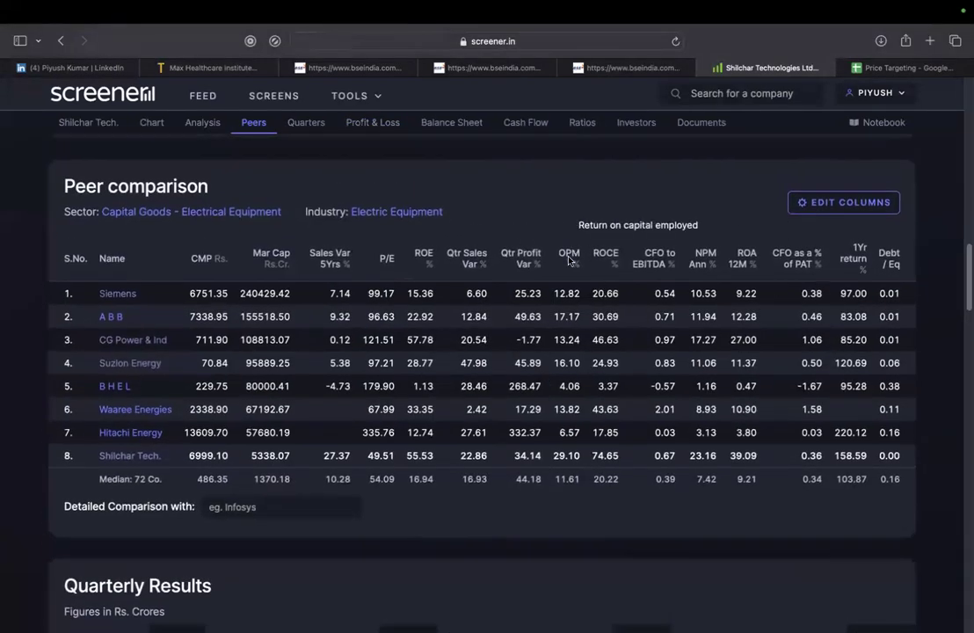
{"action": "left_click", "coordinate": [889, 204]}
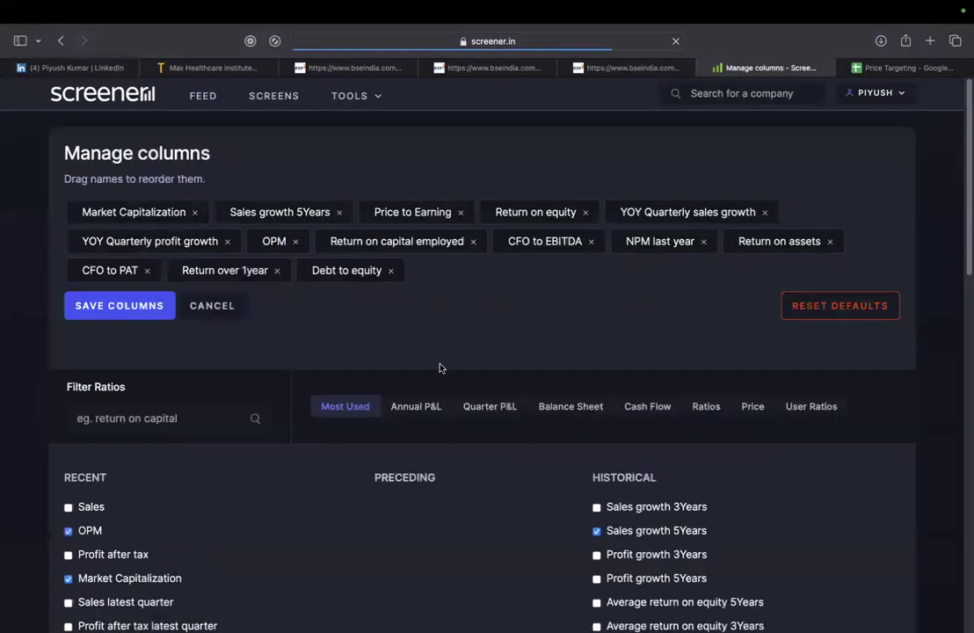
{"action": "scroll", "coordinate": [333, 473], "scroll_direction": "down", "scroll_amount": 3}
{"action": "scroll", "coordinate": [333, 473], "scroll_direction": "down", "scroll_amount": 5}
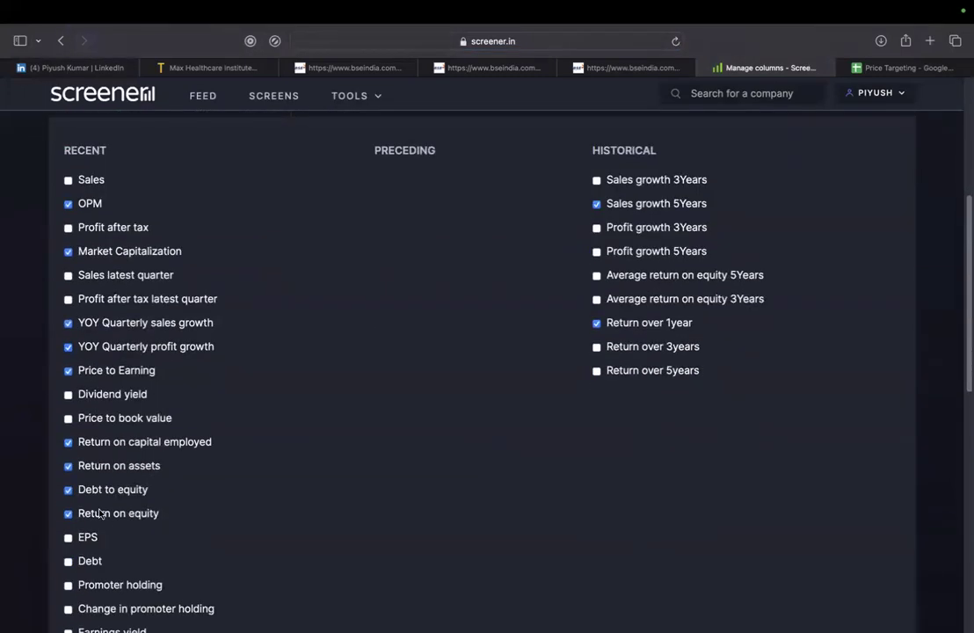
{"action": "scroll", "coordinate": [100, 514], "scroll_direction": "down", "scroll_amount": 4}
{"action": "scroll", "coordinate": [91, 427], "scroll_direction": "down", "scroll_amount": 4}
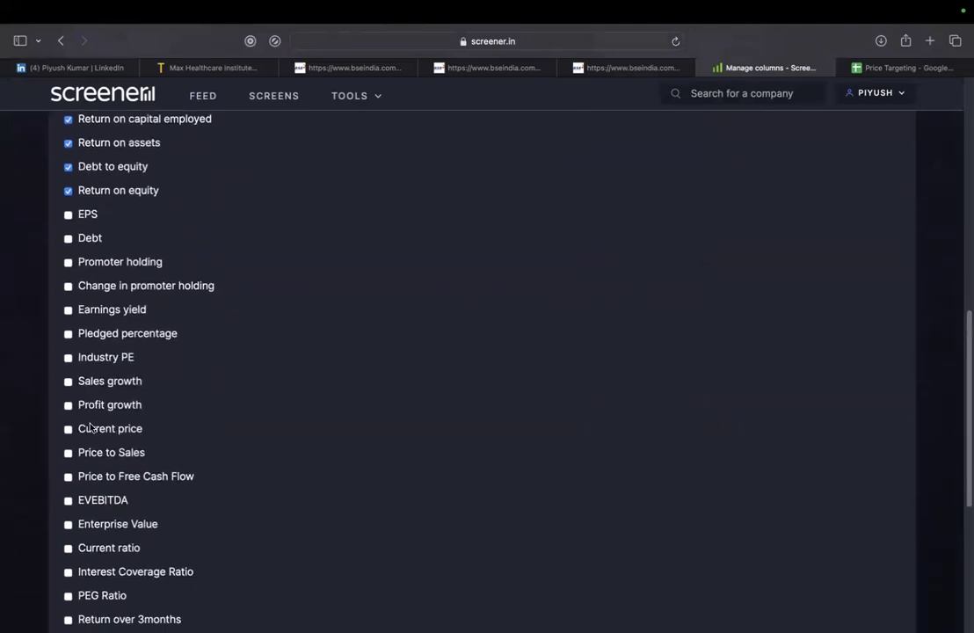
{"action": "scroll", "coordinate": [90, 427], "scroll_direction": "up", "scroll_amount": 5}
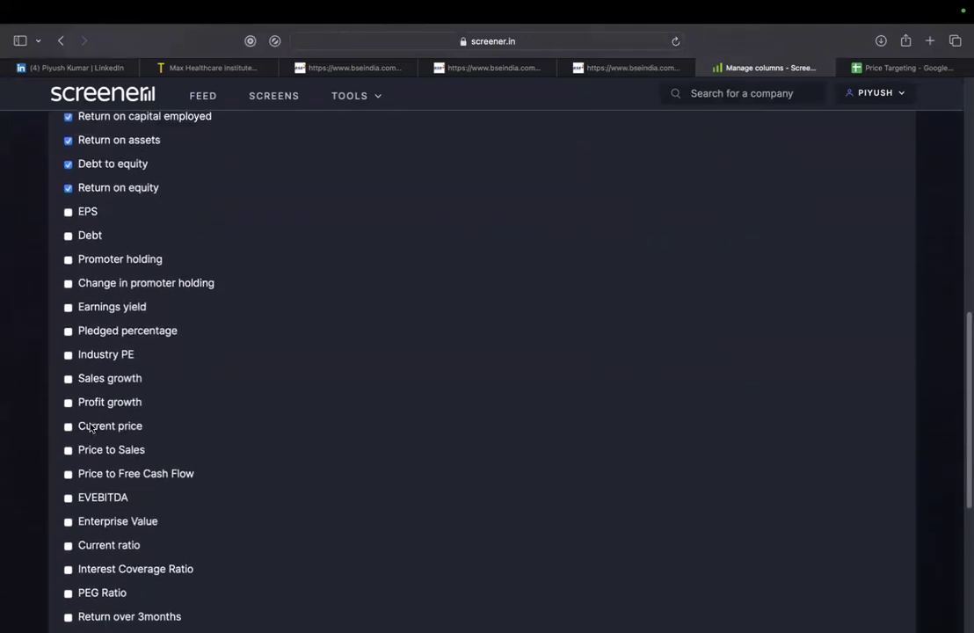
{"action": "scroll", "coordinate": [90, 427], "scroll_direction": "up", "scroll_amount": 6}
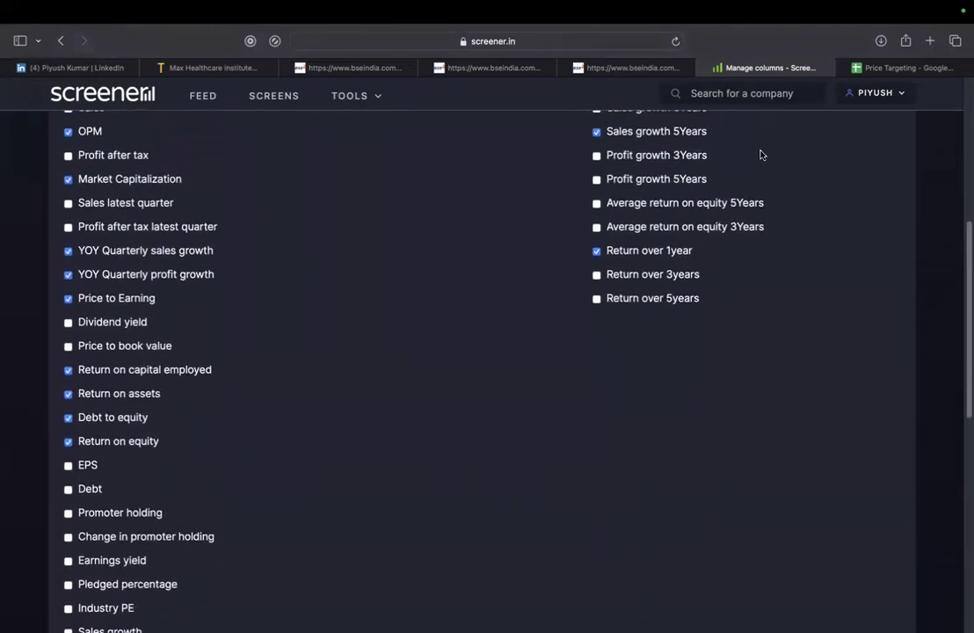
Filter the ratios by npm, save the peer comparison columns and check Shilchar's annual NPM.
{"action": "left_click", "coordinate": [159, 167]}
{"action": "type", "text": "npm"}
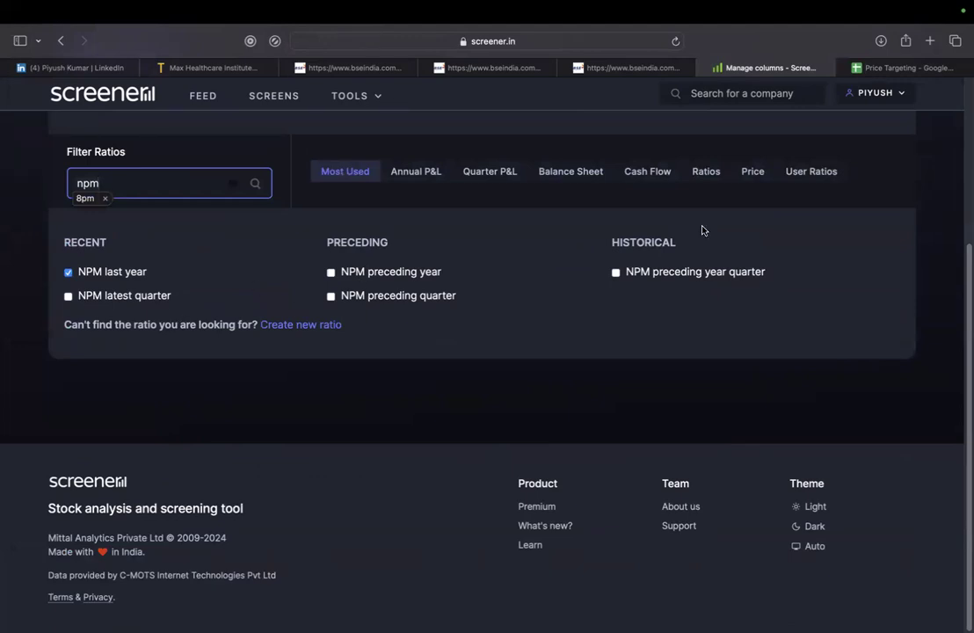
{"action": "key", "text": "Return"}
{"action": "scroll", "coordinate": [346, 296], "scroll_direction": "up", "scroll_amount": 3}
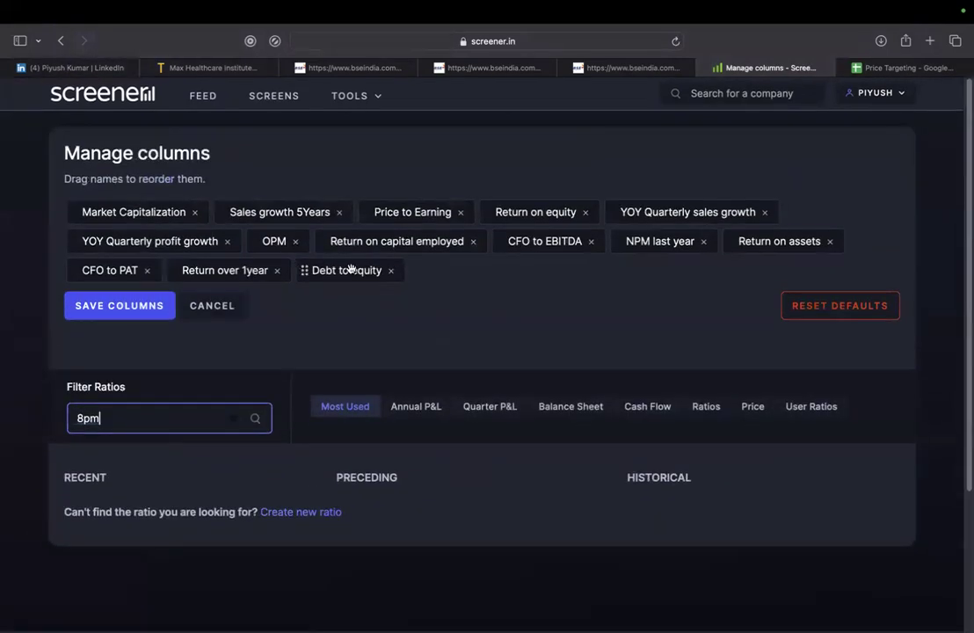
{"action": "left_click", "coordinate": [131, 305]}
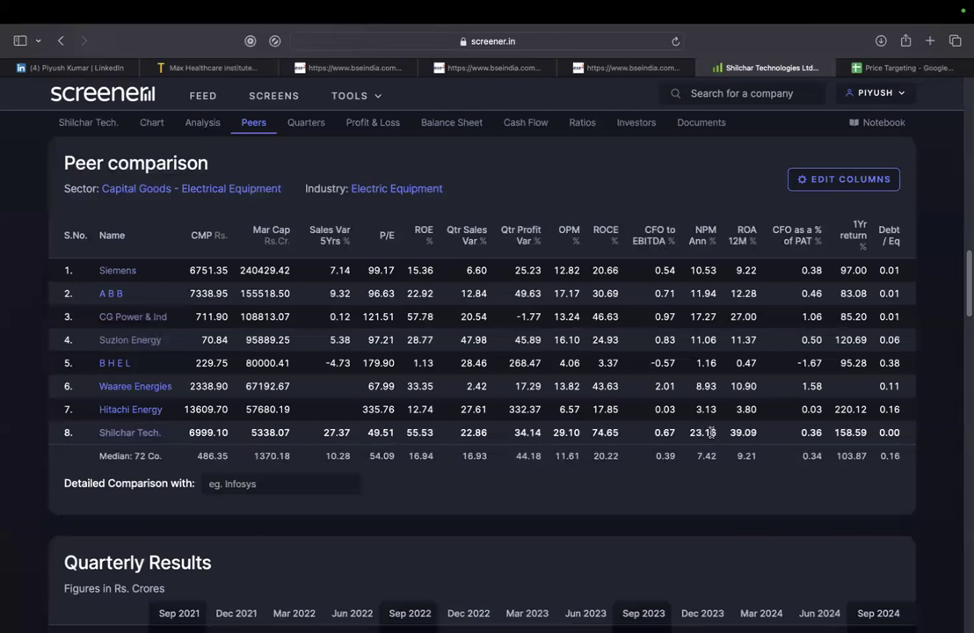
Back in the Price Targeting sheet, enter net profit margins of 23% for 2024 in B11 and 20% for 2025 in C11.
{"action": "left_click", "coordinate": [896, 67]}
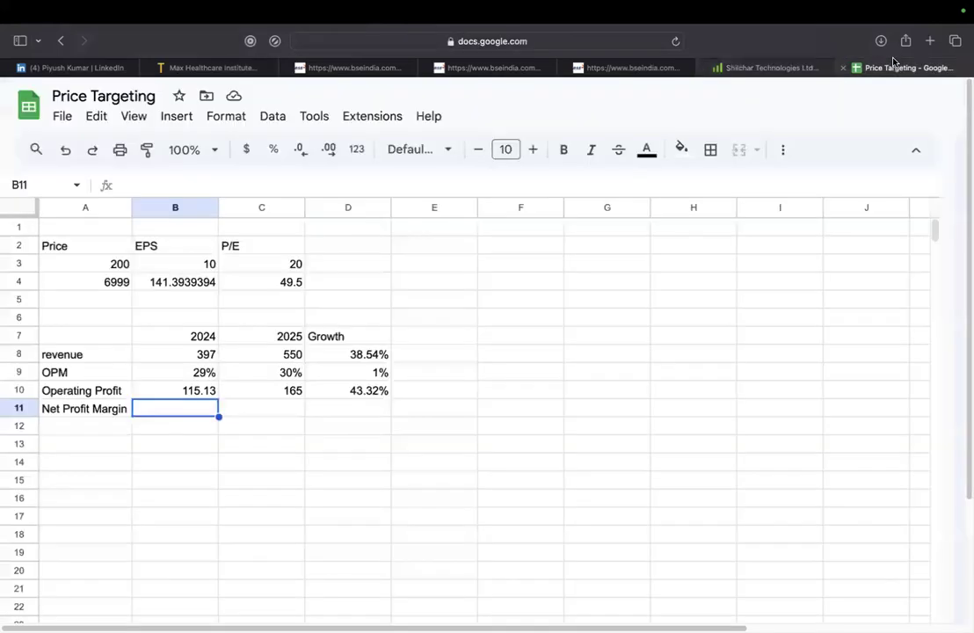
{"action": "key", "text": "Left"}
{"action": "key", "text": "Right"}
{"action": "type", "text": "23%"}
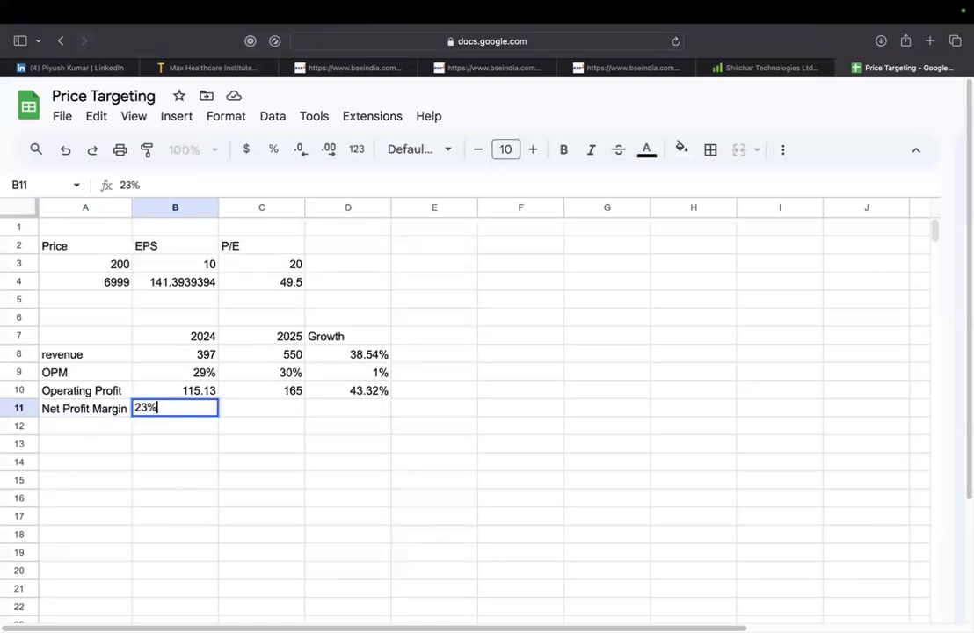
{"action": "key", "text": "Tab"}
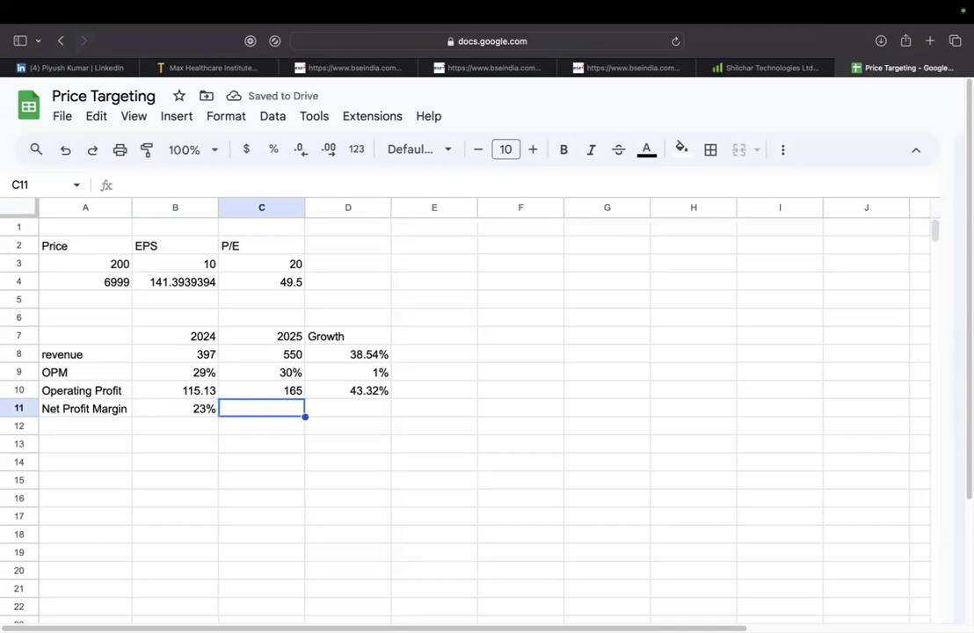
{"action": "type", "text": "20%"}
{"action": "key", "text": "Return"}
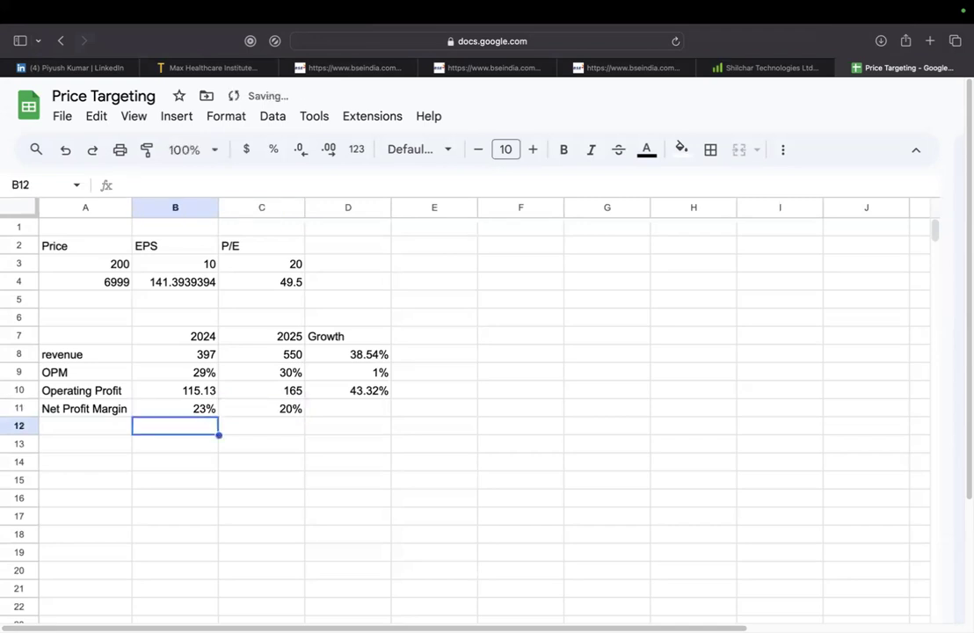
{"action": "left_click", "coordinate": [175, 409]}
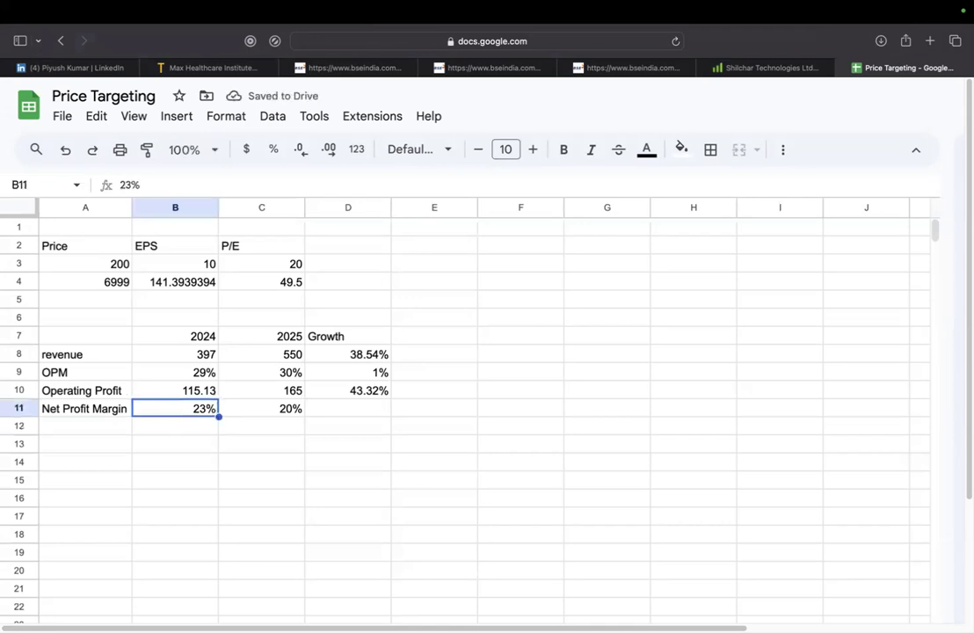
{"action": "left_click", "coordinate": [262, 409]}
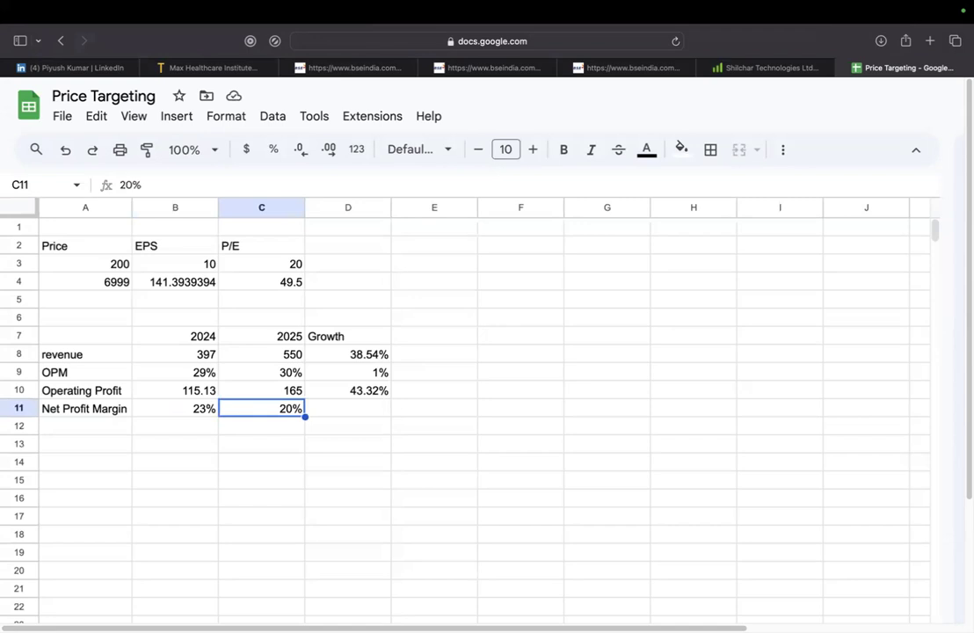
Add the row label PAT in A12 below Net Profit Margin.
{"action": "left_click", "coordinate": [175, 426]}
{"action": "left_click", "coordinate": [85, 426]}
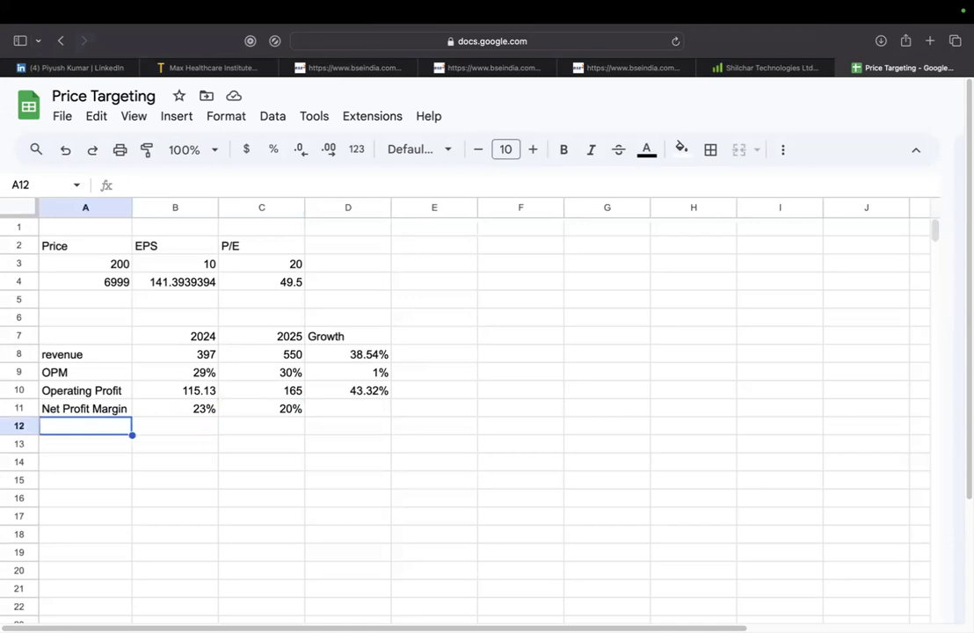
{"action": "type", "text": "PAT"}
{"action": "key", "text": "Tab"}
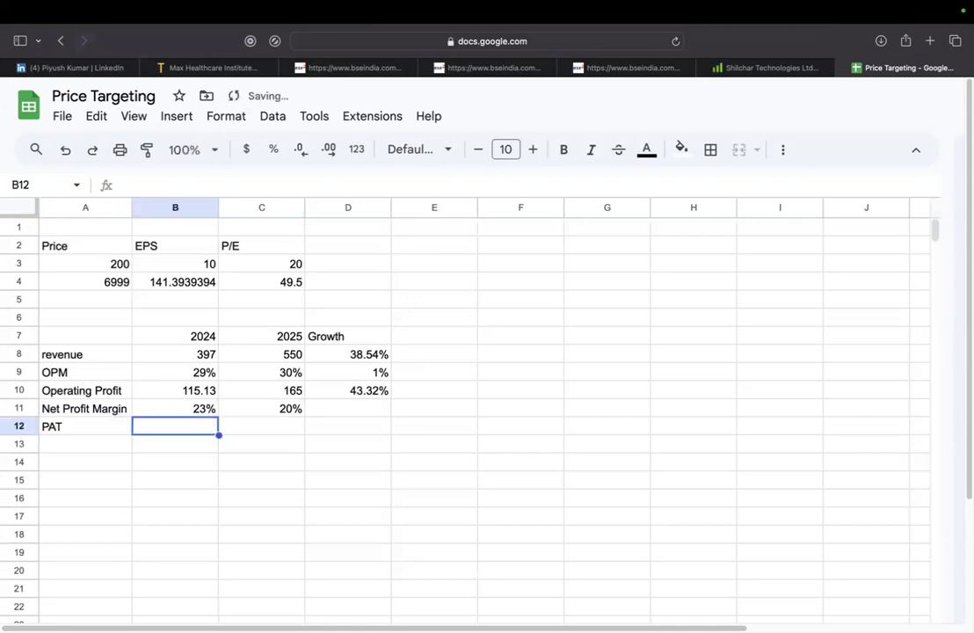
Calculate 2024 PAT in B12 with =B8*B11.
{"action": "type", "text": "="}
{"action": "key", "text": "Up"}
{"action": "key", "text": "Up"}
{"action": "key", "text": "Up"}
{"action": "key", "text": "Up"}
{"action": "type", "text": "*"}
{"action": "key", "text": "Up"}
{"action": "key", "text": "Return"}
{"action": "key", "text": "Up"}
{"action": "key", "text": "Right"}
Compare the calculated 2024 PAT with the Mar 2024 net profit in Screener's Profit & Loss table, and return to the sheet.
{"action": "left_click", "coordinate": [760, 68]}
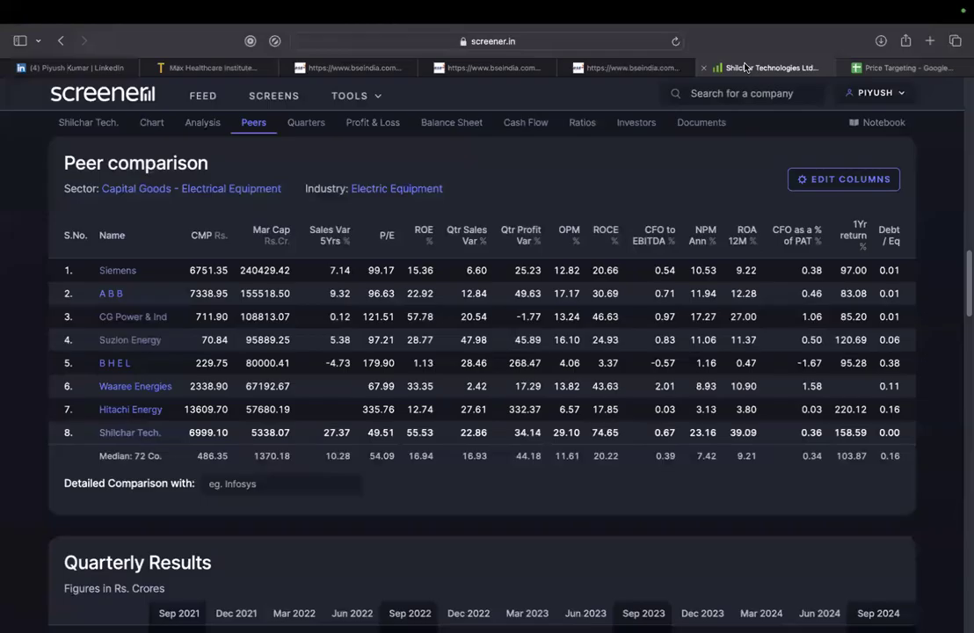
{"action": "left_click", "coordinate": [373, 122]}
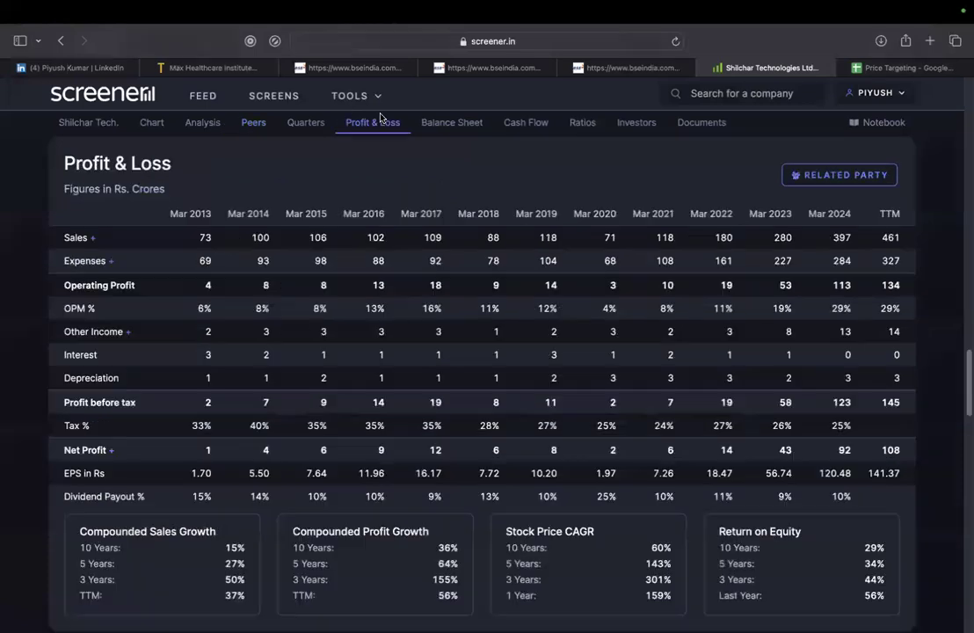
{"action": "left_click", "coordinate": [906, 68]}
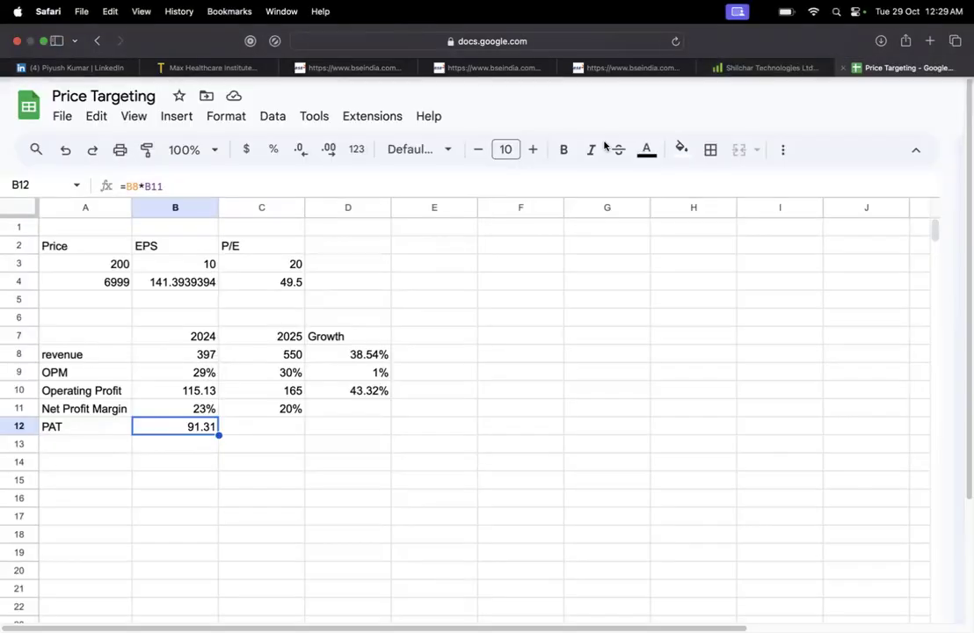
Calculate 2025 PAT in C12 with =C8*C11 and select the PAT row's cells A12:C12.
{"action": "key", "text": "Right"}
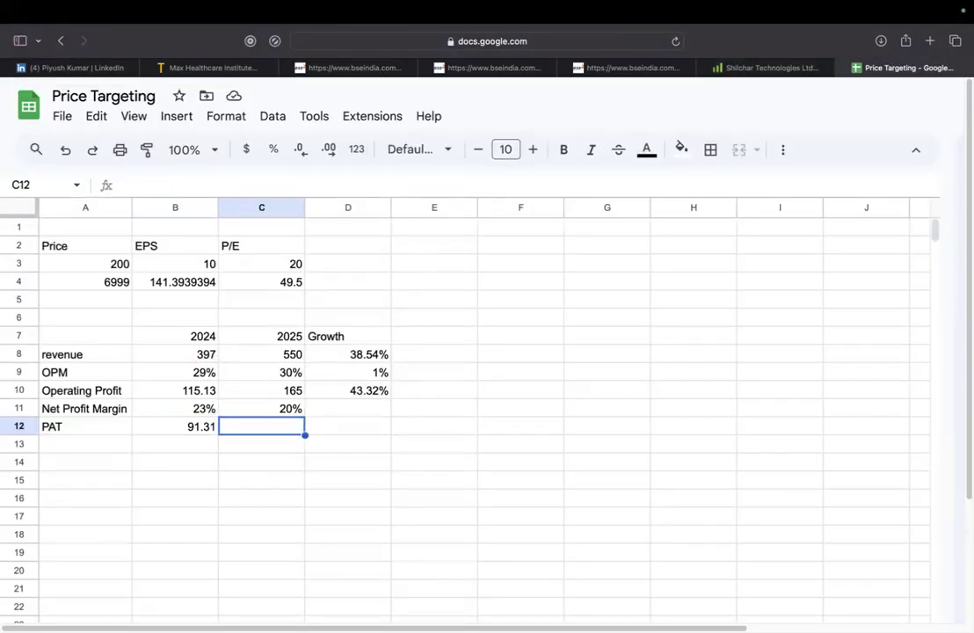
{"action": "type", "text": "="}
{"action": "key", "text": "Up"}
{"action": "key", "text": "Up"}
{"action": "key", "text": "Up"}
{"action": "key", "text": "Up"}
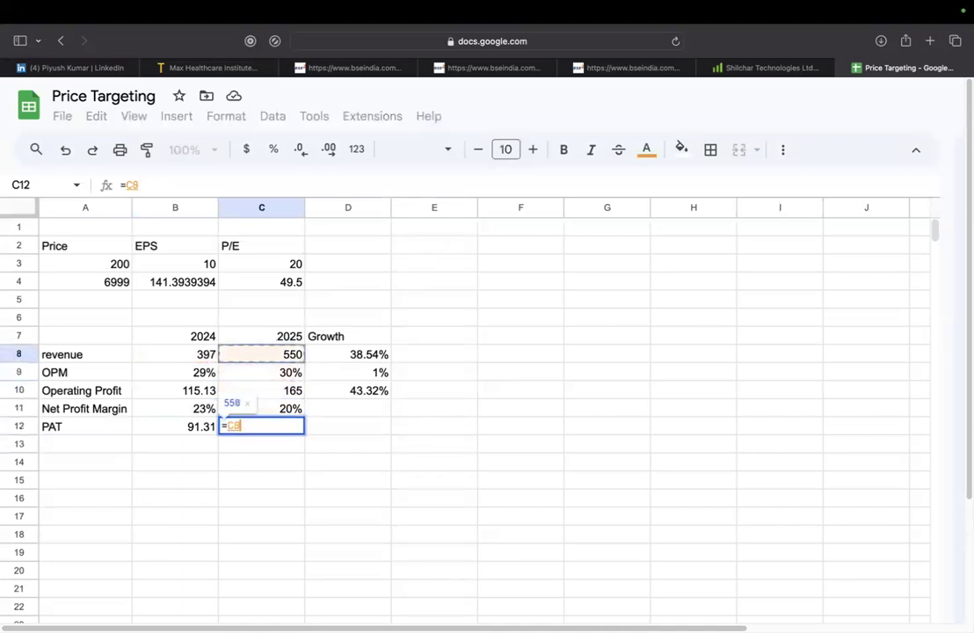
{"action": "type", "text": "*"}
{"action": "key", "text": "Up"}
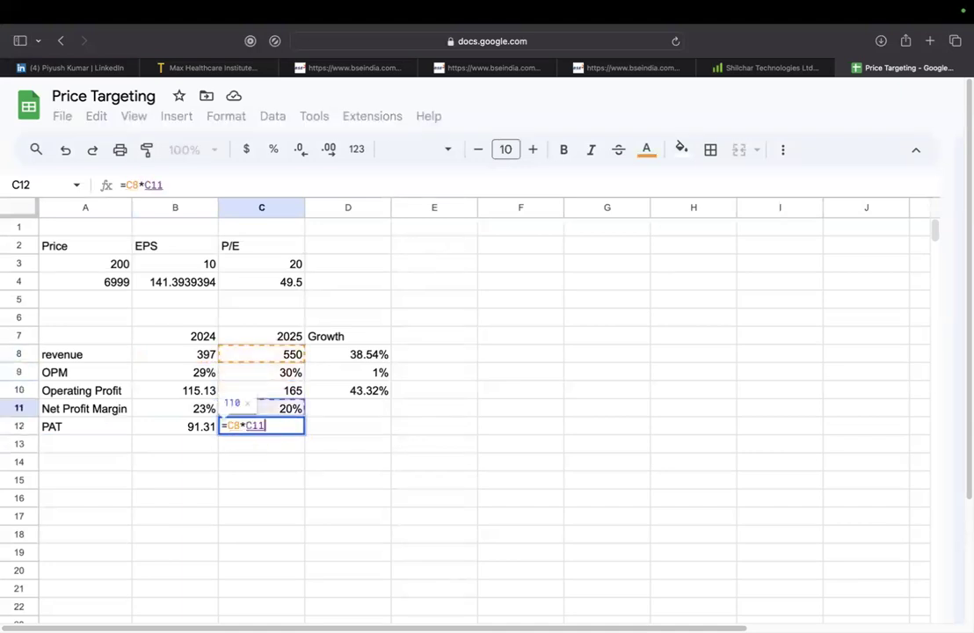
{"action": "key", "text": "Return"}
{"action": "key", "text": "Up"}
{"action": "key", "text": "Left"}
{"action": "key", "text": "Left"}
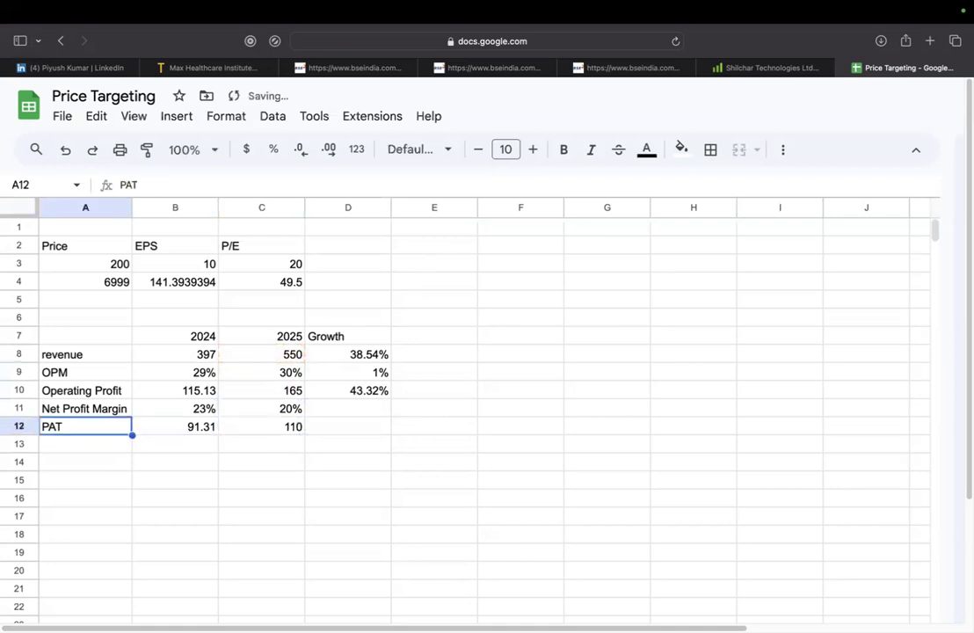
{"action": "key", "text": "shift+Right"}
{"action": "key", "text": "shift+Right"}
Calculate the change in net profit margin in D11 with =C11-B11.
{"action": "key", "text": "Right"}
{"action": "key", "text": "Right"}
{"action": "key", "text": "Right"}
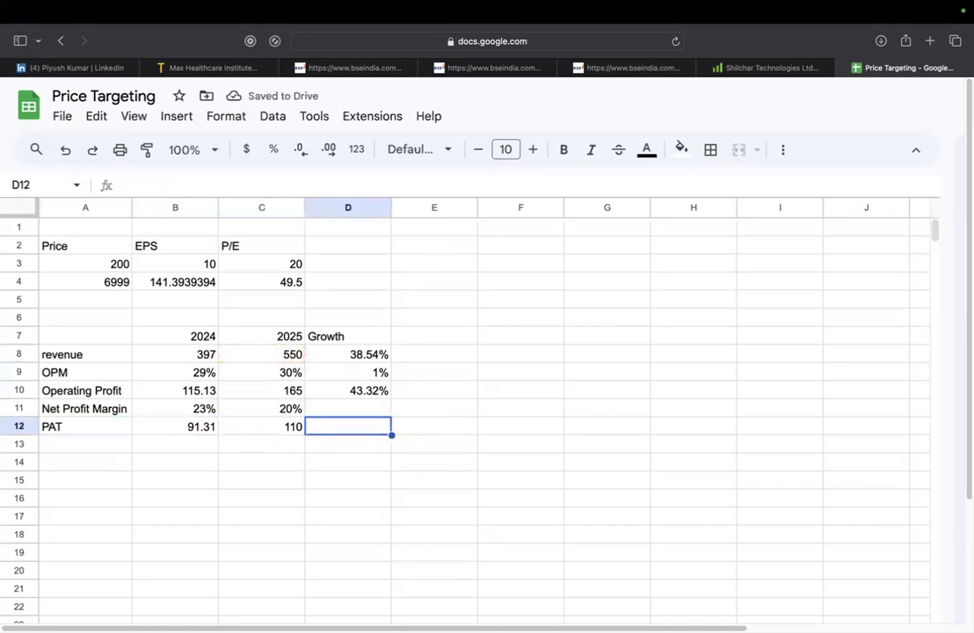
{"action": "key", "text": "Up"}
{"action": "type", "text": "="}
{"action": "key", "text": "Left"}
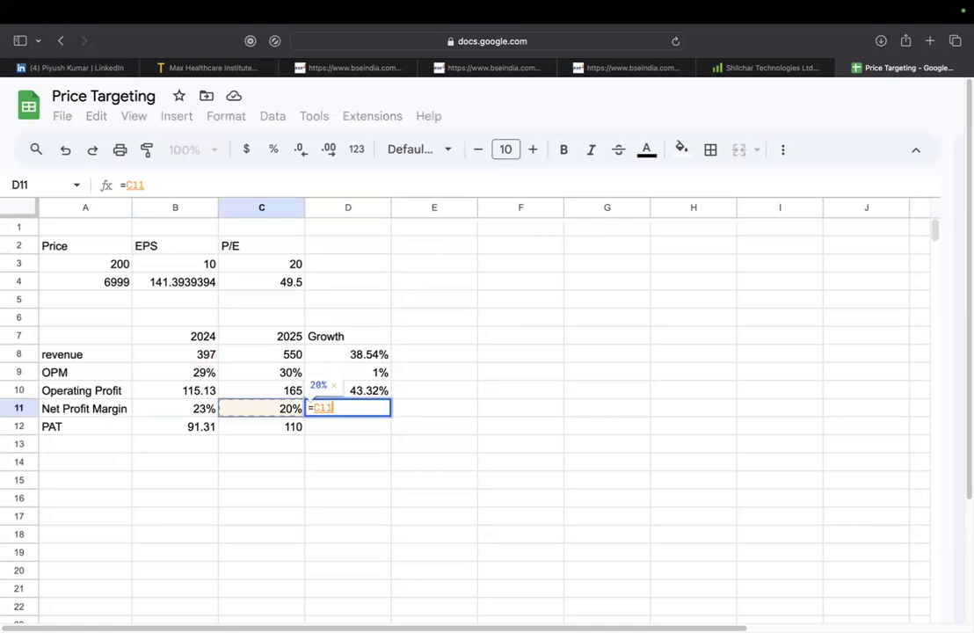
{"action": "type", "text": "-"}
{"action": "key", "text": "Left"}
{"action": "key", "text": "Left"}
{"action": "key", "text": "Return"}
{"action": "key", "text": "Up"}
Calculate PAT growth in D12 with =C12/B12-1 and format it as a percentage.
{"action": "key", "text": "Down"}
{"action": "type", "text": "="}
{"action": "key", "text": "Left"}
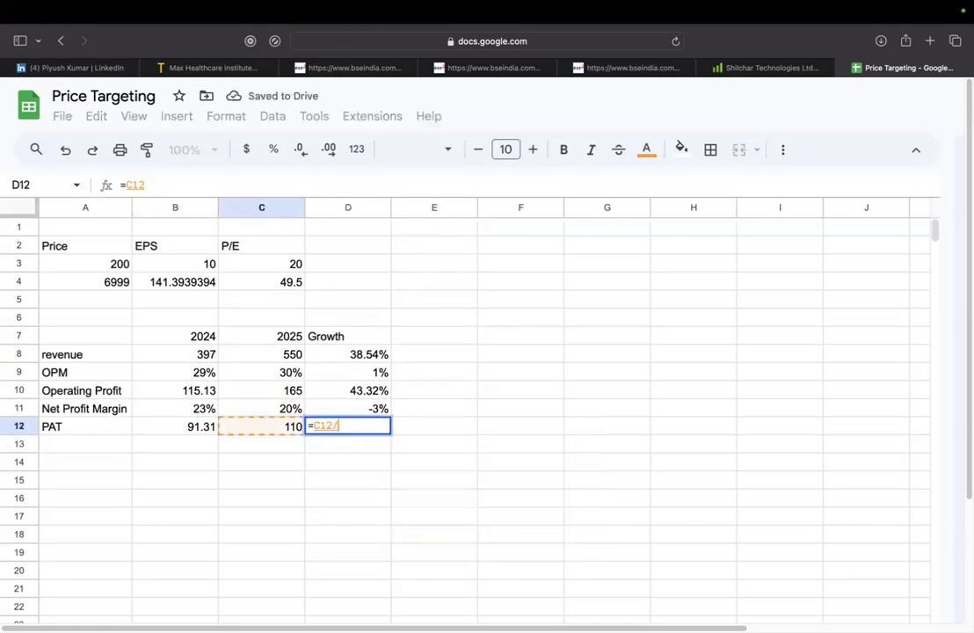
{"action": "type", "text": "/"}
{"action": "key", "text": "Left"}
{"action": "key", "text": "Left"}
{"action": "type", "text": "-1"}
{"action": "key", "text": "Return"}
{"action": "key", "text": "Up"}
{"action": "left_click", "coordinate": [274, 151]}
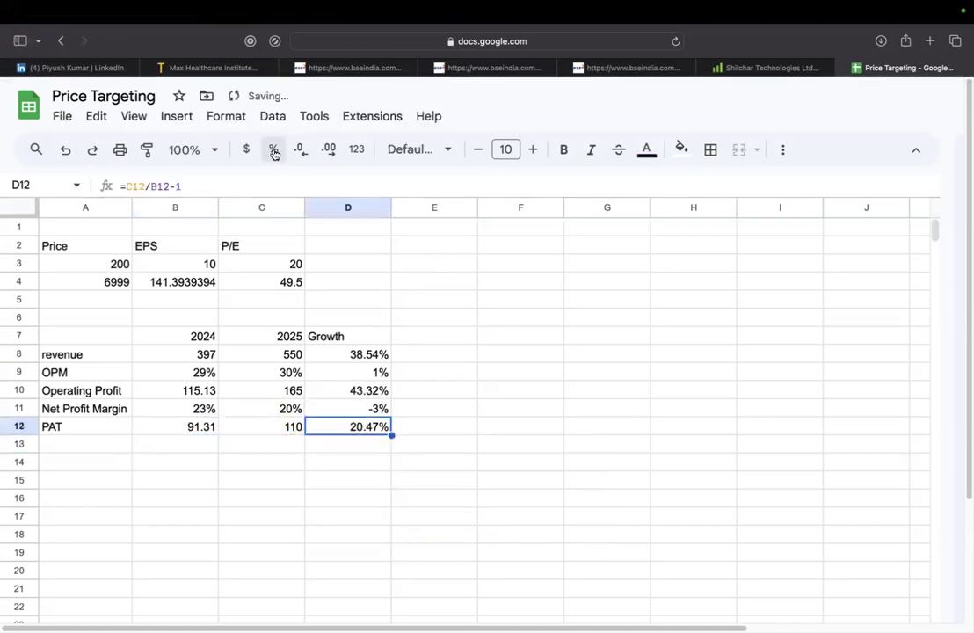
Add the row label EPS in A13, written in capitals.
{"action": "key", "text": "Down"}
{"action": "key", "text": "Left"}
{"action": "key", "text": "Left"}
{"action": "key", "text": "Left"}
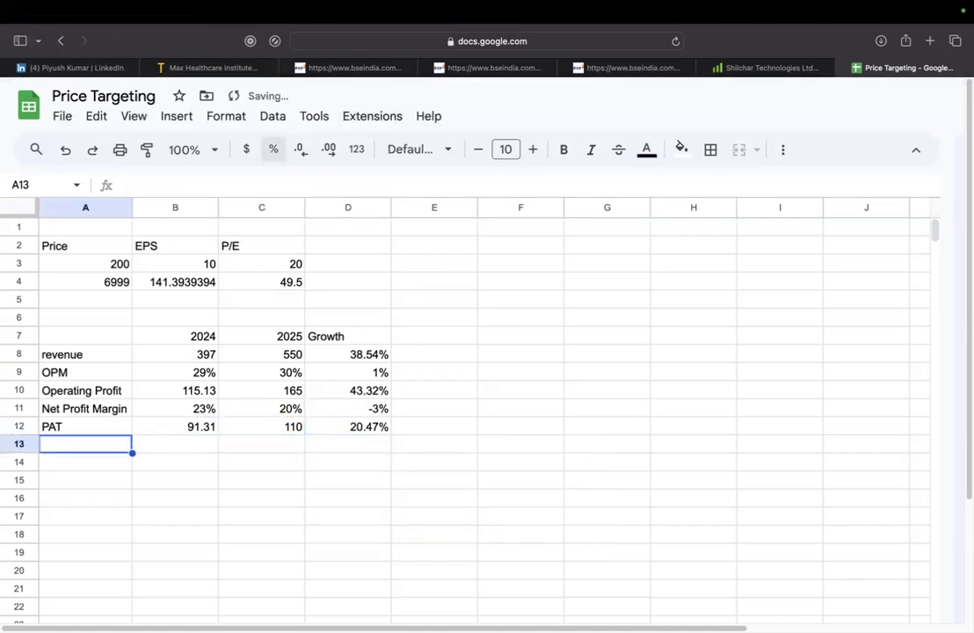
{"action": "type", "text": "eps"}
{"action": "key", "text": "BackSpace"}
{"action": "key", "text": "BackSpace"}
{"action": "key", "text": "BackSpace"}
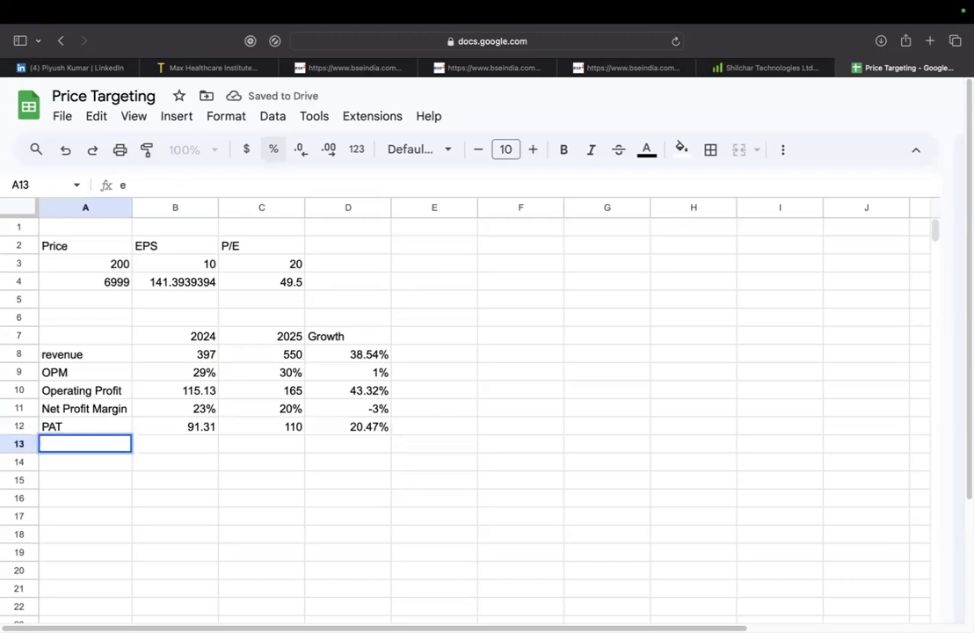
{"action": "type", "text": "EPS"}
{"action": "key", "text": "Return"}
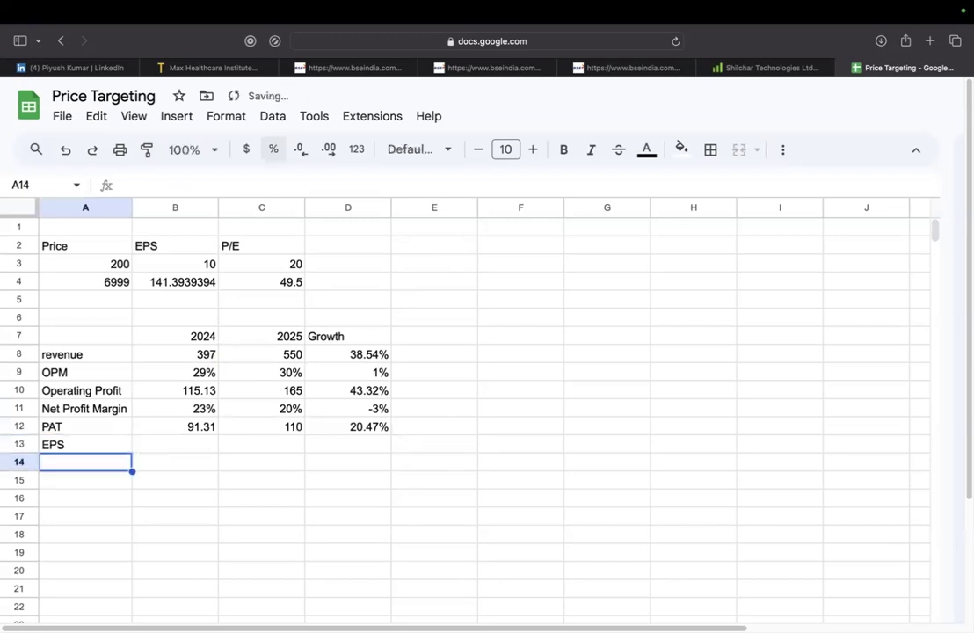
Add the row label O/S Shares in A14.
{"action": "type", "text": "O/S Sa"}
{"action": "key", "text": "BackSpace"}
{"action": "key", "text": "BackSpace"}
{"action": "type", "text": "hares"}
{"action": "key", "text": "Tab"}
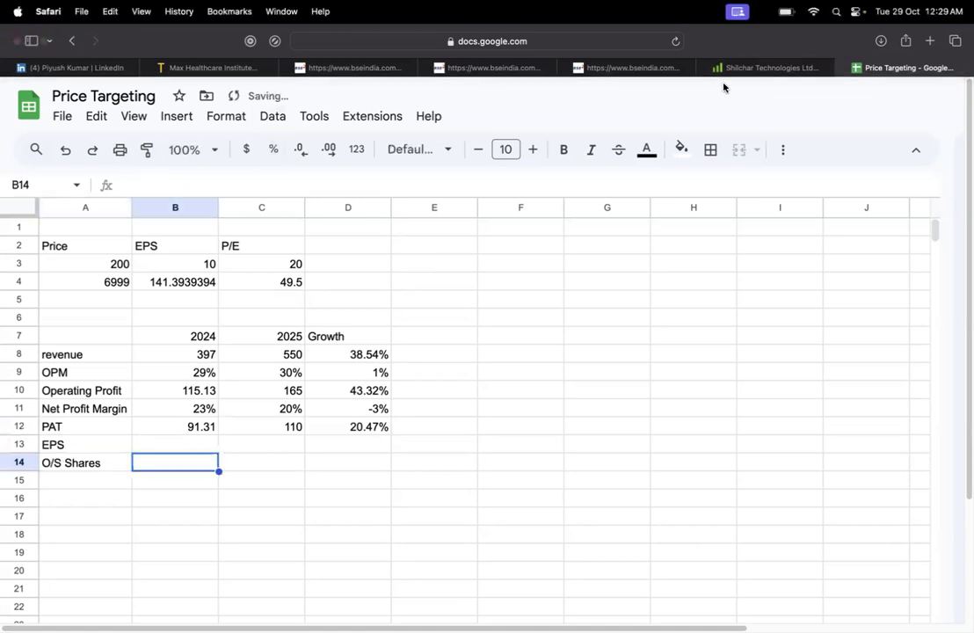
Look up the number of equity shares on Shilchar Technologies' Screener page and enter 0.76 in B14 of the Price Targeting sheet.
{"action": "left_click", "coordinate": [757, 67]}
{"action": "scroll", "coordinate": [299, 226], "scroll_direction": "up", "scroll_amount": 10}
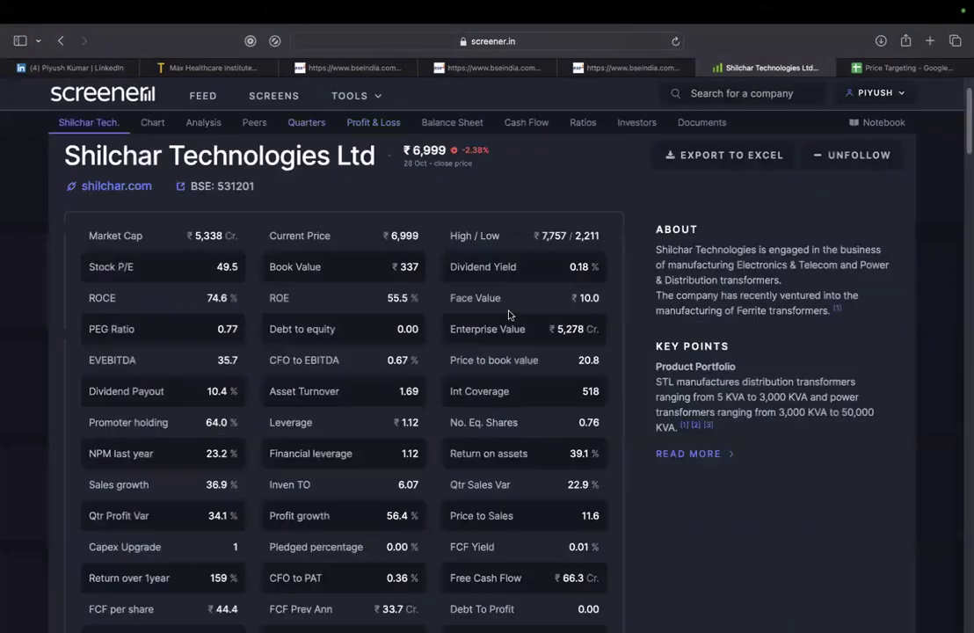
{"action": "left_click", "coordinate": [897, 68]}
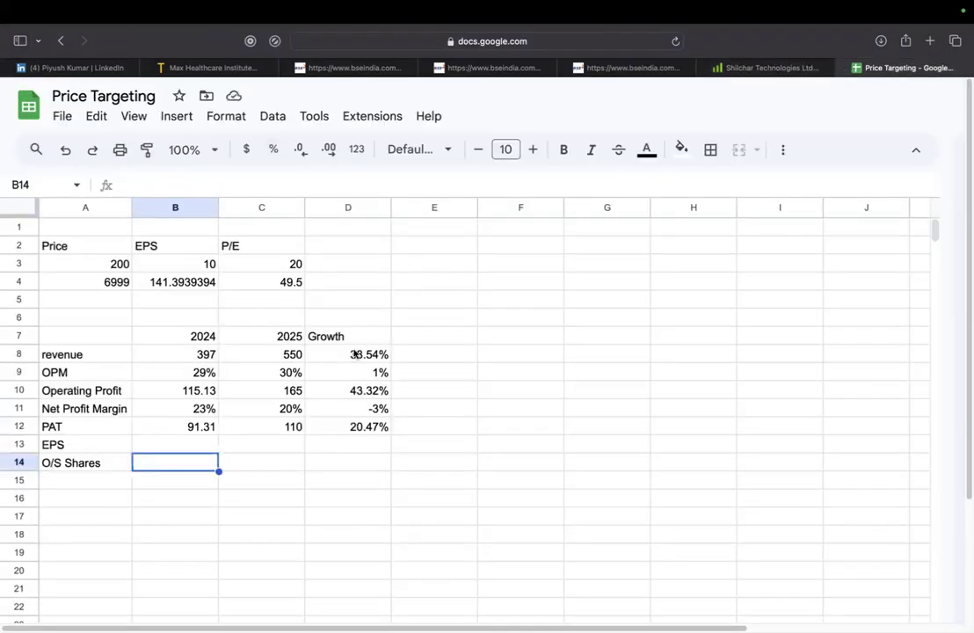
{"action": "type", "text": "0."}
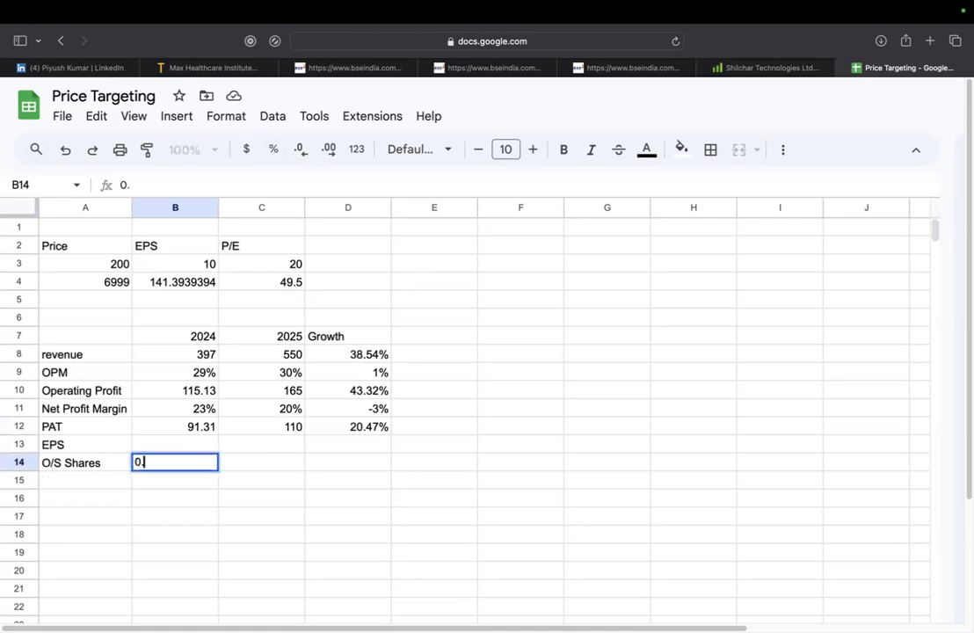
{"action": "key", "text": "BackSpace"}
{"action": "key", "text": "BackSpace"}
{"action": "type", "text": "0.76"}
{"action": "key", "text": "Return"}
Calculate the 2024 EPS in B13 with =B12/B14.
{"action": "key", "text": "Up"}
{"action": "key", "text": "Up"}
{"action": "key", "text": "Right"}
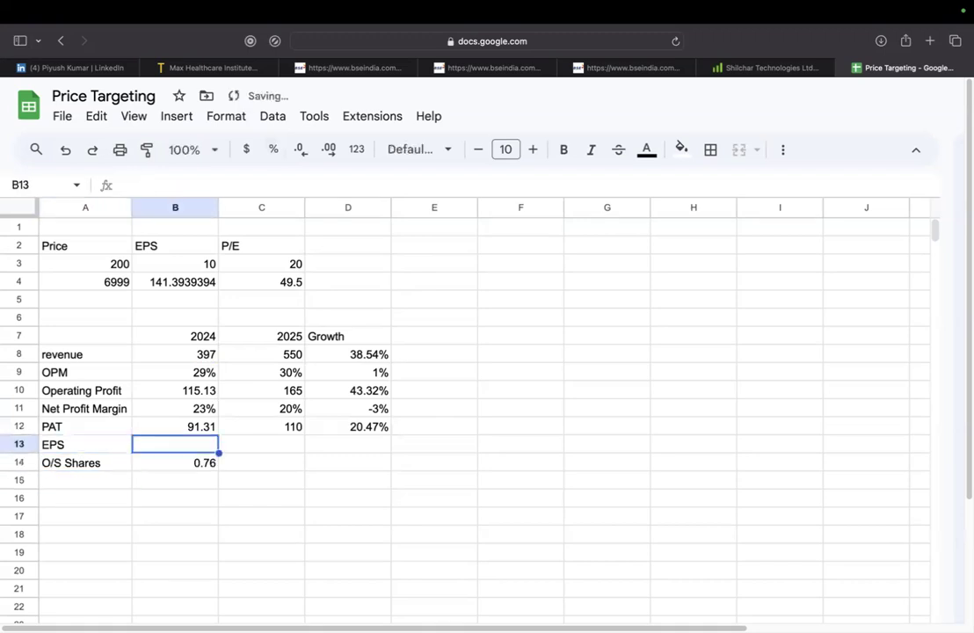
{"action": "type", "text": "="}
{"action": "key", "text": "Up"}
{"action": "type", "text": "/"}
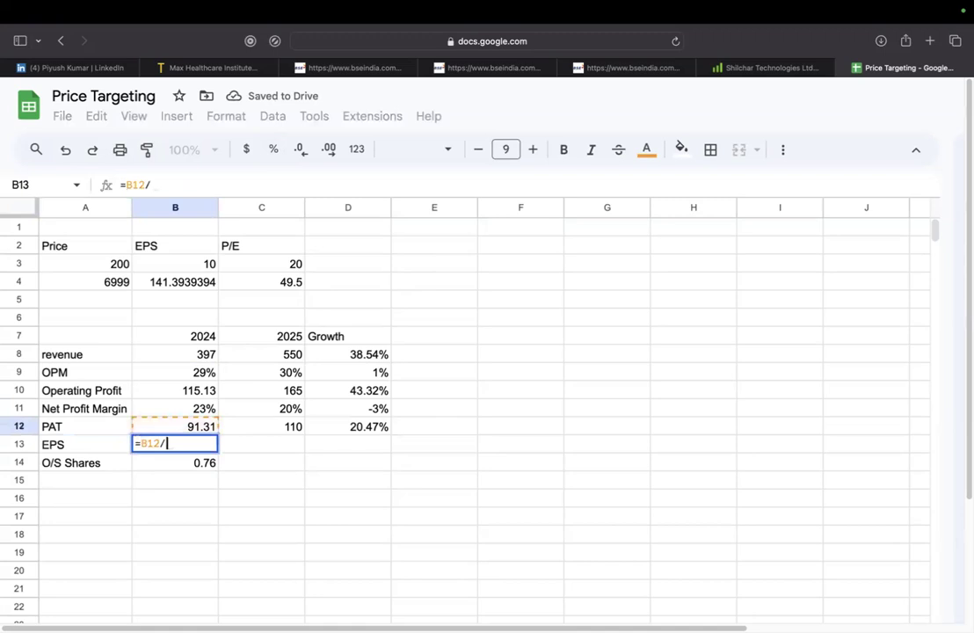
{"action": "key", "text": "Down"}
{"action": "key", "text": "Return"}
{"action": "key", "text": "Up"}
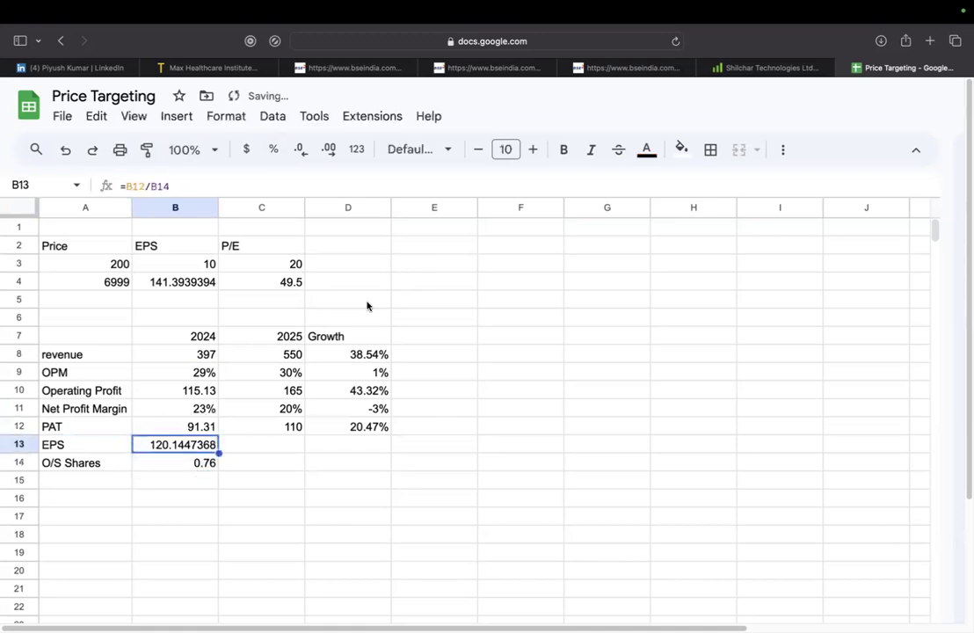
Check the Mar 2024 EPS in Screener's Profit & Loss table against the calculated EPS, and return to the sheet.
{"action": "left_click", "coordinate": [790, 70]}
{"action": "left_click", "coordinate": [392, 123]}
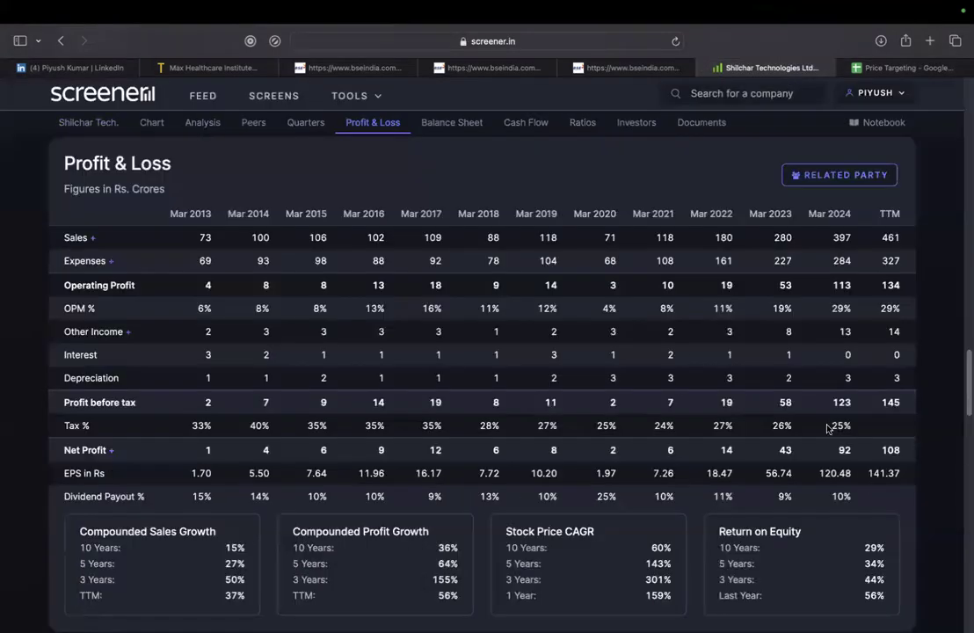
{"action": "key", "text": "ctrl+Tab"}
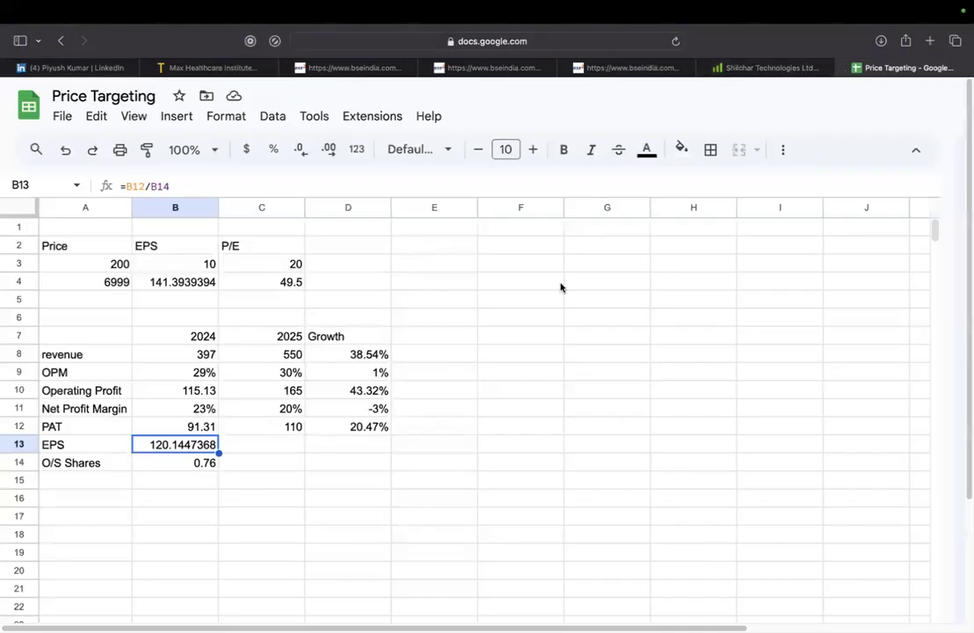
Make the shares reference in B13 absolute as =B12/$B$14 and copy the formula to C13 for 2025.
{"action": "left_click", "coordinate": [163, 186]}
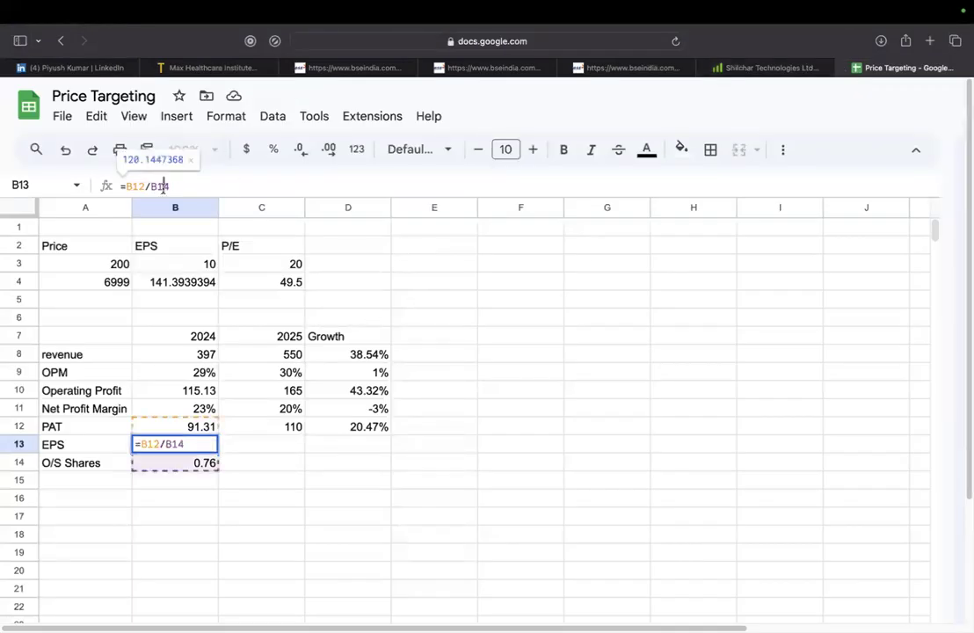
{"action": "key", "text": "F4"}
{"action": "key", "text": "Return"}
{"action": "key", "text": "Up"}
{"action": "key", "text": "ctrl+c"}
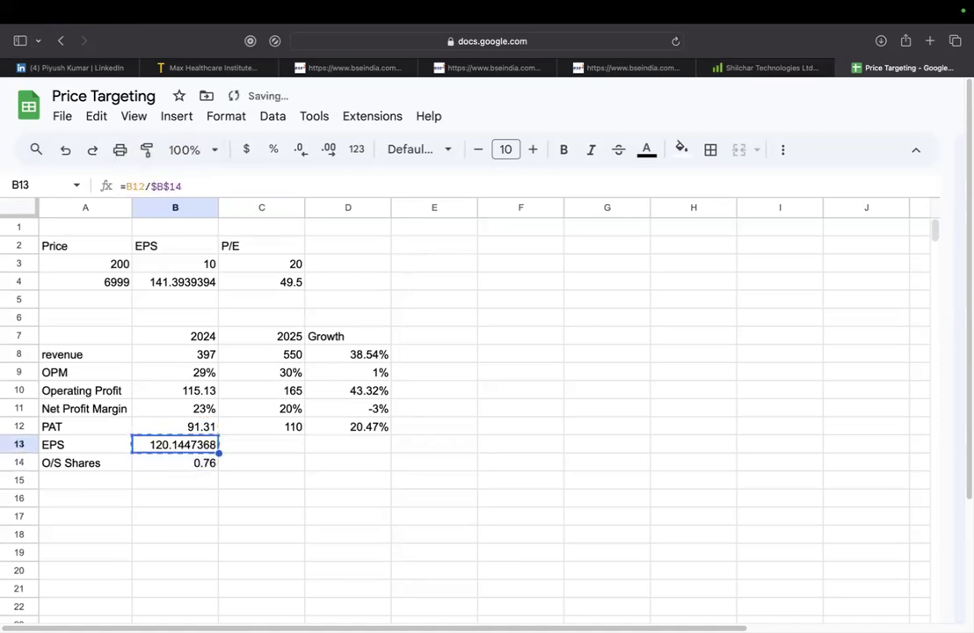
{"action": "key", "text": "shift+Right"}
{"action": "key", "text": "ctrl+v"}
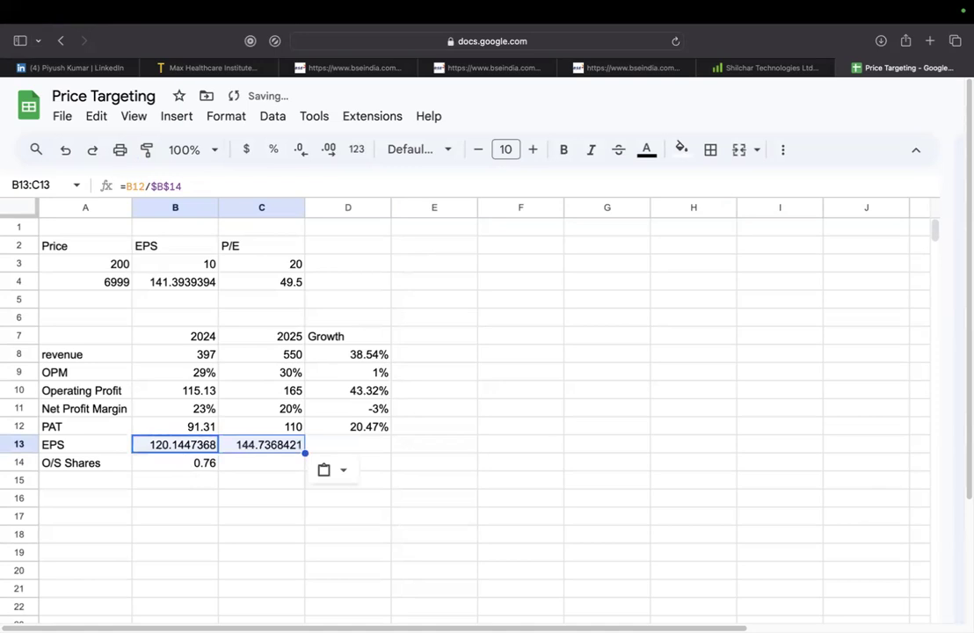
{"action": "key", "text": "ctrl+super+f"}
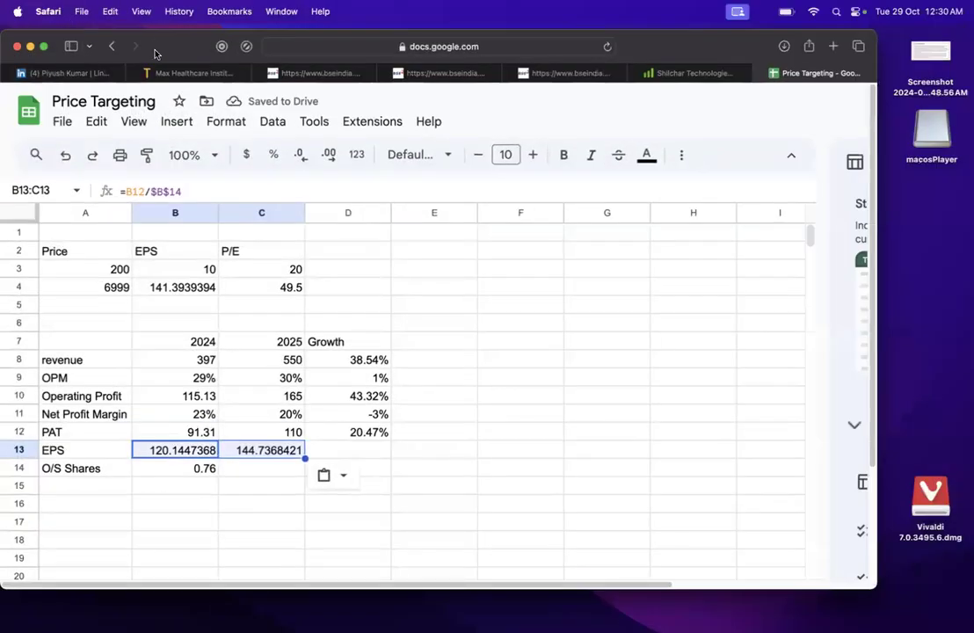
{"action": "left_click", "coordinate": [43, 46]}
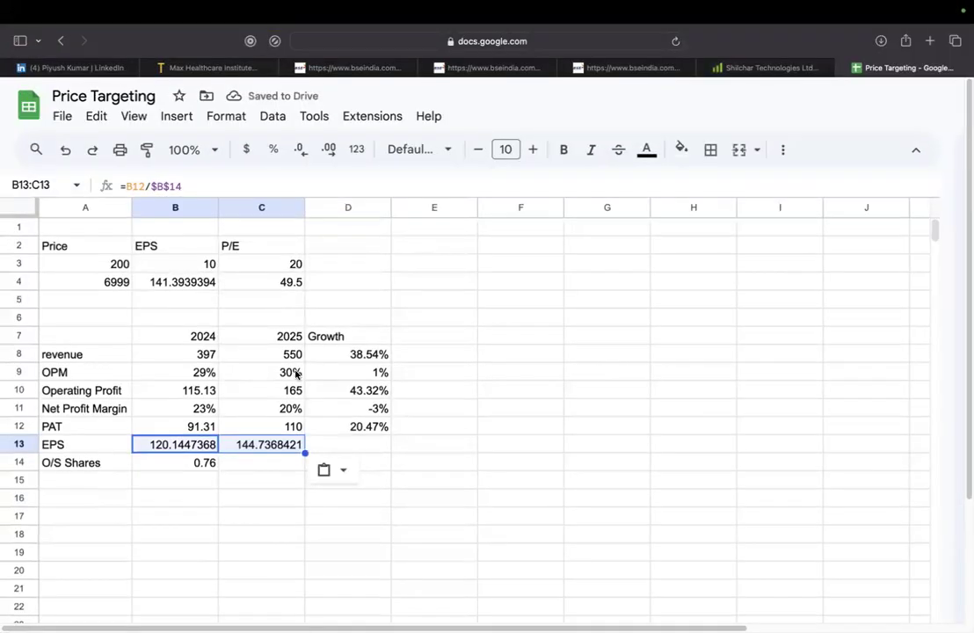
Calculate EPS growth in D13 with =C13/B13-1 and format it as a percentage.
{"action": "key", "text": "Right"}
{"action": "key", "text": "Right"}
{"action": "key", "text": "Down"}
{"action": "key", "text": "Up"}
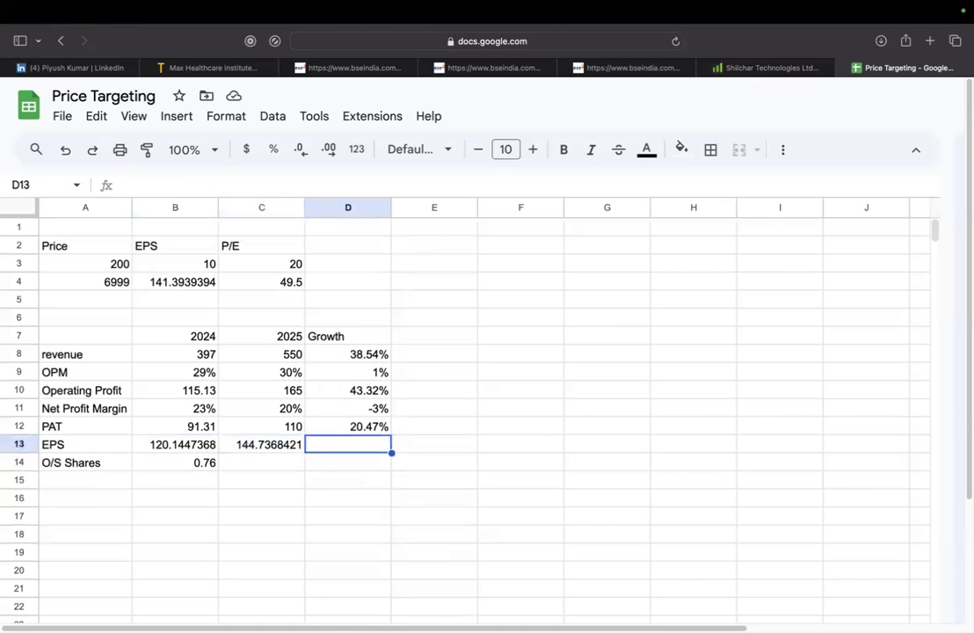
{"action": "type", "text": "=C13/"}
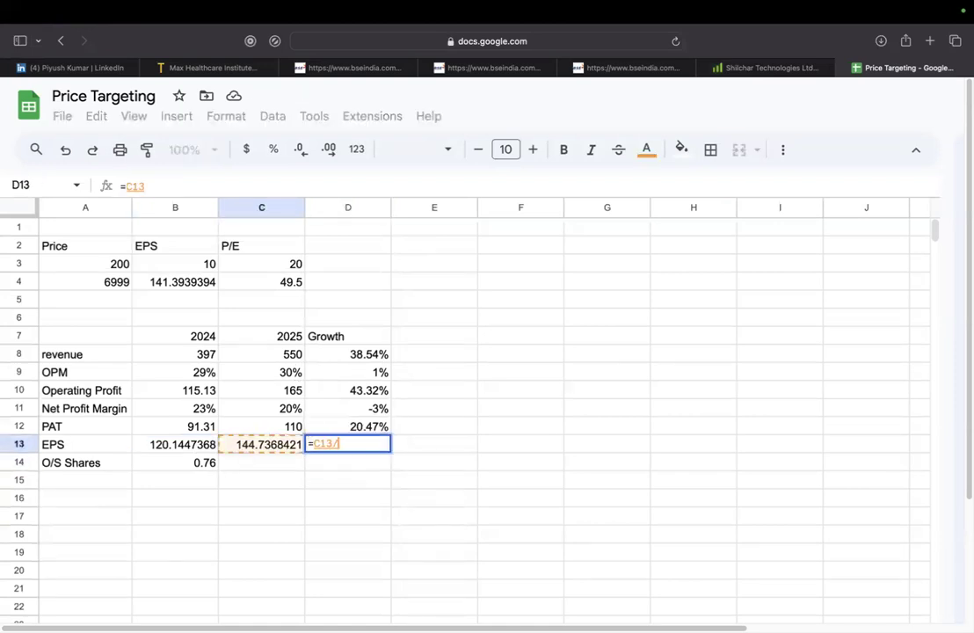
{"action": "type", "text": "B13-1"}
{"action": "key", "text": "Return"}
{"action": "key", "text": "Down"}
{"action": "key", "text": "Up"}
{"action": "key", "text": "Up"}
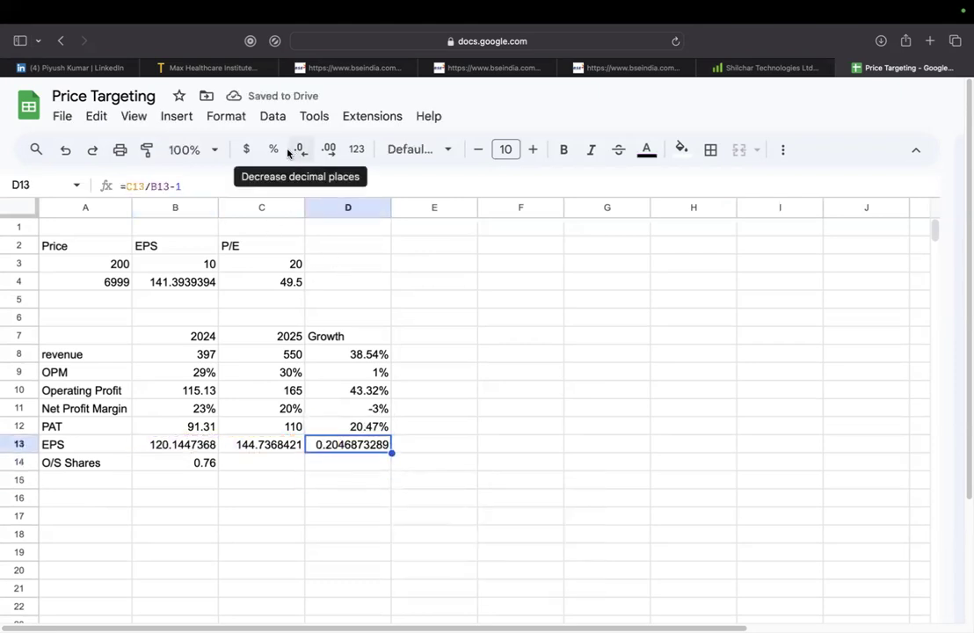
{"action": "left_click", "coordinate": [273, 150]}
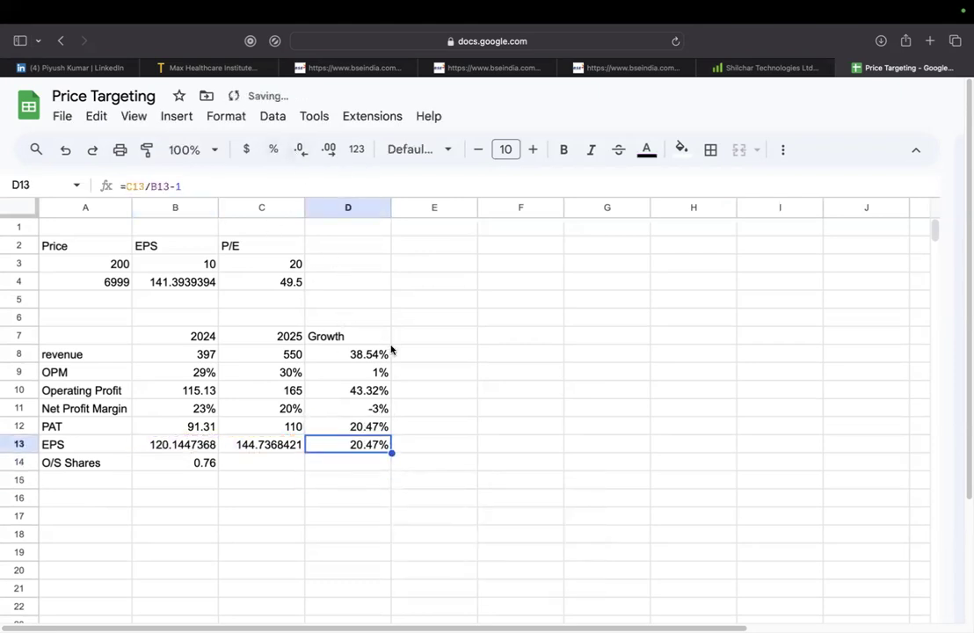
Reduce the EPS values in B13:C13 to two decimal places.
{"action": "key", "text": "Left"}
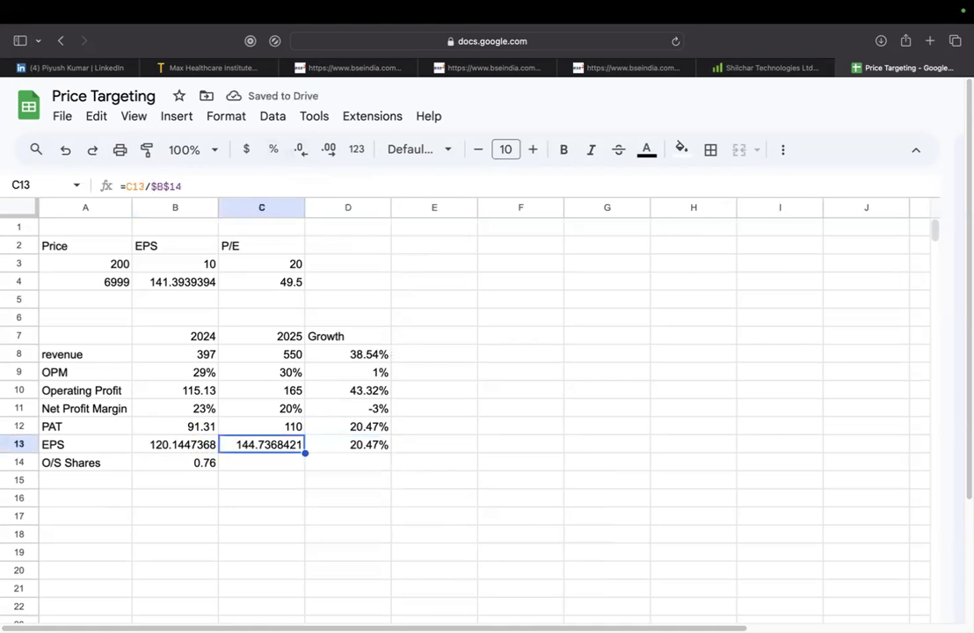
{"action": "key", "text": "Left"}
{"action": "key", "text": "shift+Right"}
{"action": "left_click", "coordinate": [329, 156]}
{"action": "left_click", "coordinate": [304, 150]}
{"action": "left_click", "coordinate": [304, 149]}
{"action": "left_click", "coordinate": [304, 150]}
{"action": "left_click", "coordinate": [304, 149]}
{"action": "left_click", "coordinate": [304, 150]}
{"action": "left_click", "coordinate": [304, 150]}
{"action": "key", "text": "Down"}
{"action": "key", "text": "Down"}
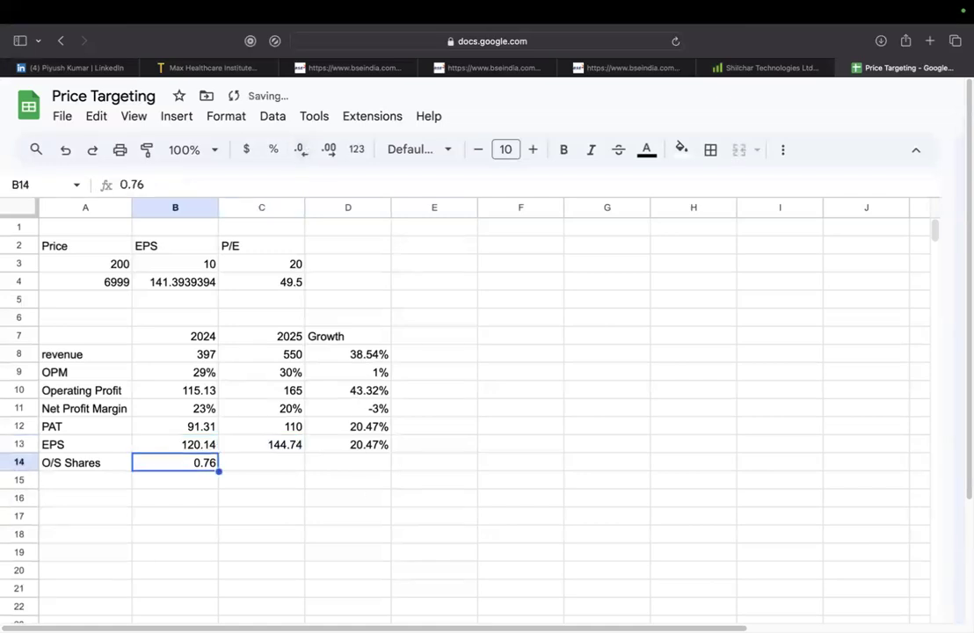
Capitalise the revenue row label in A8 as Revenue.
{"action": "left_click", "coordinate": [179, 354]}
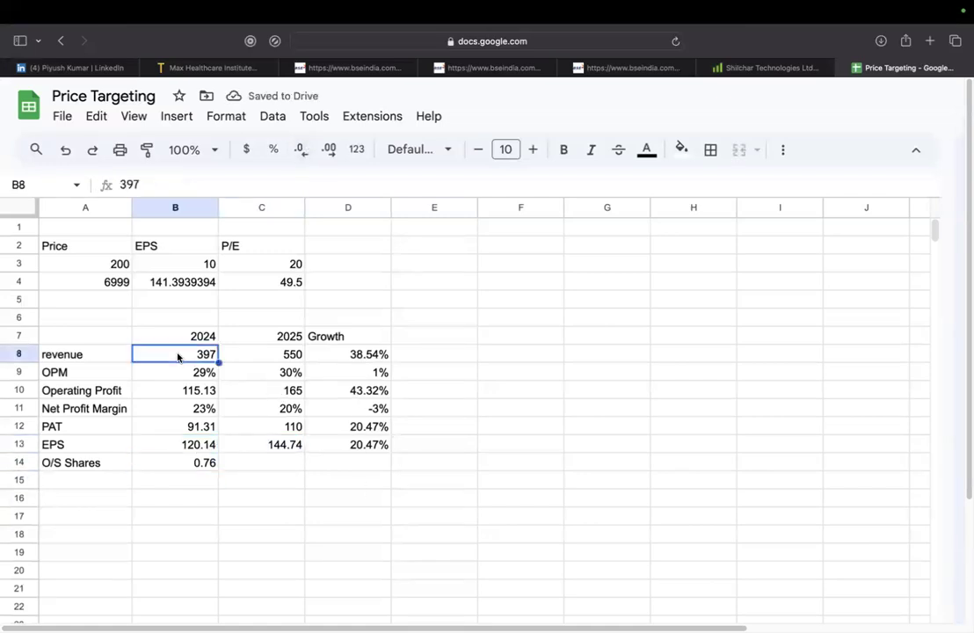
{"action": "key", "text": "Left"}
{"action": "type", "text": "Revenue"}
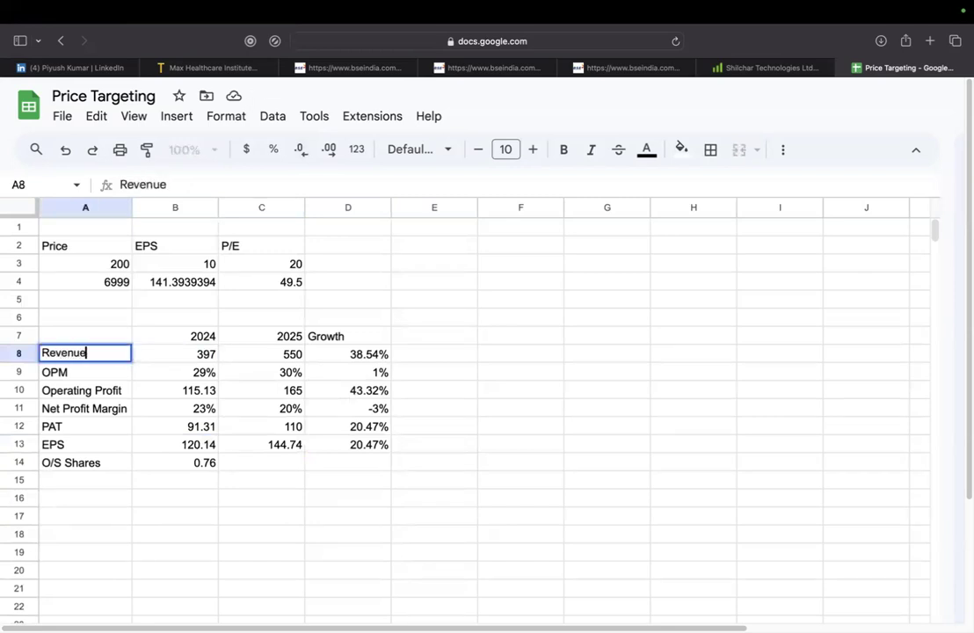
{"action": "key", "text": "Return"}
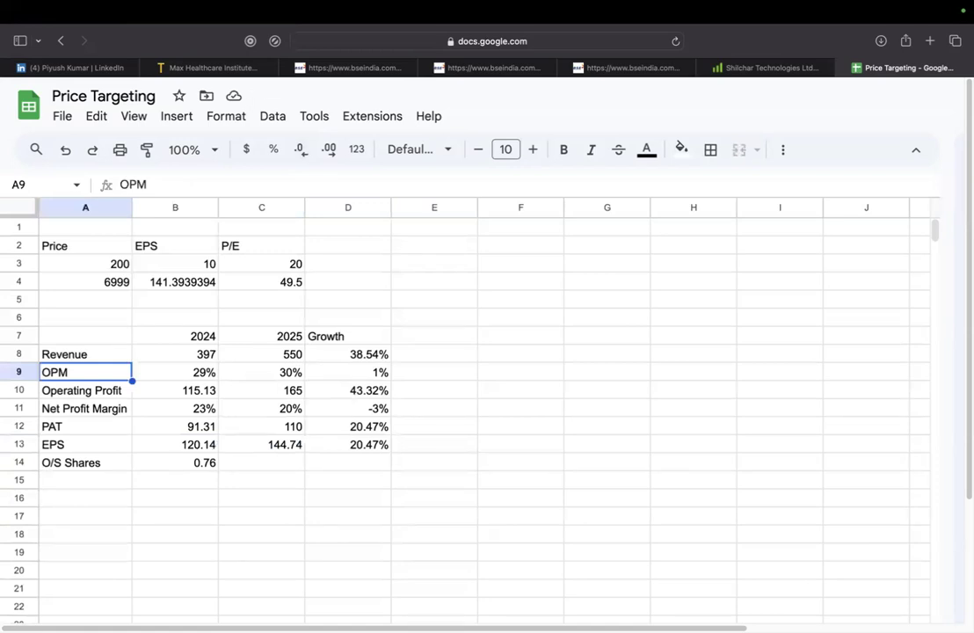
Review the 2024 and 2025 figures row by row, from Revenue through OPM, Operating Profit, Net Profit Margin and PAT to EPS.
{"action": "key", "text": "Up"}
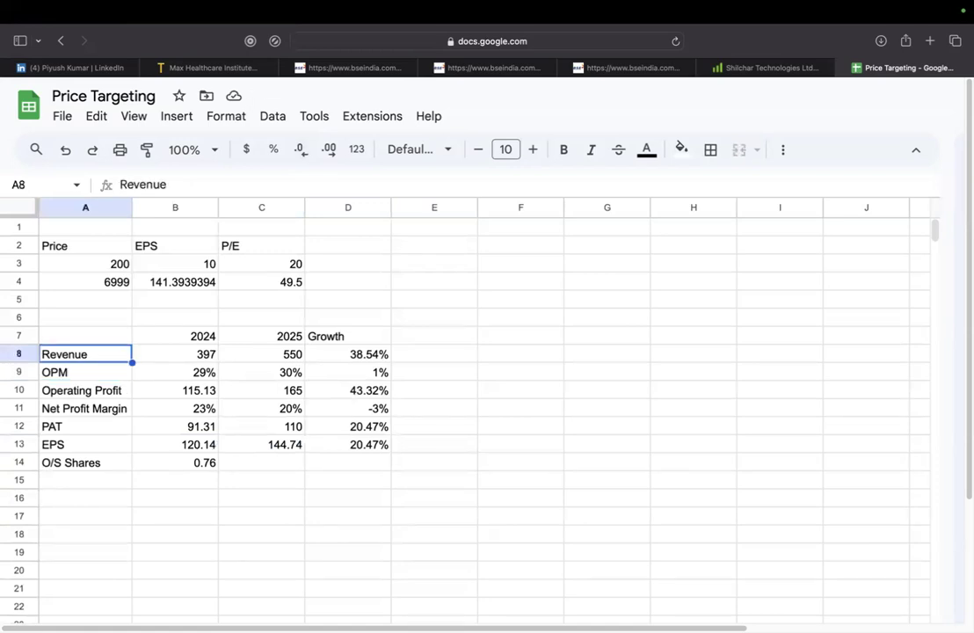
{"action": "key", "text": "shift+Right"}
{"action": "key", "text": "shift+Right"}
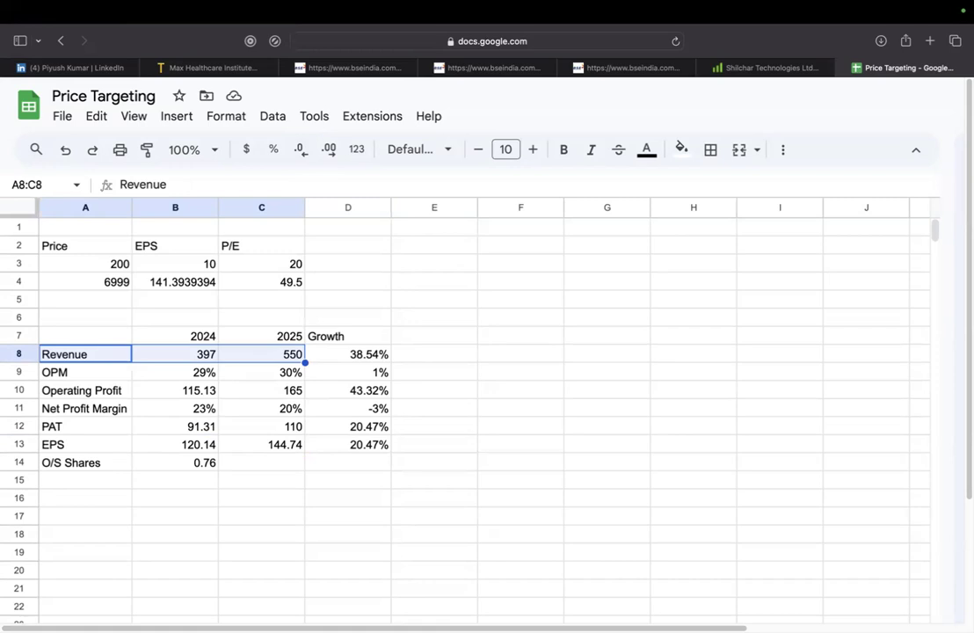
{"action": "left_click", "coordinate": [85, 372]}
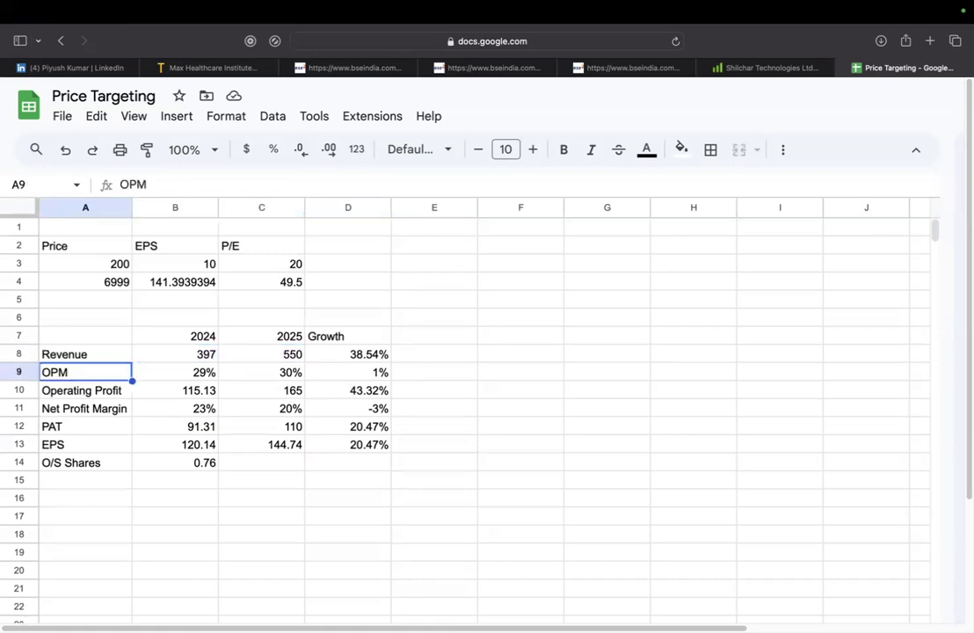
{"action": "key", "text": "shift+Right"}
{"action": "key", "text": "shift+Right"}
{"action": "key", "text": "shift+Right"}
{"action": "key", "text": "shift+Left"}
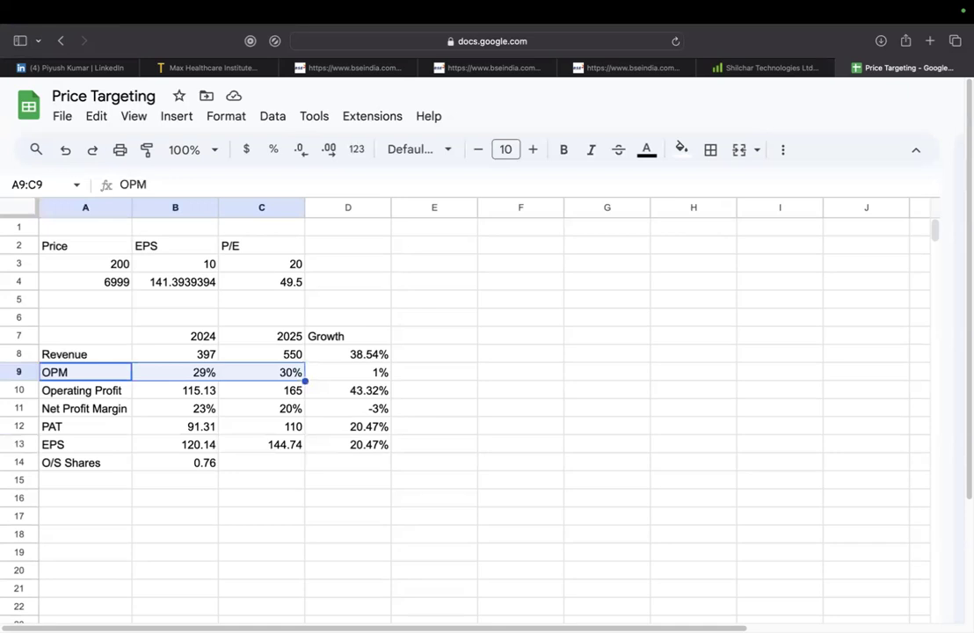
{"action": "key", "text": "Down"}
{"action": "key", "text": "Down"}
{"action": "key", "text": "Up"}
{"action": "key", "text": "shift+Right"}
{"action": "key", "text": "shift+Right"}
{"action": "key", "text": "Down"}
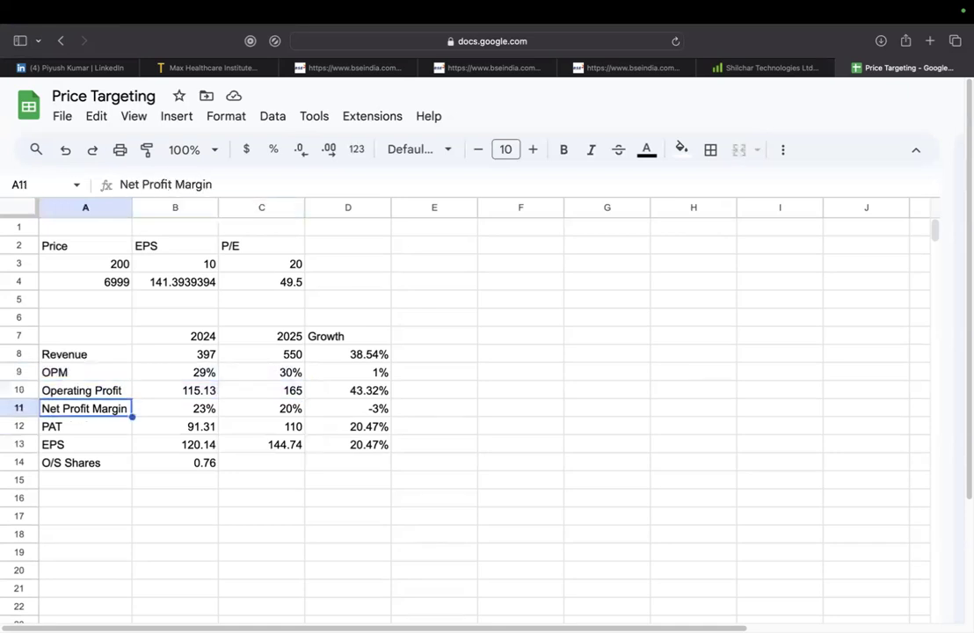
{"action": "key", "text": "shift+Right"}
{"action": "key", "text": "shift+Right"}
{"action": "key", "text": "shift+Right"}
{"action": "key", "text": "shift+Left"}
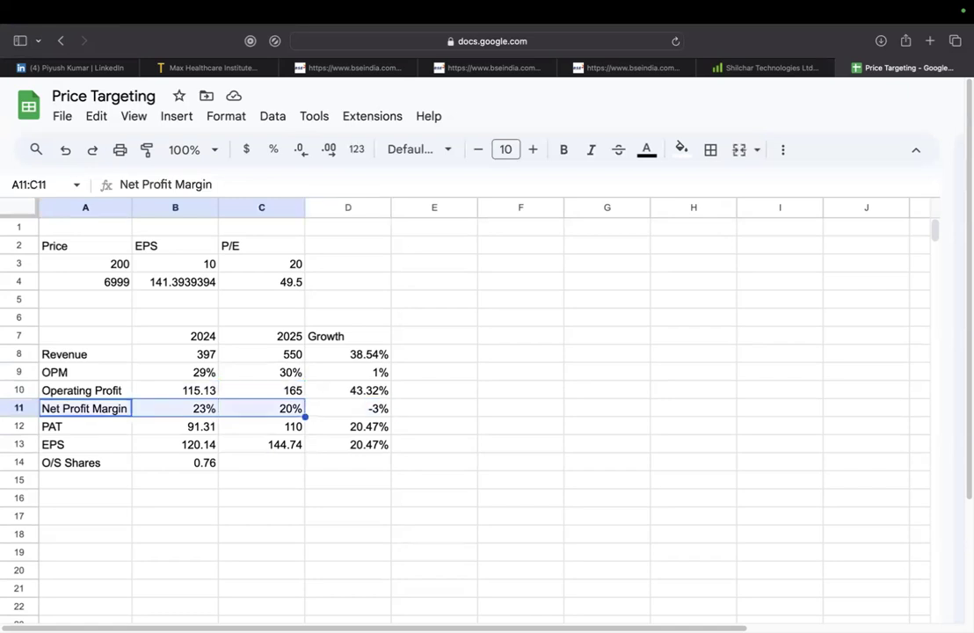
{"action": "key", "text": "shift+Right"}
{"action": "key", "text": "Down"}
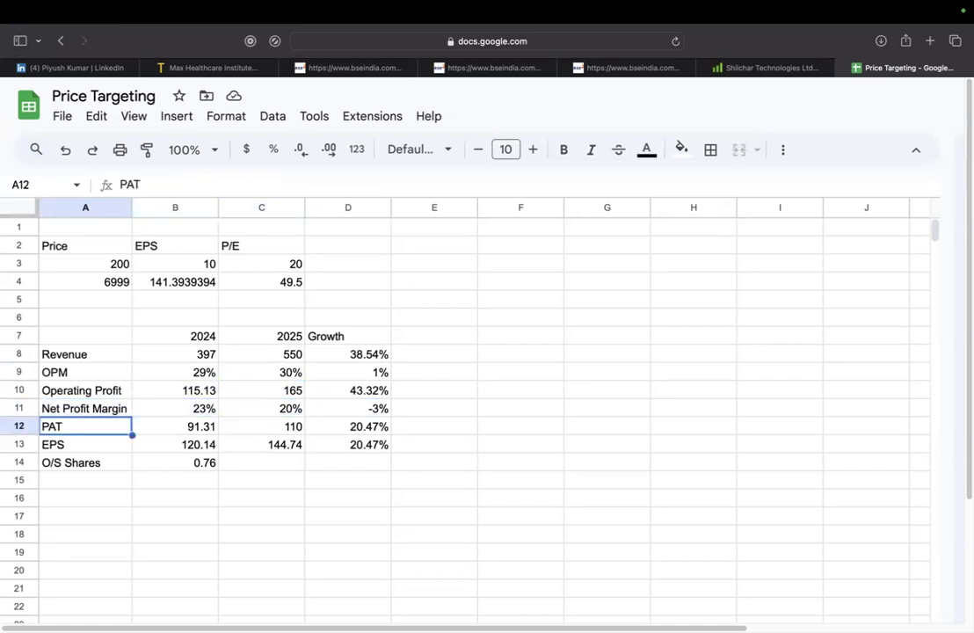
{"action": "key", "text": "shift+Right"}
{"action": "key", "text": "shift+Right"}
{"action": "key", "text": "Down"}
{"action": "key", "text": "shift+Right"}
{"action": "key", "text": "shift+Right"}
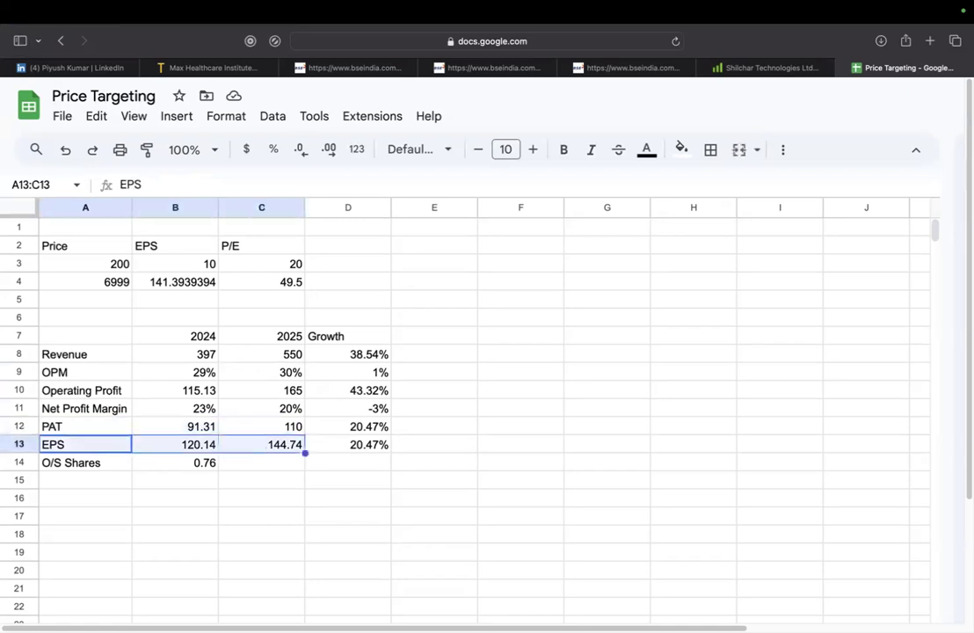
Add the section heading Targets in A16, below the projection table.
{"action": "key", "text": "Right"}
{"action": "key", "text": "Right"}
{"action": "key", "text": "Down"}
{"action": "key", "text": "Down"}
{"action": "key", "text": "Down"}
{"action": "key", "text": "Down"}
{"action": "key", "text": "Left"}
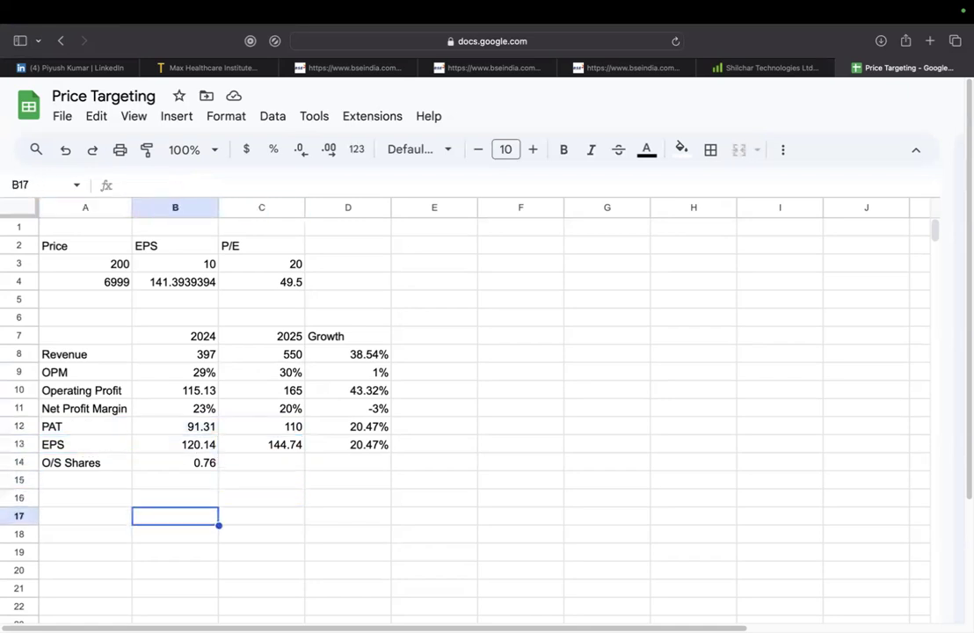
{"action": "key", "text": "Left"}
{"action": "key", "text": "Up"}
{"action": "type", "text": "Targets"}
{"action": "key", "text": "Return"}
Add the row label EPS in A17, under the Targets heading.
{"action": "key", "text": "Down"}
{"action": "key", "text": "Down"}
{"action": "key", "text": "Up"}
{"action": "key", "text": "Up"}
{"action": "key", "text": "Down"}
{"action": "key", "text": "Down"}
{"action": "key", "text": "Up"}
{"action": "key", "text": "Up"}
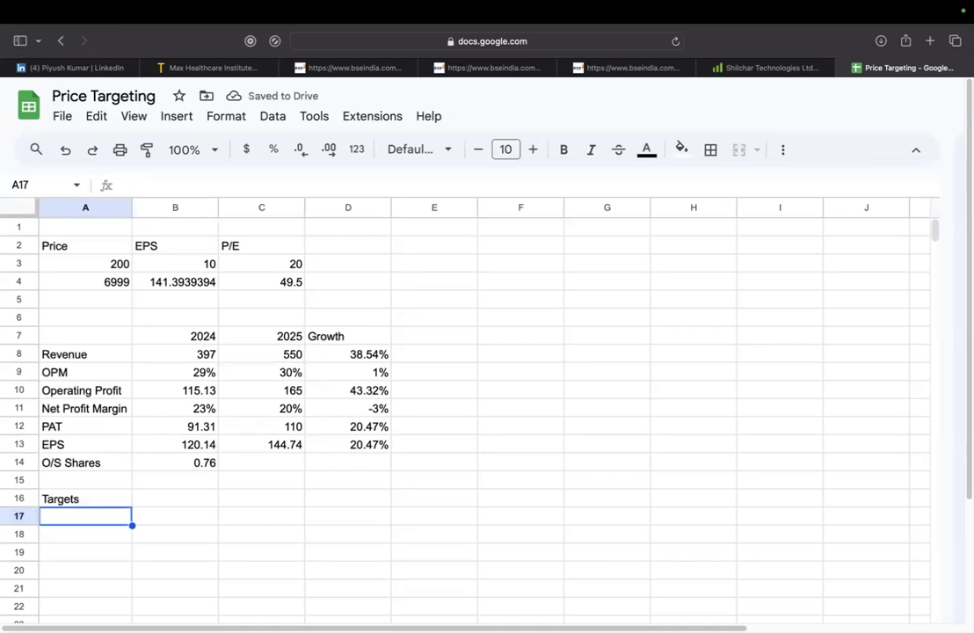
{"action": "type", "text": "EPS"}
{"action": "key", "text": "Return"}
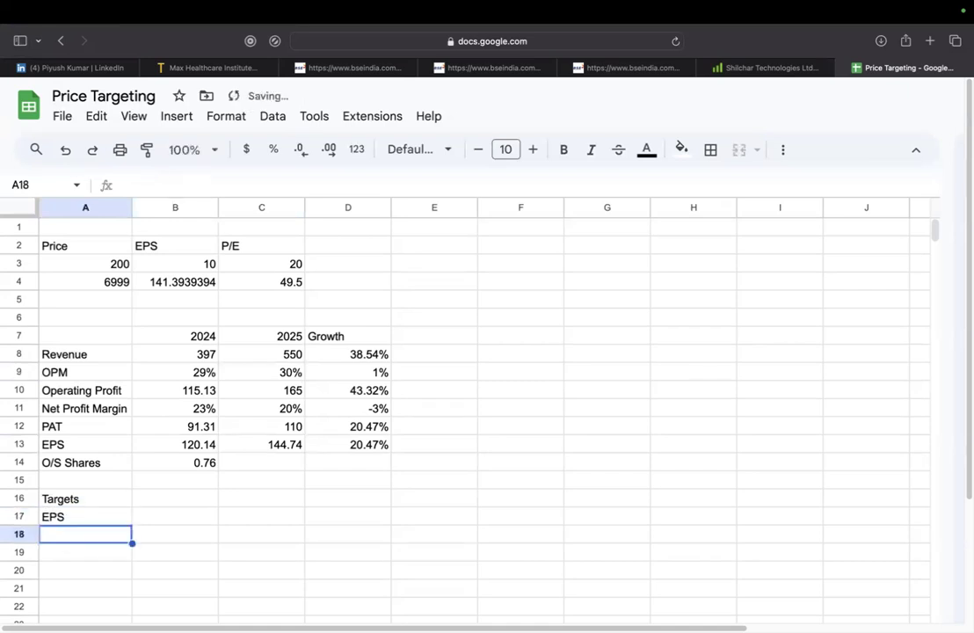
Make the Targets heading in A16 bold.
{"action": "key", "text": "Up"}
{"action": "key", "text": "Up"}
{"action": "key", "text": "ctrl+b"}
{"action": "key", "text": "Down"}
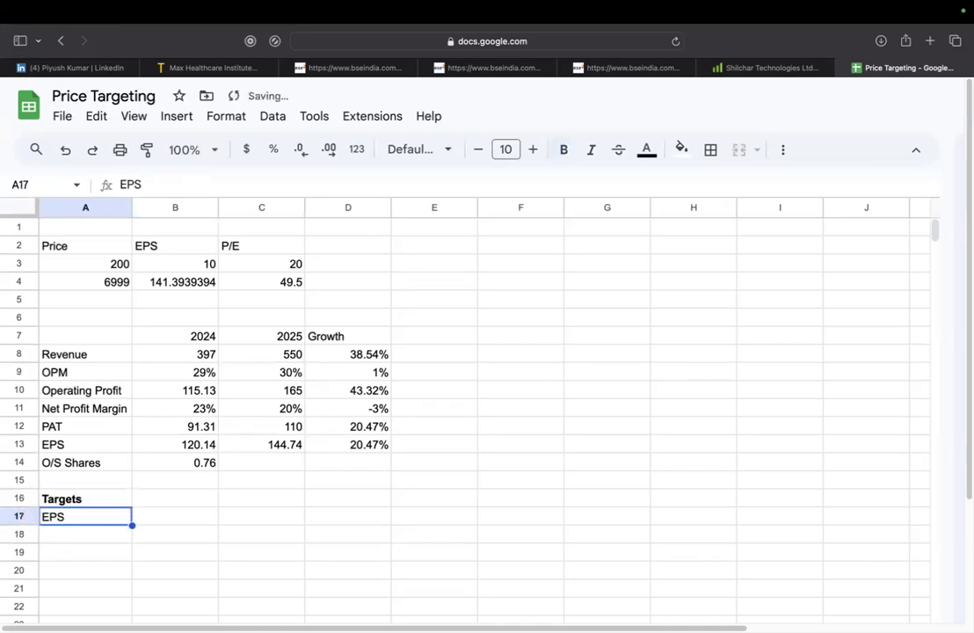
Add the row label P/E in A18, below the EPS label.
{"action": "key", "text": "Down"}
{"action": "type", "text": "p"}
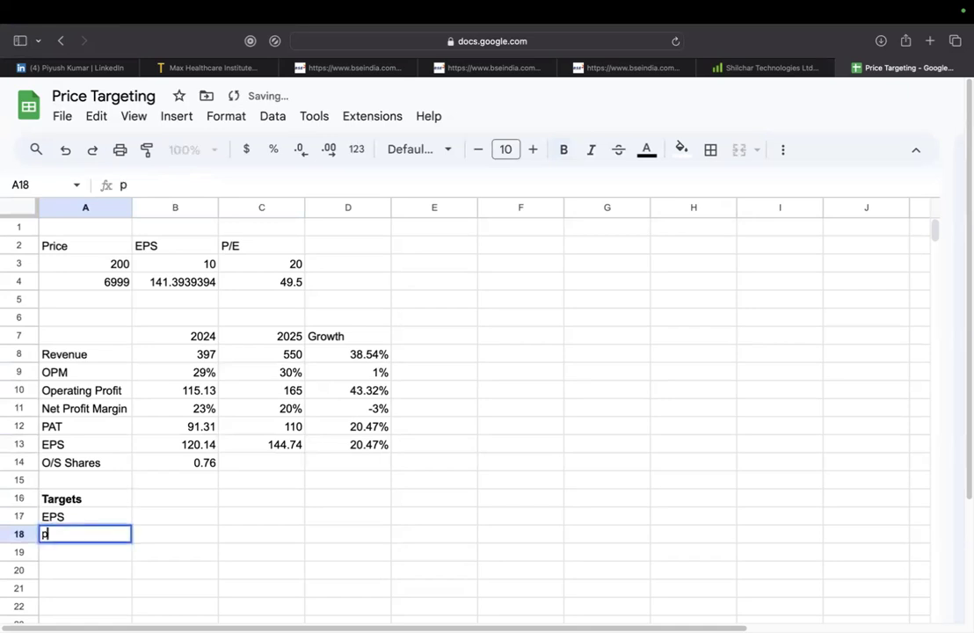
{"action": "key", "text": "BackSpace"}
{"action": "type", "text": "P/E"}
Enter a P/E of 49.5 for the first target column in B18.
{"action": "key", "text": "Up"}
{"action": "key", "text": "Right"}
{"action": "key", "text": "Right"}
{"action": "key", "text": "Up"}
{"action": "key", "text": "Left"}
{"action": "key", "text": "Down"}
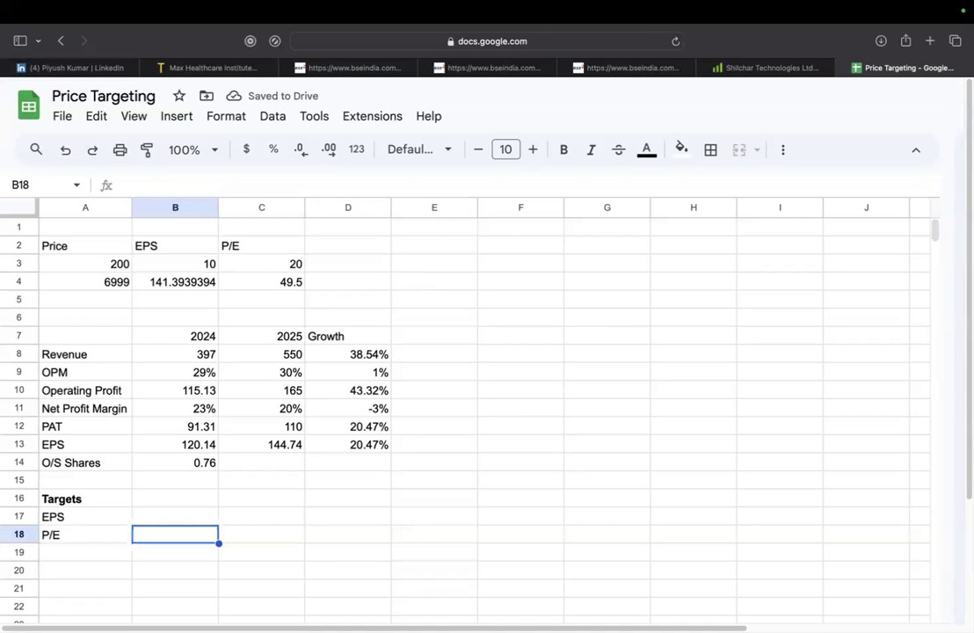
{"action": "type", "text": "49.5"}
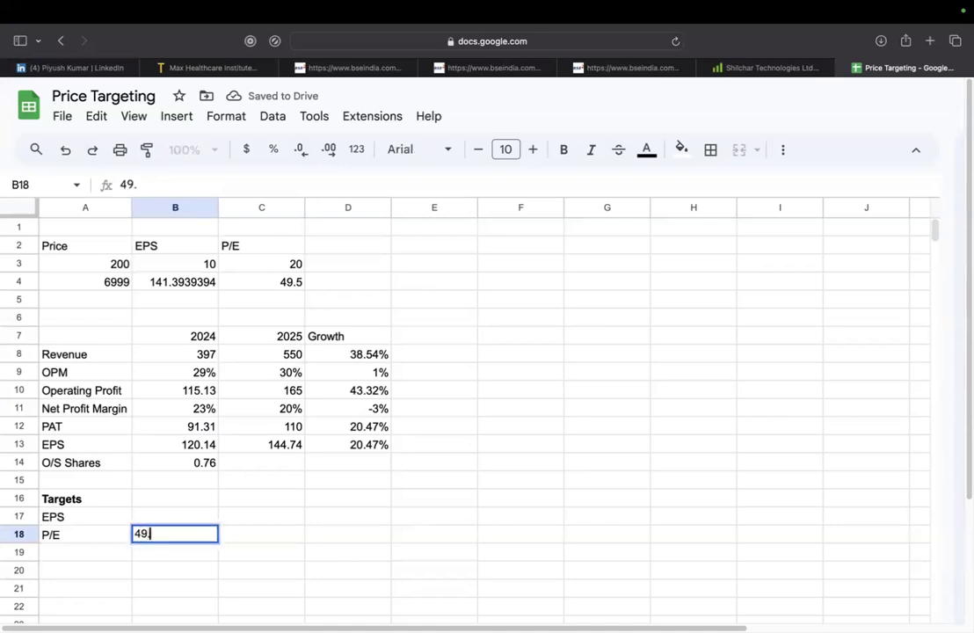
{"action": "key", "text": "Return"}
{"action": "key", "text": "Up"}
{"action": "key", "text": "Right"}
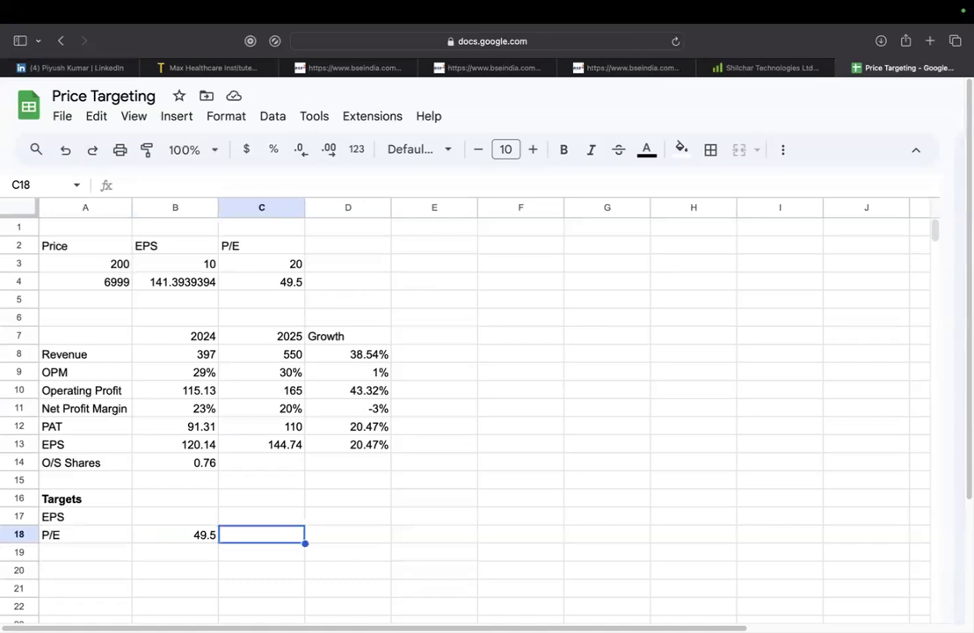
Switch to the Shilchar Technologies page on Screener and examine the median P/E in the peer comparison.
{"action": "left_click", "coordinate": [795, 67]}
{"action": "left_click", "coordinate": [254, 122]}
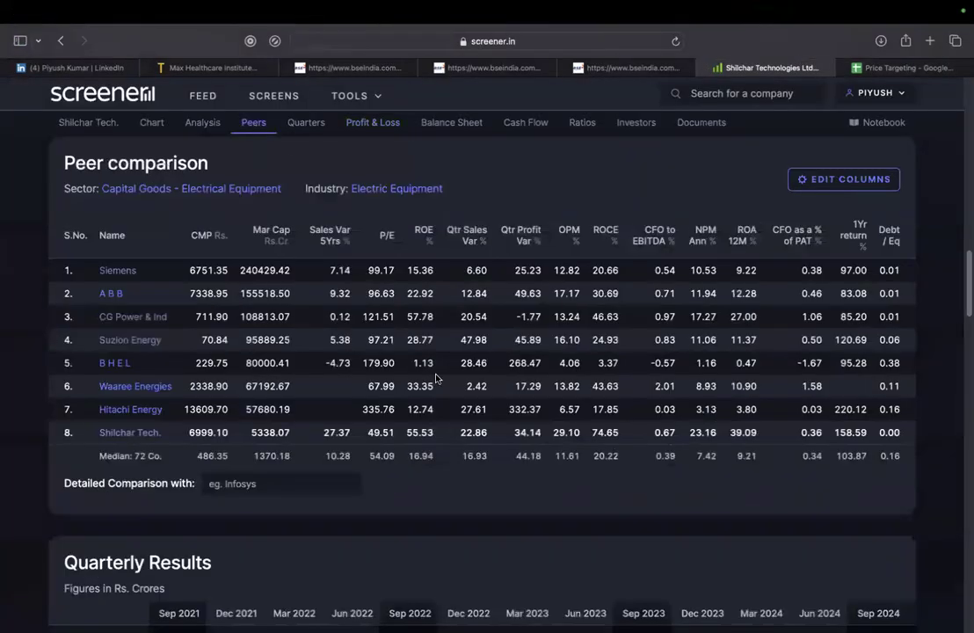
{"action": "left_click_drag", "start_coordinate": [395, 455], "coordinate": [368, 453]}
Return to the Price Targeting sheet and enter P/E values of 55, 60 and 65 in C18, D18 and E18.
{"action": "left_click", "coordinate": [923, 67]}
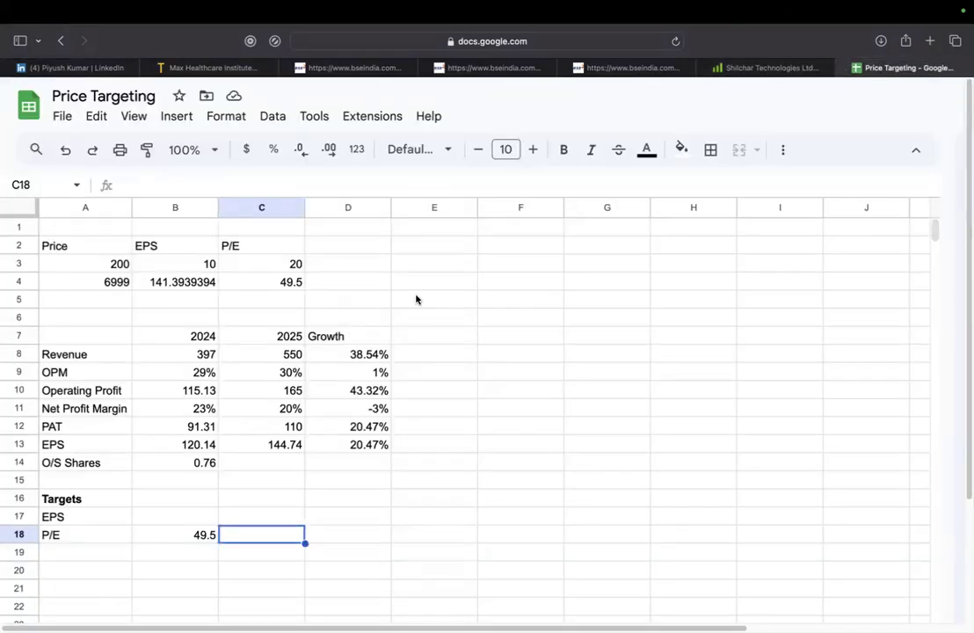
{"action": "type", "text": "55"}
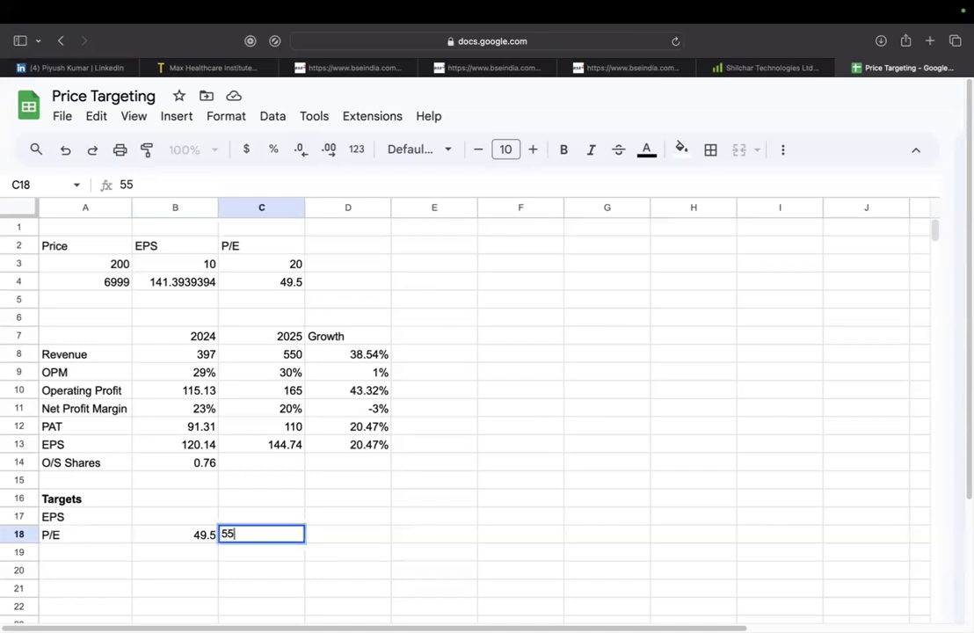
{"action": "key", "text": "Tab"}
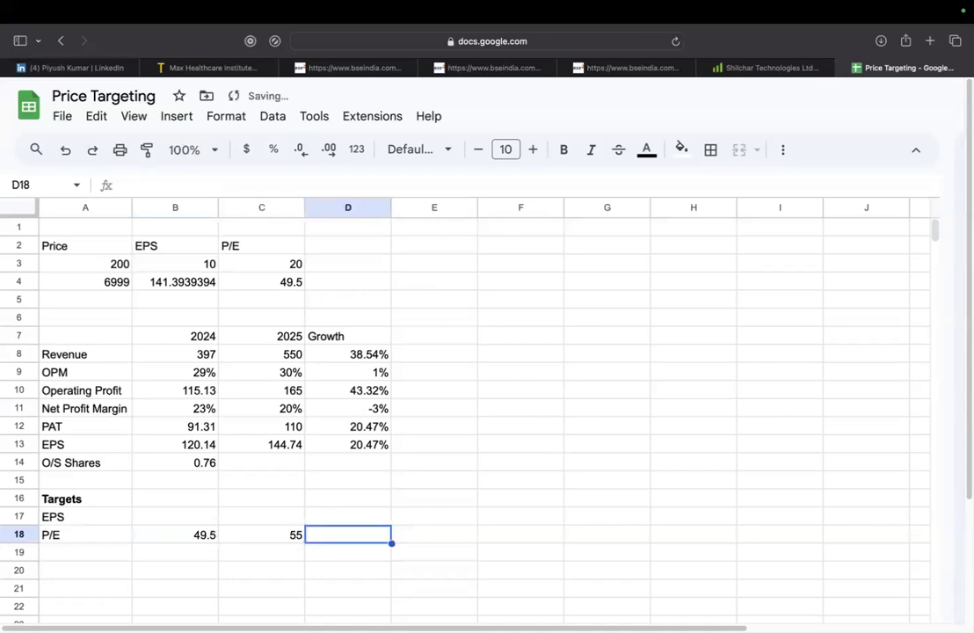
{"action": "type", "text": "60"}
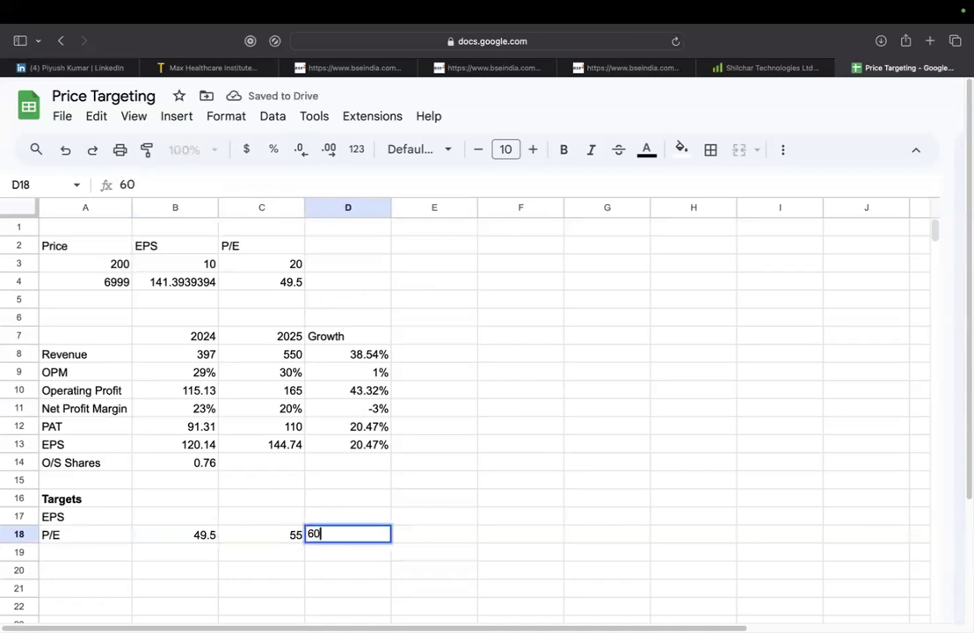
{"action": "key", "text": "Tab"}
{"action": "type", "text": "65"}
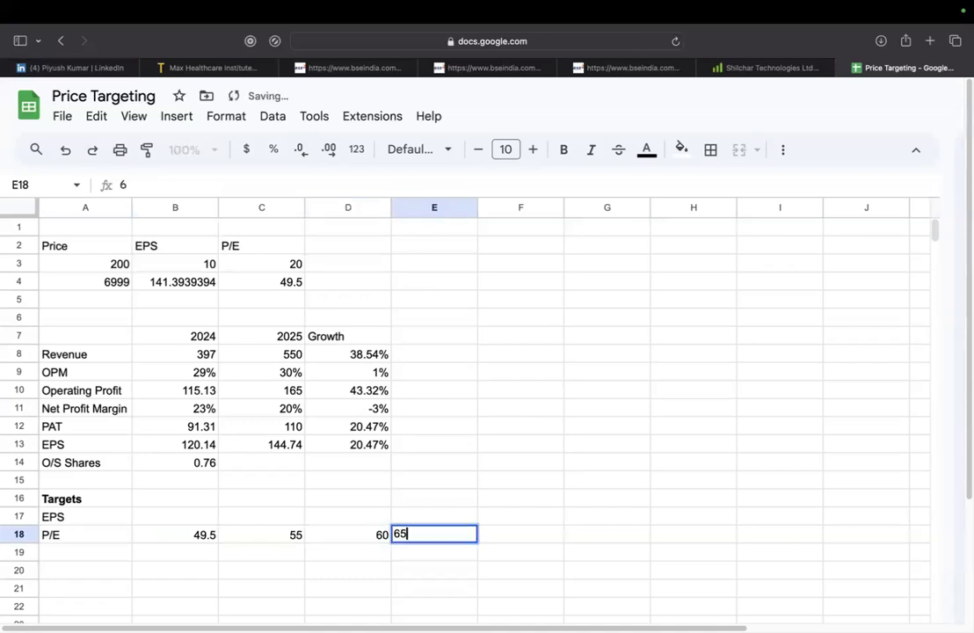
{"action": "key", "text": "Right"}
Review the assumed P/E values across B18:E18.
{"action": "key", "text": "Left"}
{"action": "key", "text": "Left"}
{"action": "key", "text": "Left"}
{"action": "key", "text": "Left"}
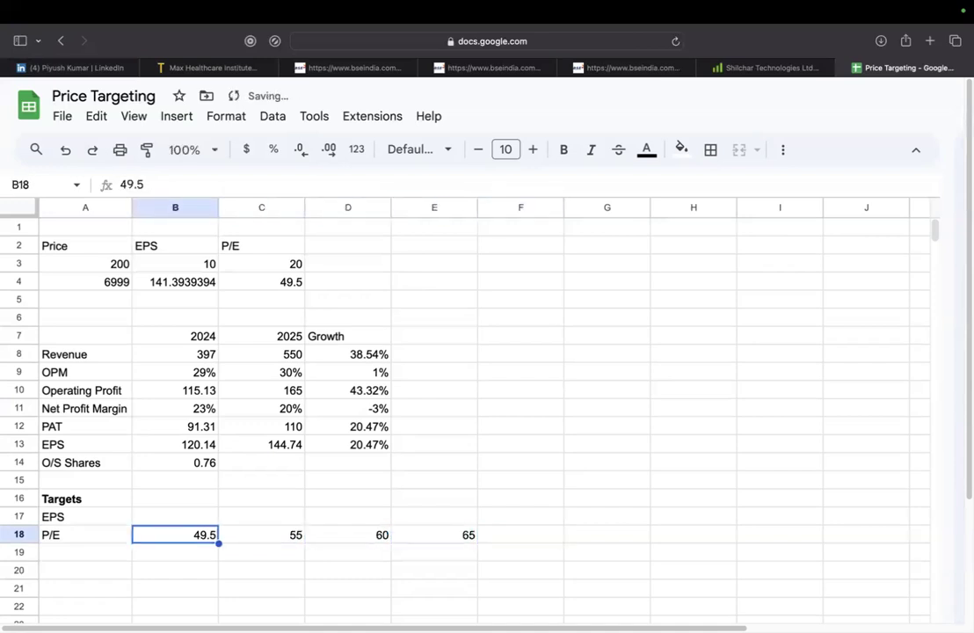
{"action": "key", "text": "shift+Right"}
{"action": "key", "text": "shift+Right"}
{"action": "key", "text": "shift+Right"}
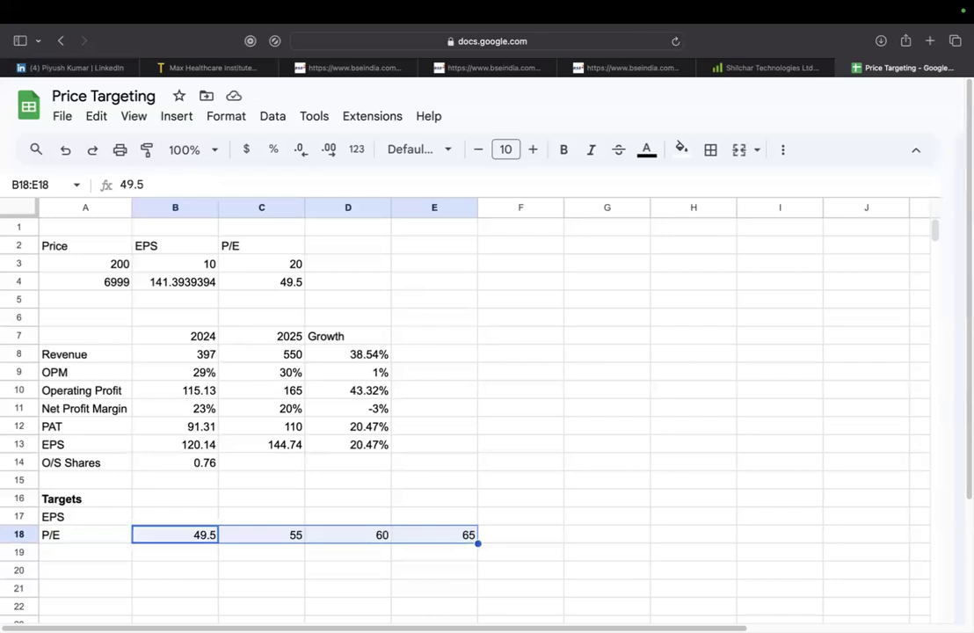
Link the target EPS in B17 to the 2024 EPS with =B13.
{"action": "key", "text": "Up"}
{"action": "key", "text": "Left"}
{"action": "key", "text": "Right"}
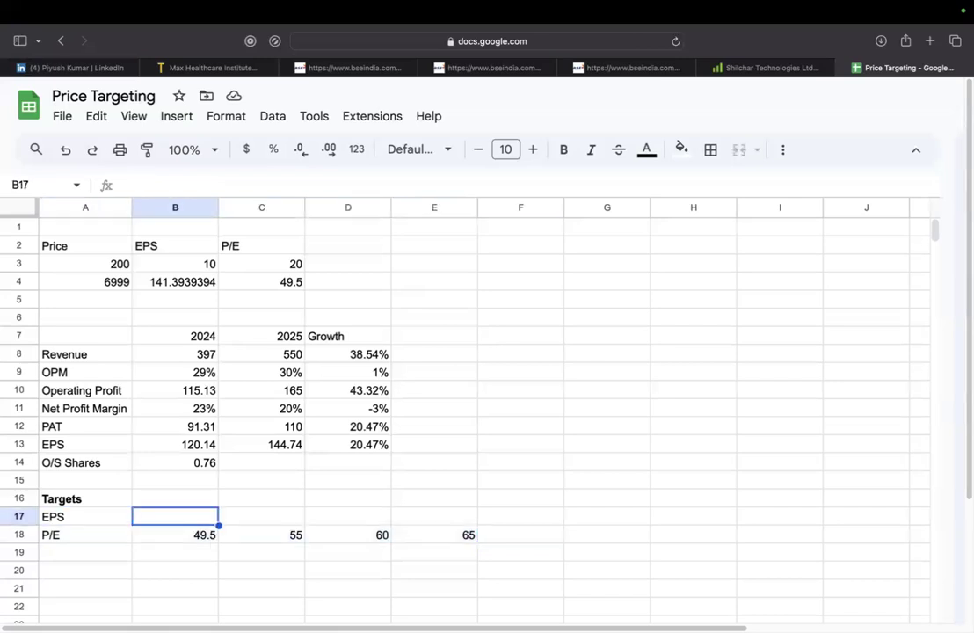
{"action": "type", "text": "="}
{"action": "key", "text": "Up"}
{"action": "key", "text": "Up"}
{"action": "key", "text": "Up"}
{"action": "key", "text": "Up"}
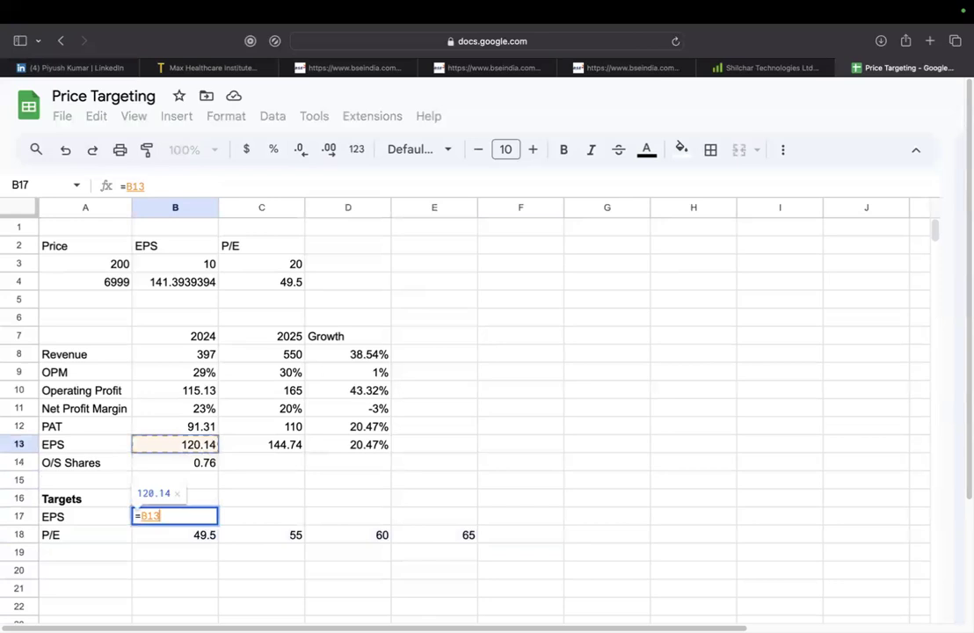
{"action": "key", "text": "Return"}
Link the target EPS in C17 to the 2025 EPS with =C13.
{"action": "key", "text": "Up"}
{"action": "key", "text": "Right"}
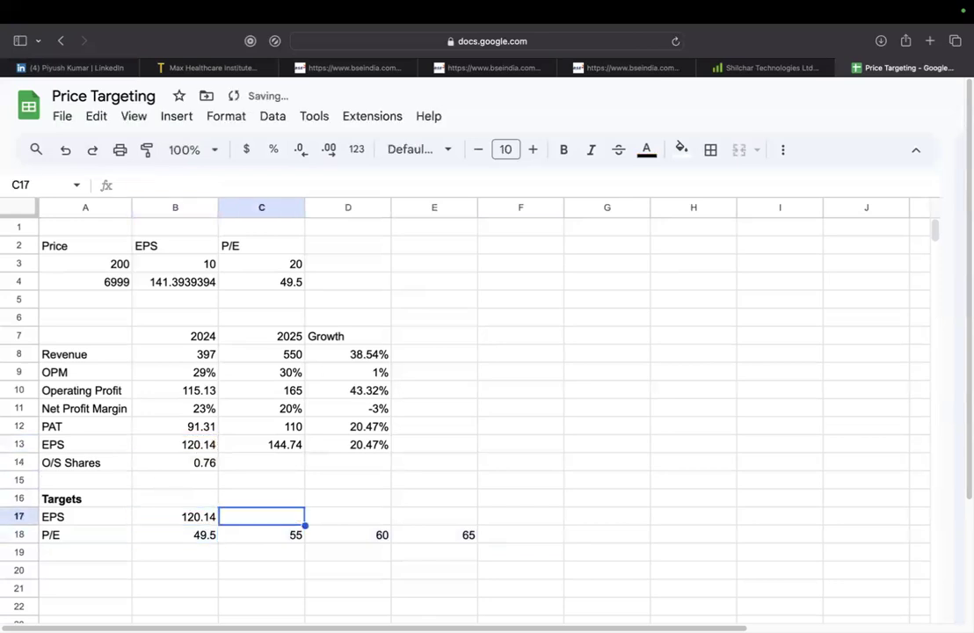
{"action": "type", "text": "="}
{"action": "key", "text": "Up"}
{"action": "key", "text": "Up"}
{"action": "key", "text": "Up"}
{"action": "key", "text": "Up"}
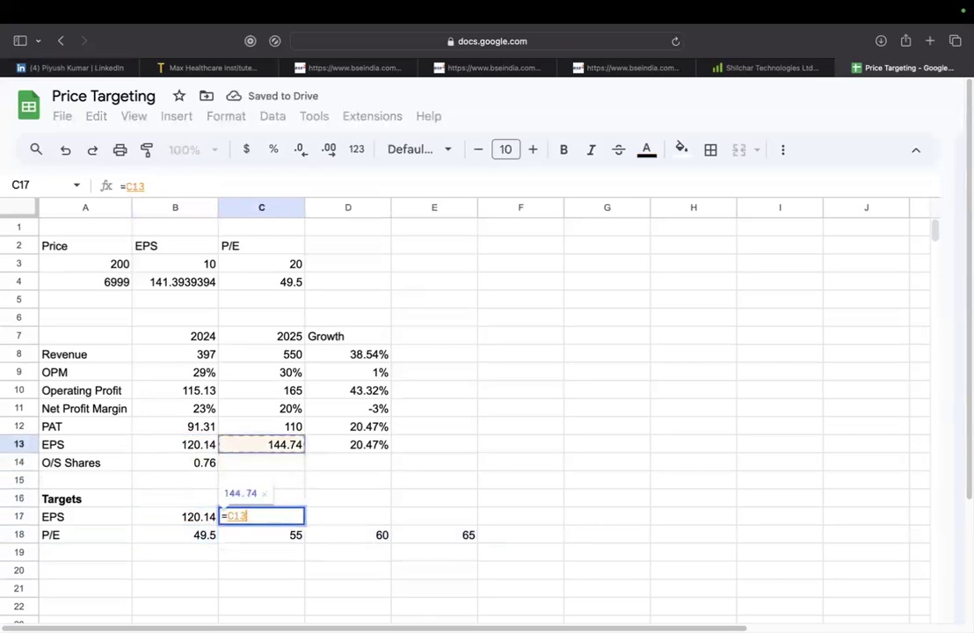
{"action": "key", "text": "Return"}
Calculate the 2024 price target in B16 by multiplying EPS by P/E with =B17*B18.
{"action": "key", "text": "Up"}
{"action": "key", "text": "Up"}
{"action": "key", "text": "Left"}
{"action": "type", "text": "="}
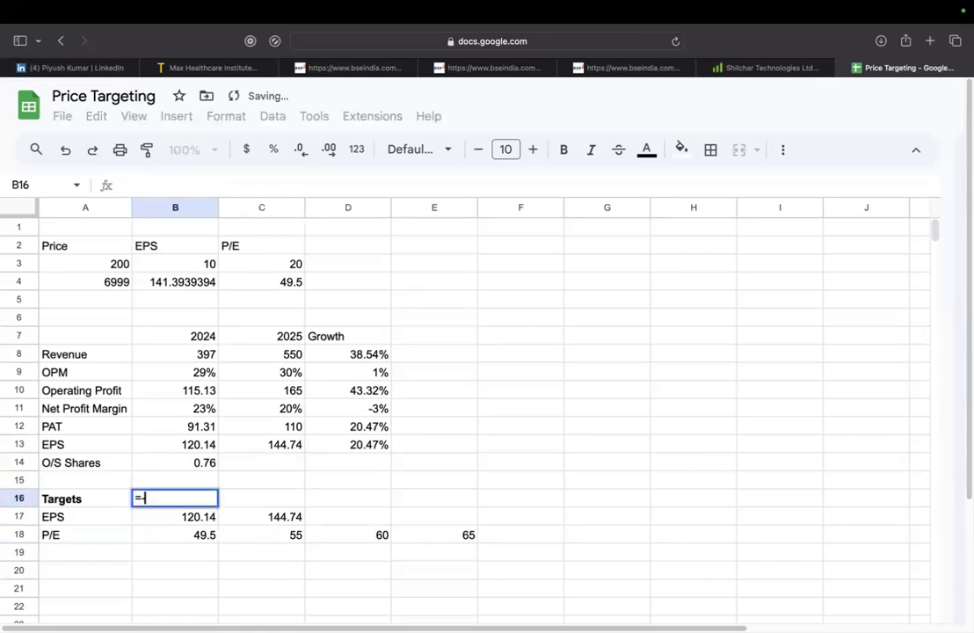
{"action": "key", "text": "Down"}
{"action": "type", "text": "*"}
{"action": "key", "text": "Down"}
{"action": "key", "text": "Down"}
{"action": "key", "text": "Return"}
Examine the price target in B16 alongside the EPS and P/E it is based on.
{"action": "key", "text": "Up"}
{"action": "key", "text": "Down"}
{"action": "key", "text": "Up"}
{"action": "key", "text": "Down"}
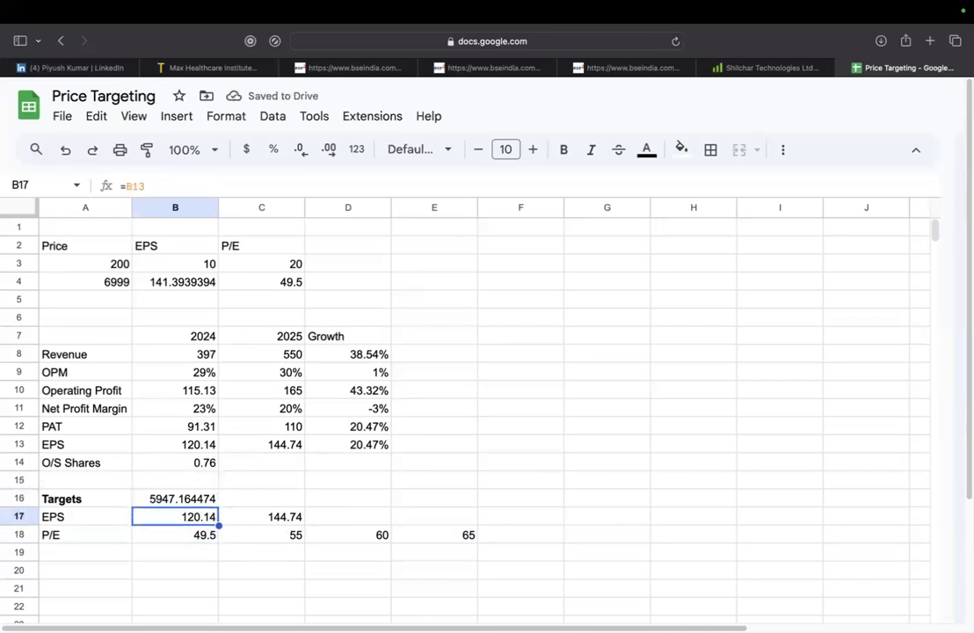
{"action": "key", "text": "Down"}
{"action": "key", "text": "Up"}
{"action": "key", "text": "Up"}
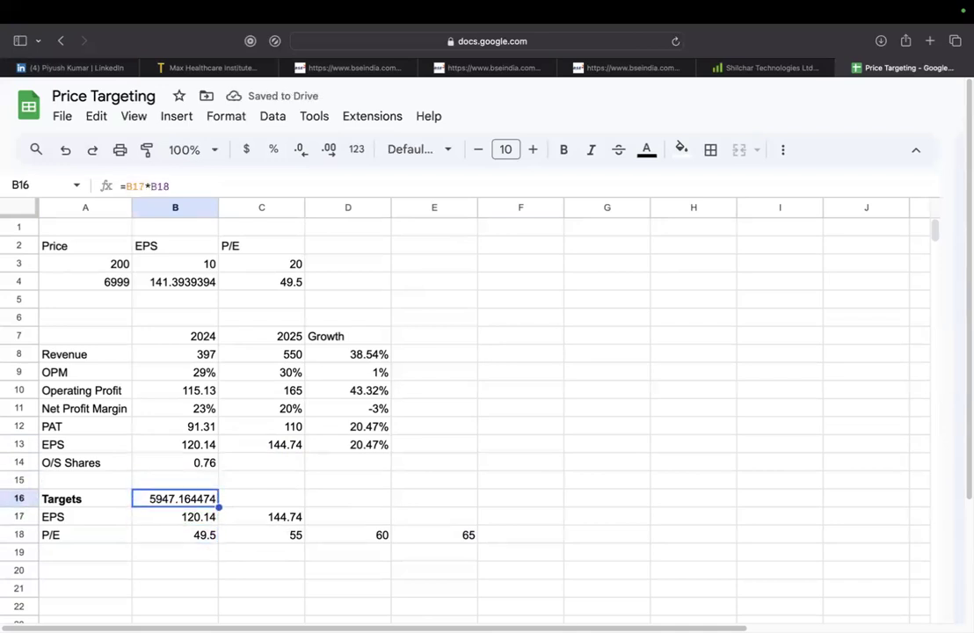
{"action": "key", "text": "Down"}
{"action": "key", "text": "Up"}
{"action": "key", "text": "Down"}
{"action": "key", "text": "Up"}
{"action": "key", "text": "Down"}
{"action": "key", "text": "Up"}
Calculate the 2025 price target in C16 with =C17*C18.
{"action": "key", "text": "Right"}
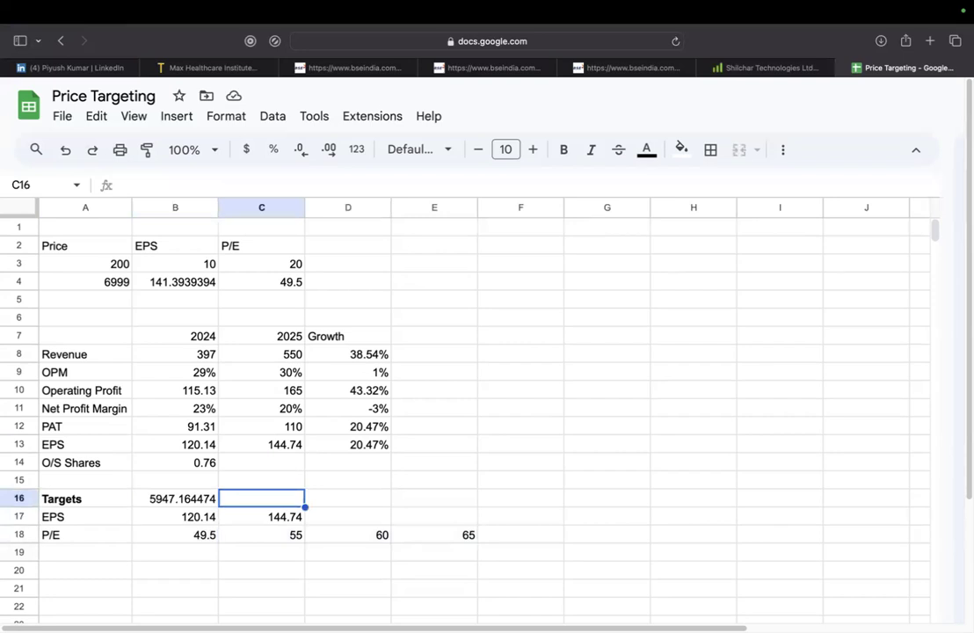
{"action": "type", "text": "="}
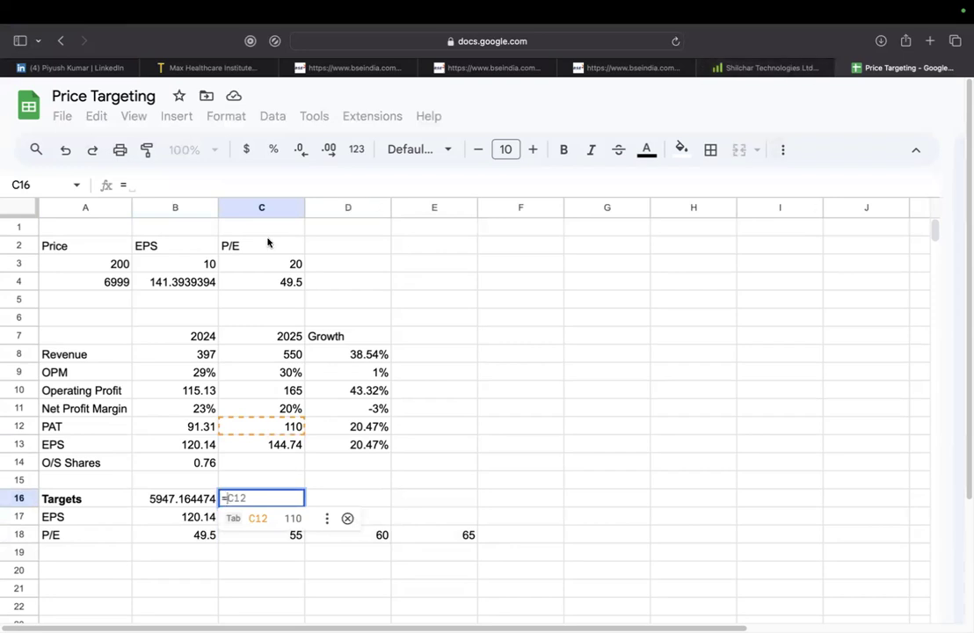
{"action": "type", "text": "C17"}
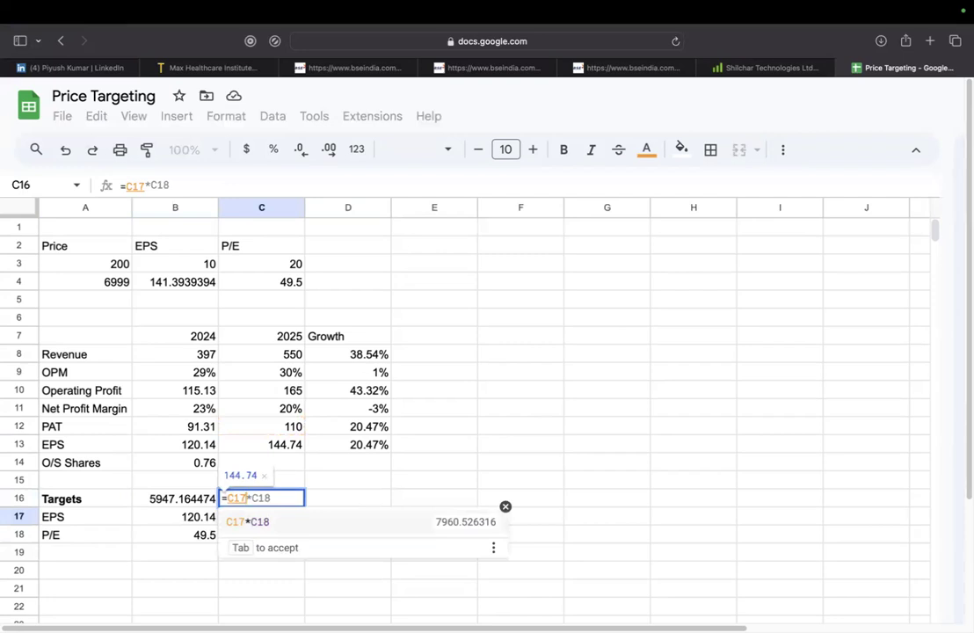
{"action": "type", "text": "*C18"}
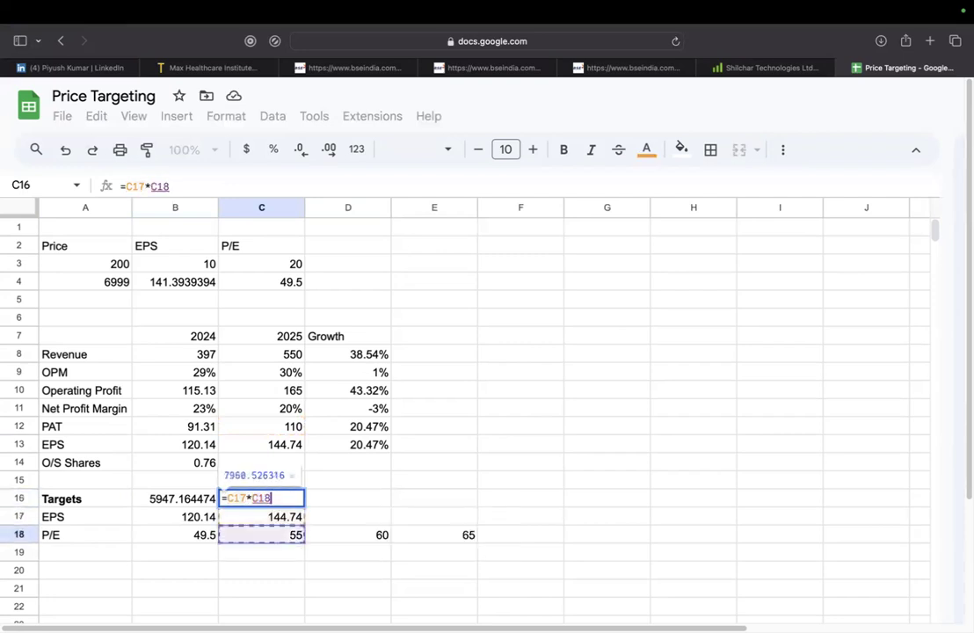
{"action": "key", "text": "Return"}
{"action": "left_click", "coordinate": [261, 498]}
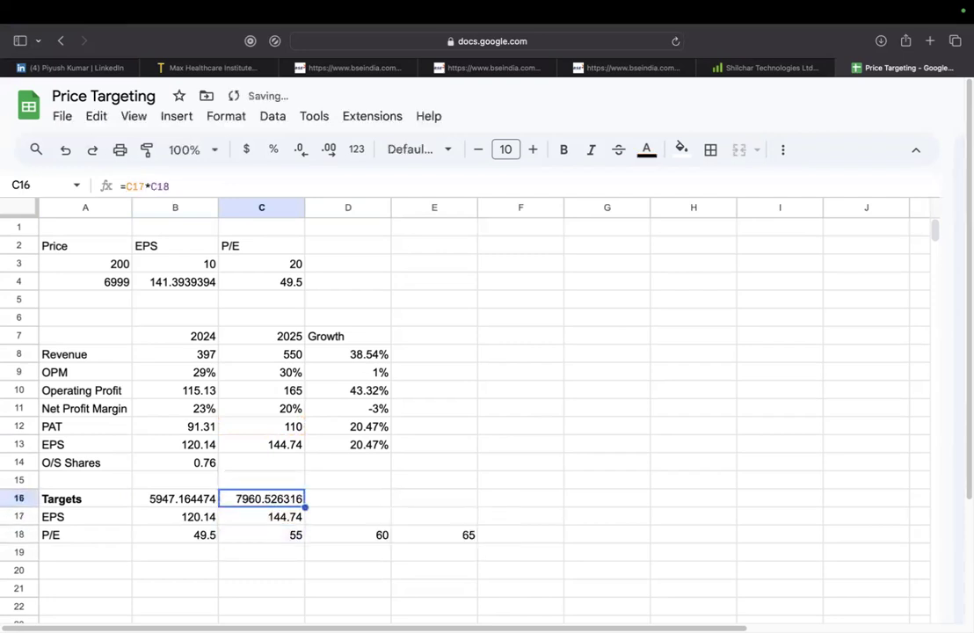
{"action": "left_click", "coordinate": [347, 499]}
{"action": "left_click", "coordinate": [347, 479]}
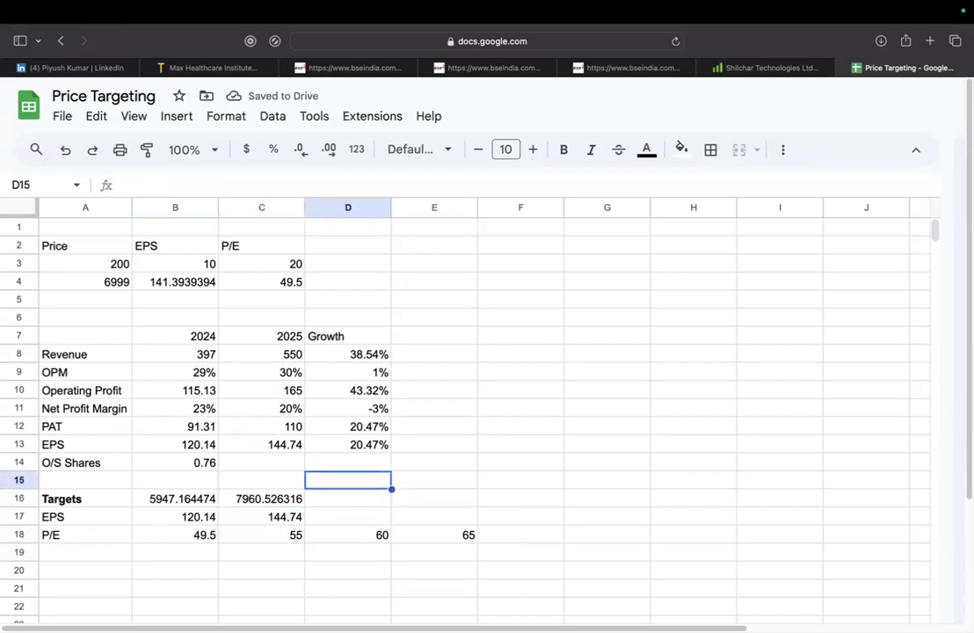
{"action": "left_click", "coordinate": [347, 443]}
{"action": "left_click", "coordinate": [347, 462]}
{"action": "left_click", "coordinate": [347, 443]}
{"action": "left_click", "coordinate": [434, 444]}
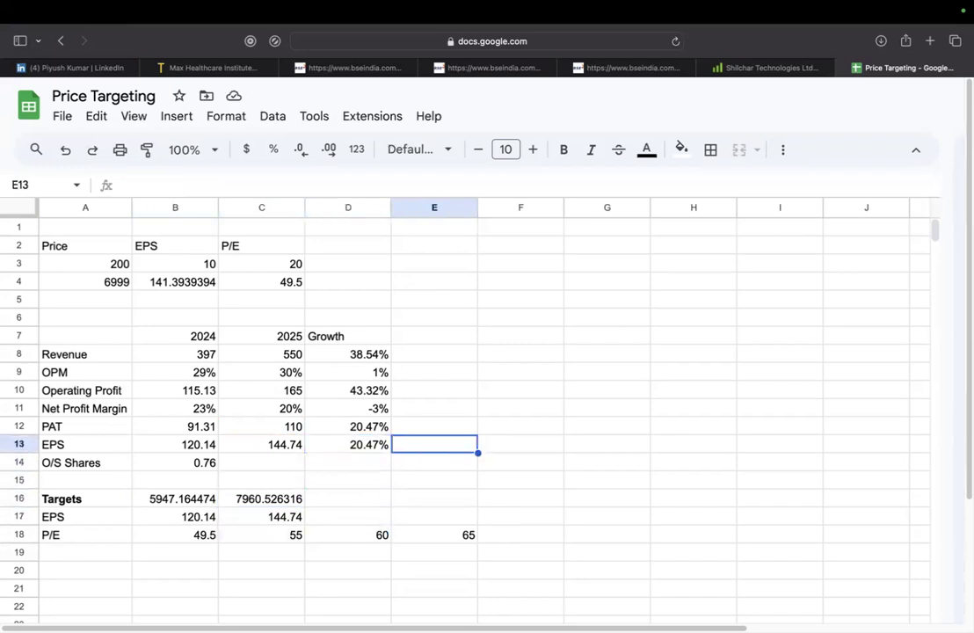
Add the year headings 2024, 2025 and 2026 in B15:D15, above the targets.
{"action": "left_click", "coordinate": [347, 462]}
{"action": "left_click", "coordinate": [261, 479]}
{"action": "left_click", "coordinate": [175, 499]}
{"action": "left_click", "coordinate": [175, 480]}
{"action": "type", "text": "2024"}
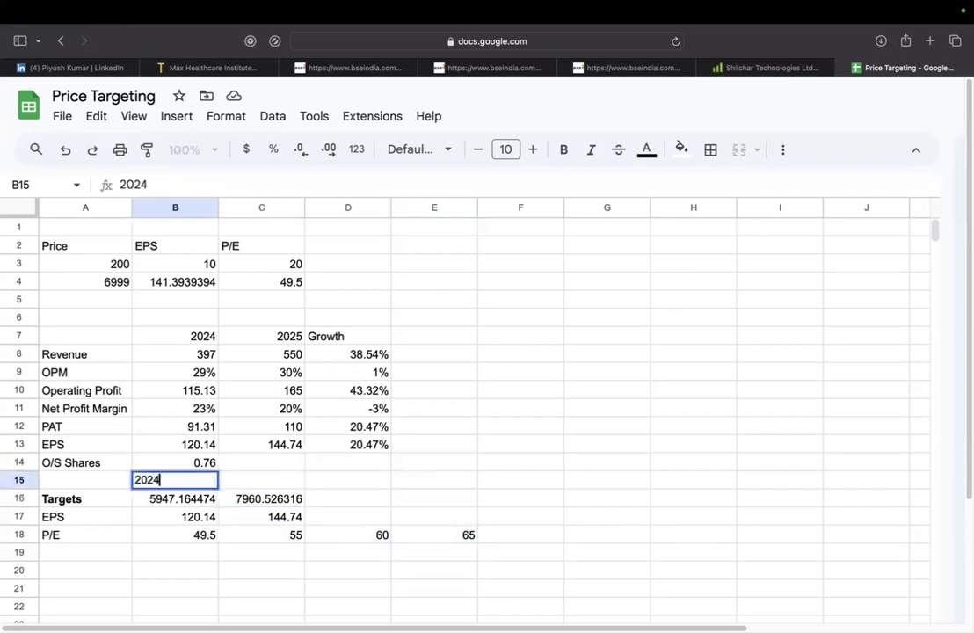
{"action": "key", "text": "Tab"}
{"action": "type", "text": "2025"}
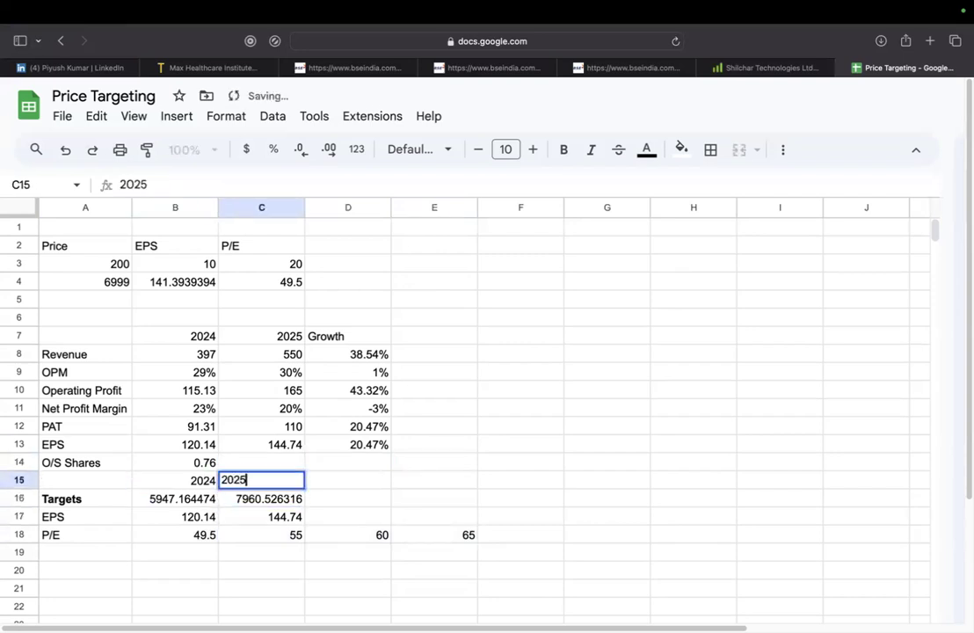
{"action": "key", "text": "Tab"}
{"action": "type", "text": "2026"}
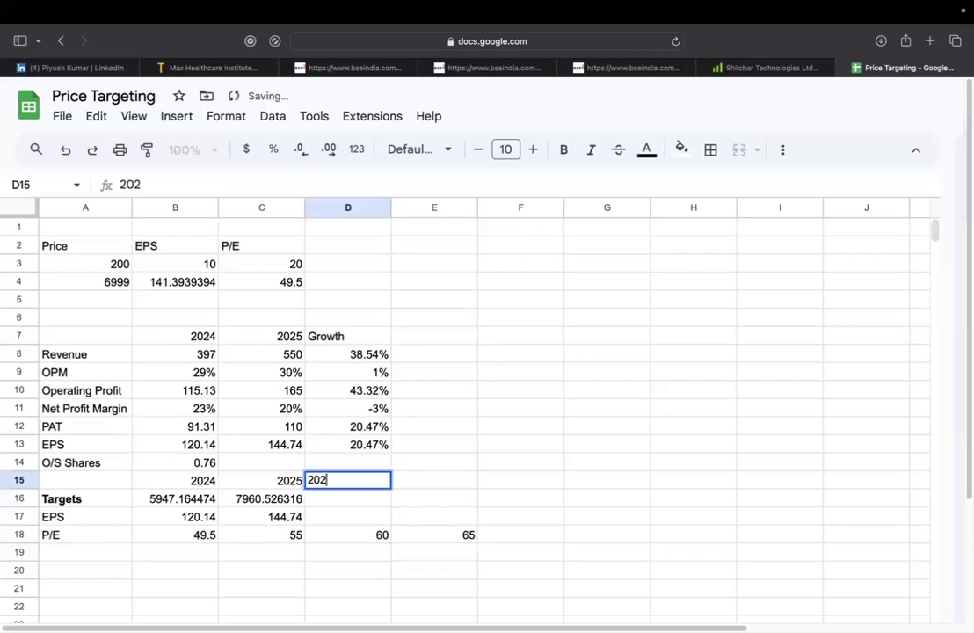
{"action": "key", "text": "Return"}
Start a scenario table beside the projections with the heading Case in F7.
{"action": "key", "text": "Up"}
{"action": "key", "text": "Right"}
{"action": "key", "text": "Right"}
{"action": "key", "text": "Right"}
{"action": "key", "text": "Up"}
{"action": "key", "text": "Up"}
{"action": "key", "text": "Up"}
{"action": "key", "text": "Up"}
{"action": "key", "text": "Up"}
{"action": "key", "text": "Left"}
{"action": "key", "text": "Up"}
{"action": "key", "text": "Up"}
{"action": "key", "text": "Up"}
{"action": "type", "text": "Case"}
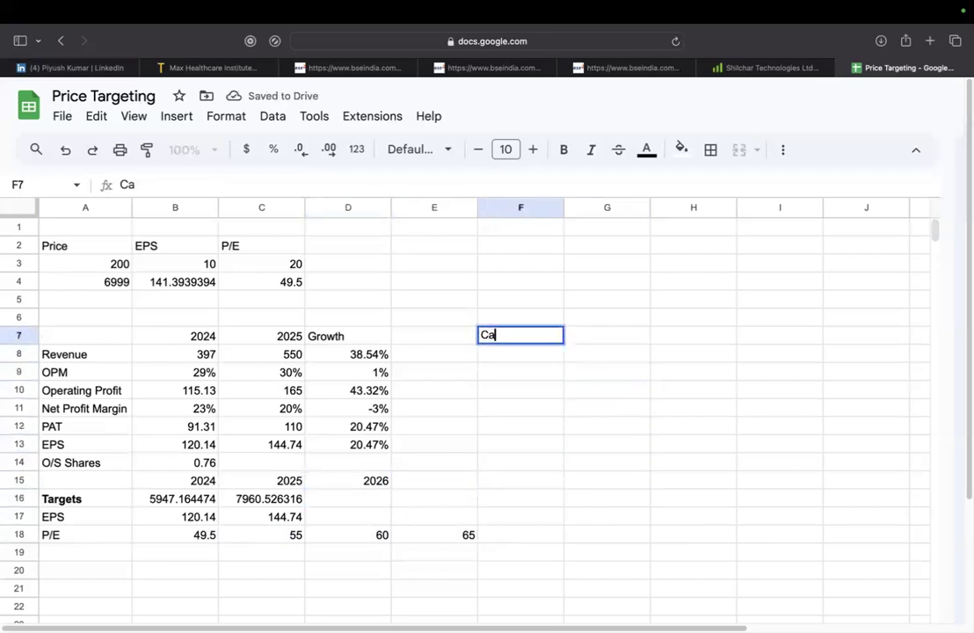
{"action": "key", "text": "Return"}
List the cases Bullish, Bearish and Base in F8:F10, under the Case heading.
{"action": "type", "text": "EP"}
{"action": "key", "text": "BackSpace"}
{"action": "key", "text": "BackSpace"}
{"action": "type", "text": "Bullish"}
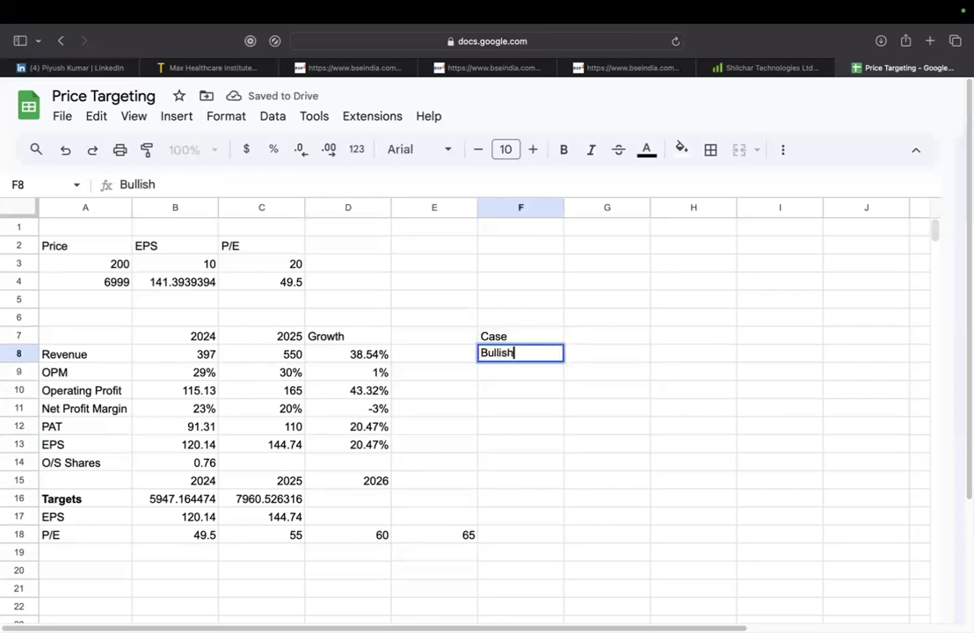
{"action": "key", "text": "Return"}
{"action": "type", "text": "Bearish"}
{"action": "key", "text": "Return"}
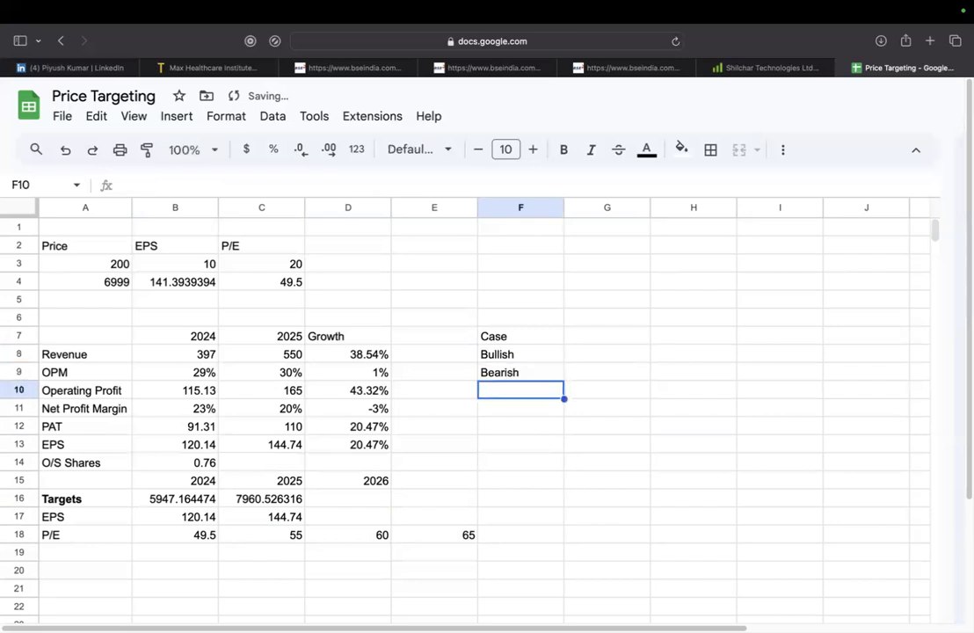
{"action": "type", "text": "Base"}
{"action": "key", "text": "Return"}
Add the column headings EPS in G7 and P/E in H7 to the scenario table.
{"action": "key", "text": "Up"}
{"action": "key", "text": "Up"}
{"action": "key", "text": "Up"}
{"action": "key", "text": "Up"}
{"action": "key", "text": "Right"}
{"action": "type", "text": "EPS"}
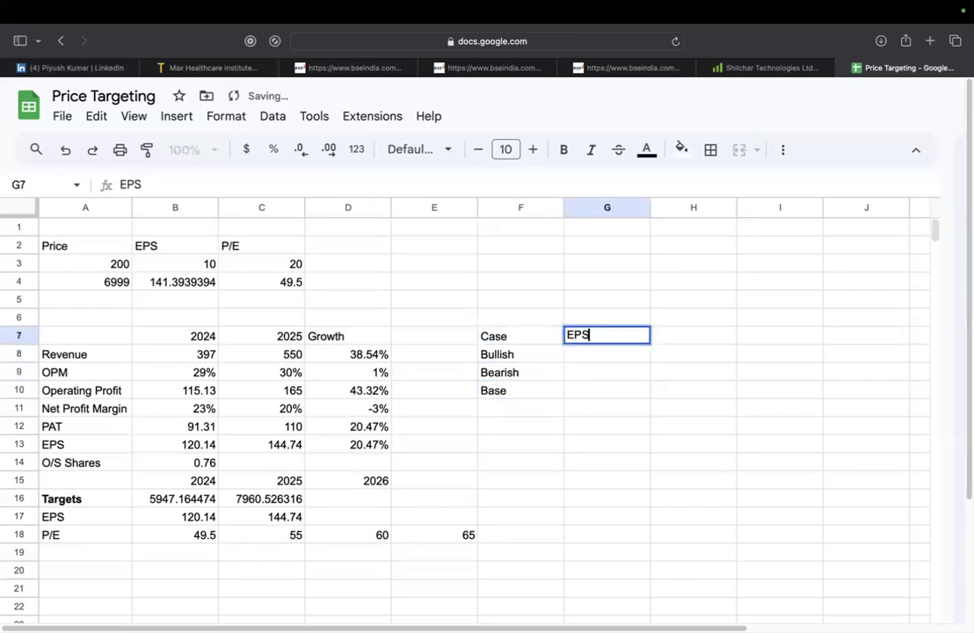
{"action": "key", "text": "Tab"}
{"action": "type", "text": "p/e"}
{"action": "key", "text": "Return"}
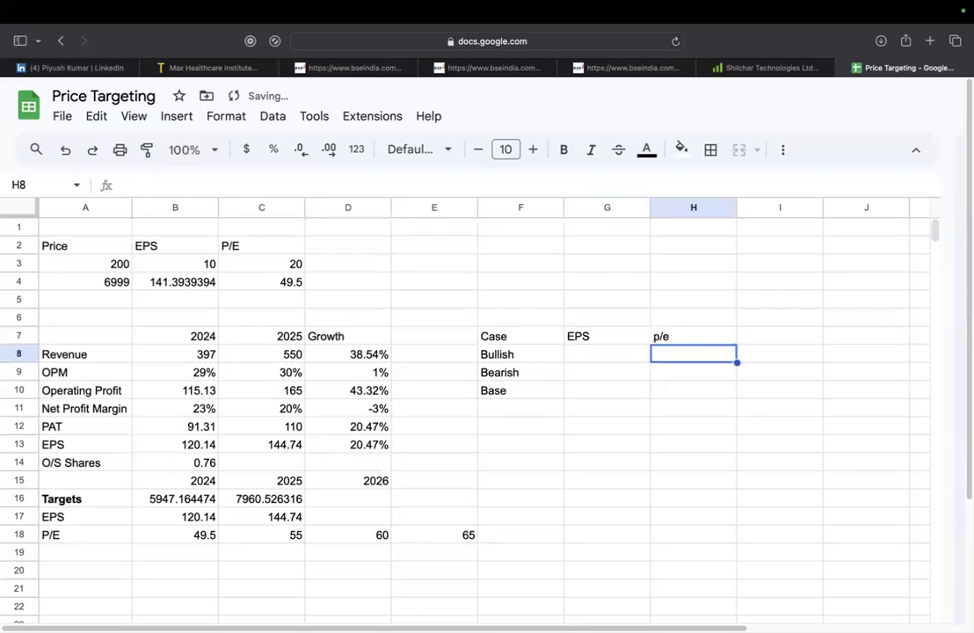
{"action": "key", "text": "Up"}
{"action": "type", "text": "P/E"}
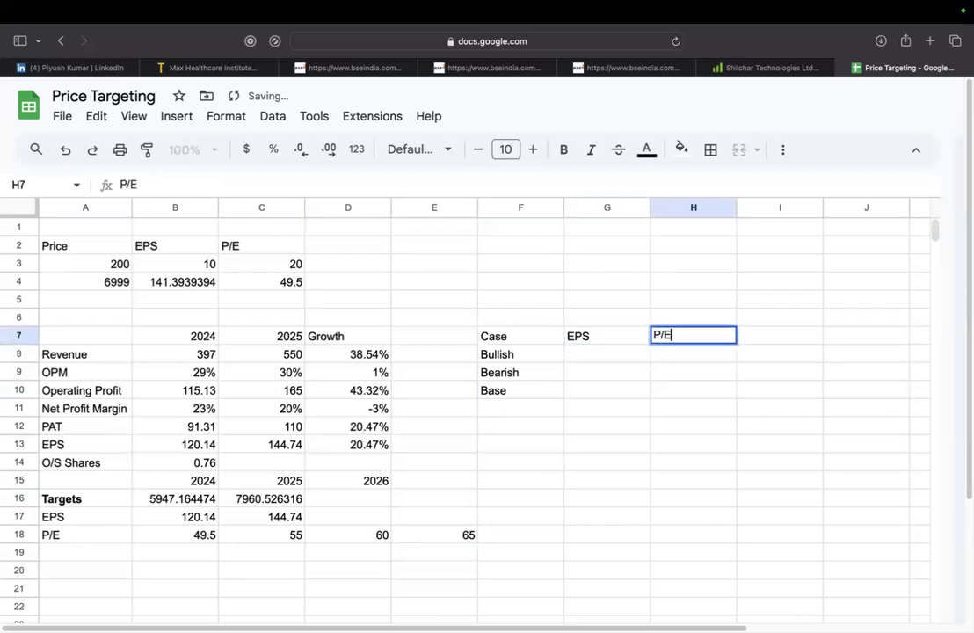
Enter the EPS growth for the Bullish, Bearish and Base cases in G8:G10 as 20%, -5% and 15%.
{"action": "key", "text": "Return"}
{"action": "left_click", "coordinate": [607, 372]}
{"action": "left_click", "coordinate": [607, 353]}
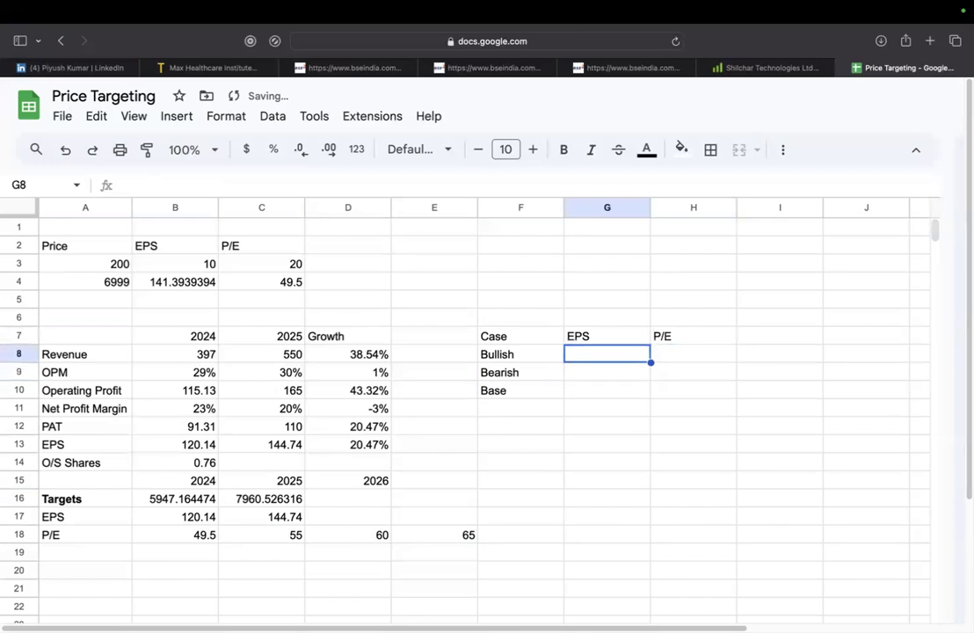
{"action": "type", "text": "20%"}
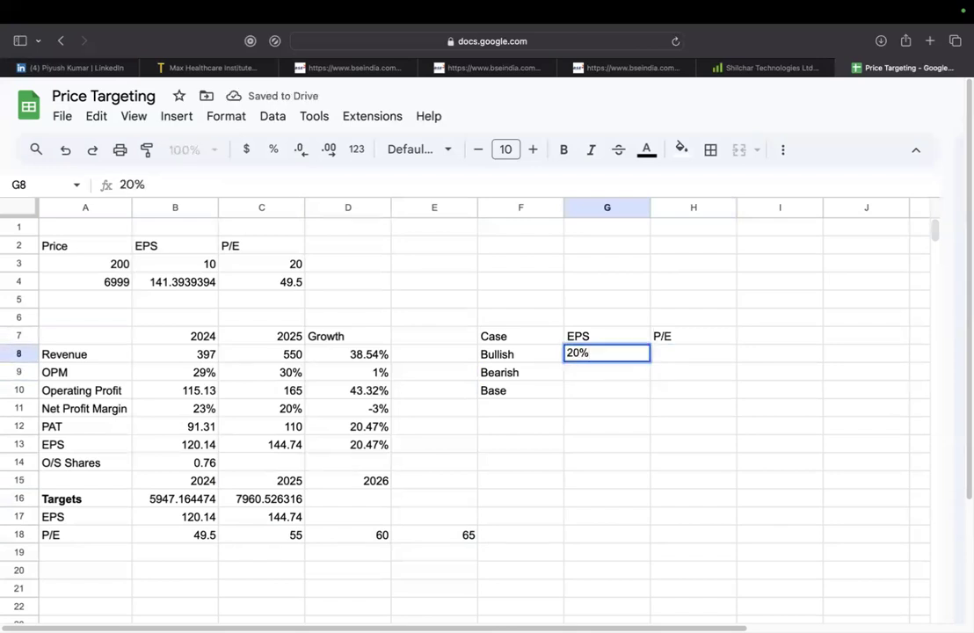
{"action": "key", "text": "Return"}
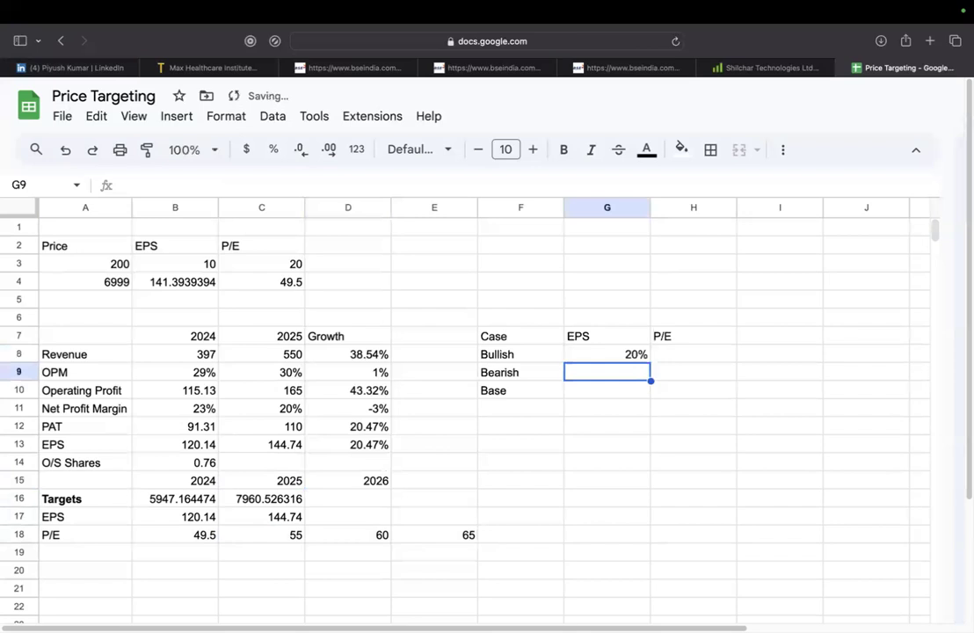
{"action": "type", "text": "-5%"}
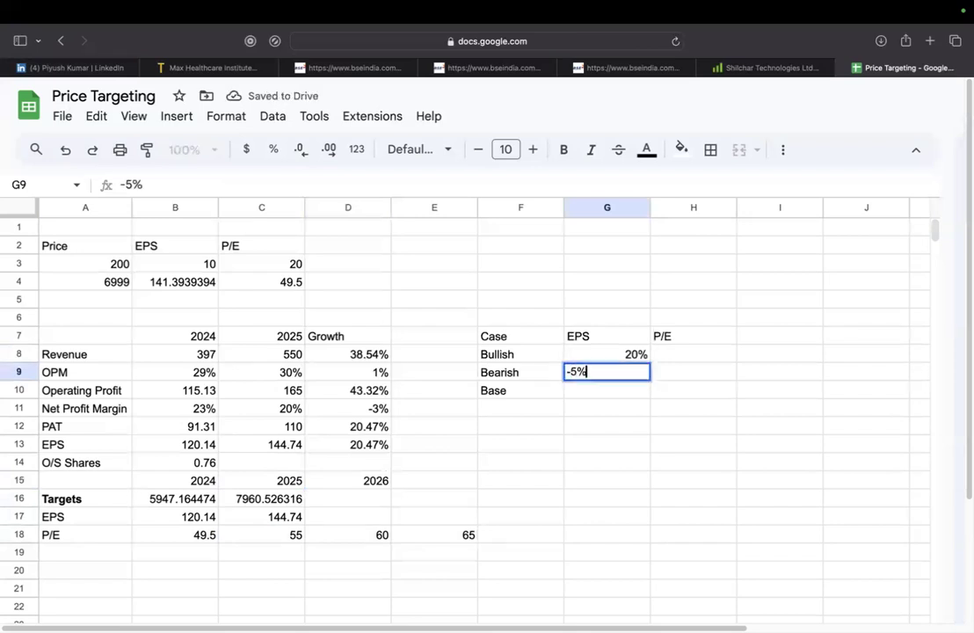
{"action": "key", "text": "Return"}
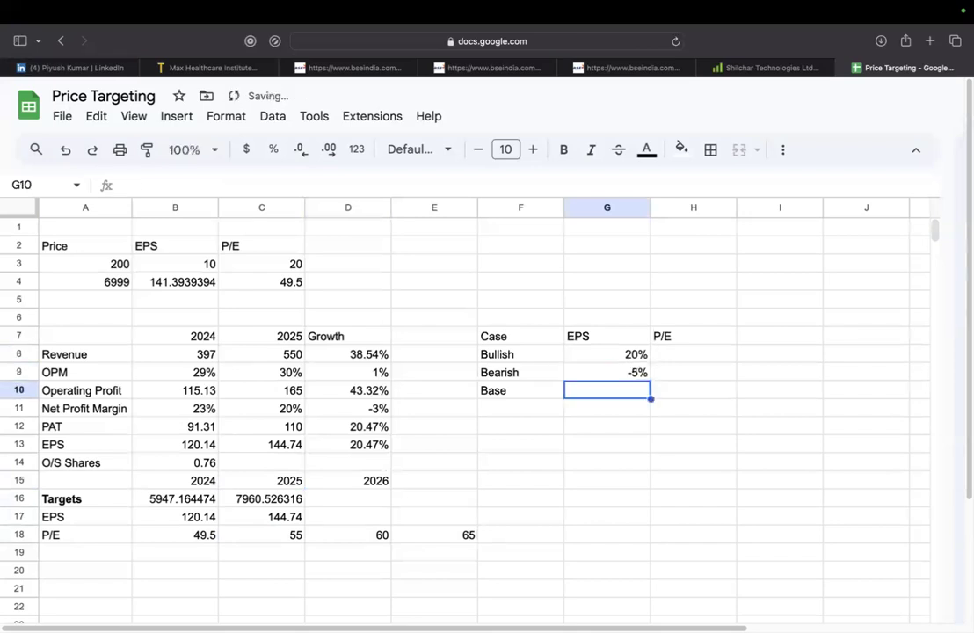
{"action": "type", "text": "15%"}
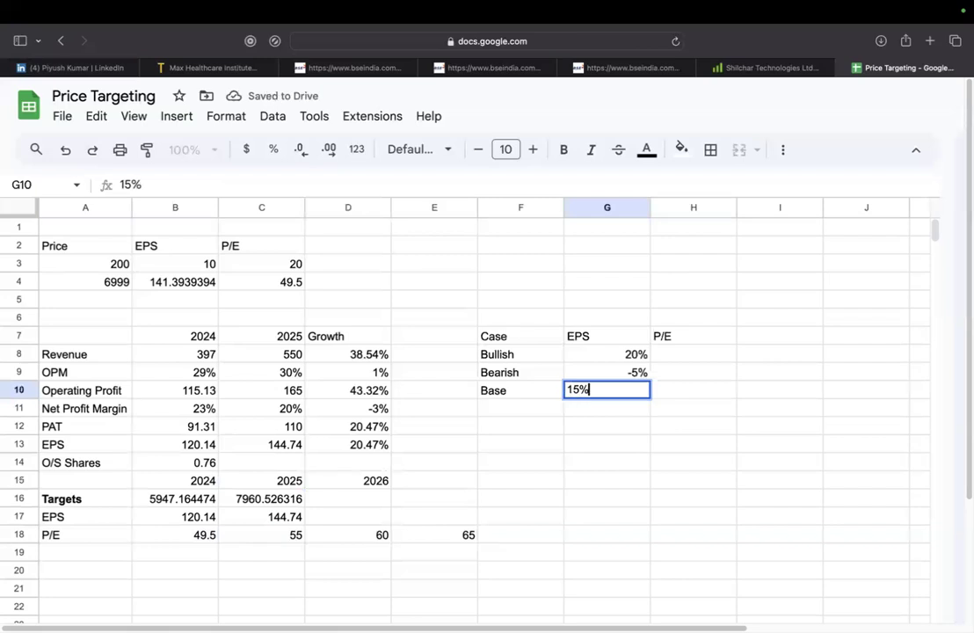
{"action": "left_click", "coordinate": [607, 354]}
Enter the P/E multiples 65, 45 and 55 for the Bullish, Bearish and Base cases in H8:H10.
{"action": "left_click", "coordinate": [692, 354]}
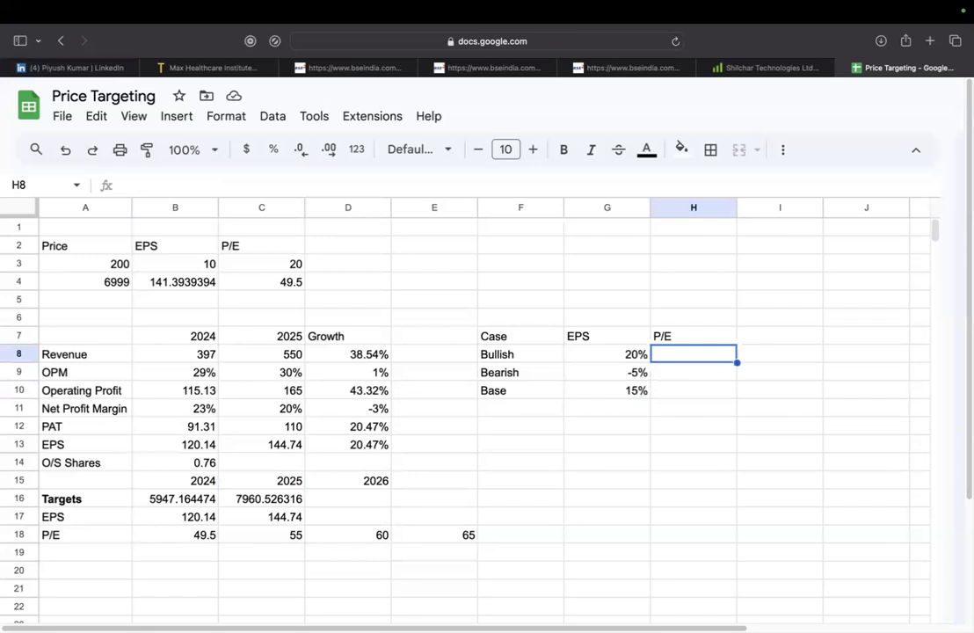
{"action": "type", "text": "65"}
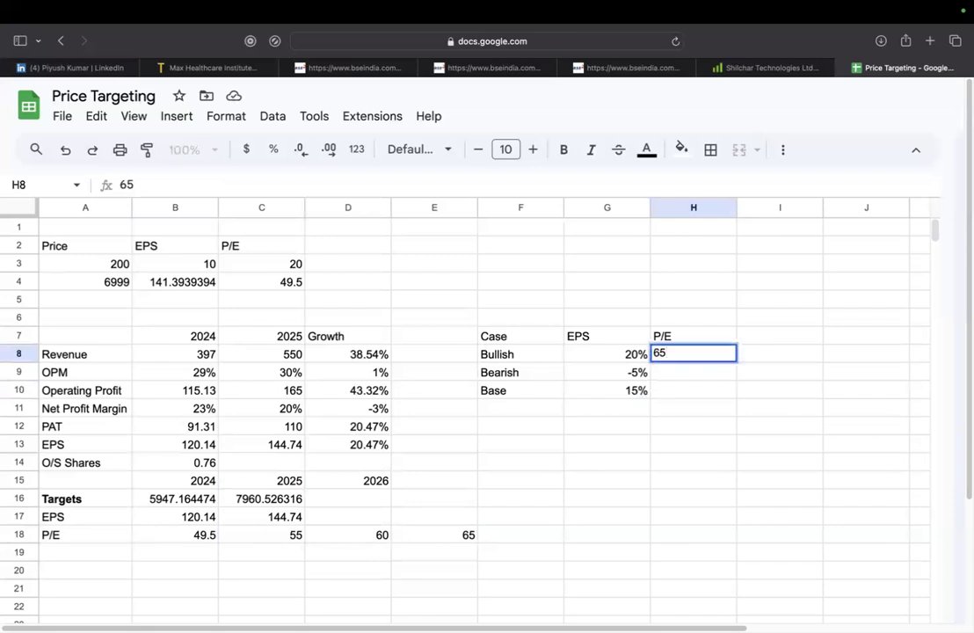
{"action": "key", "text": "Up"}
{"action": "key", "text": "Down"}
{"action": "key", "text": "Down"}
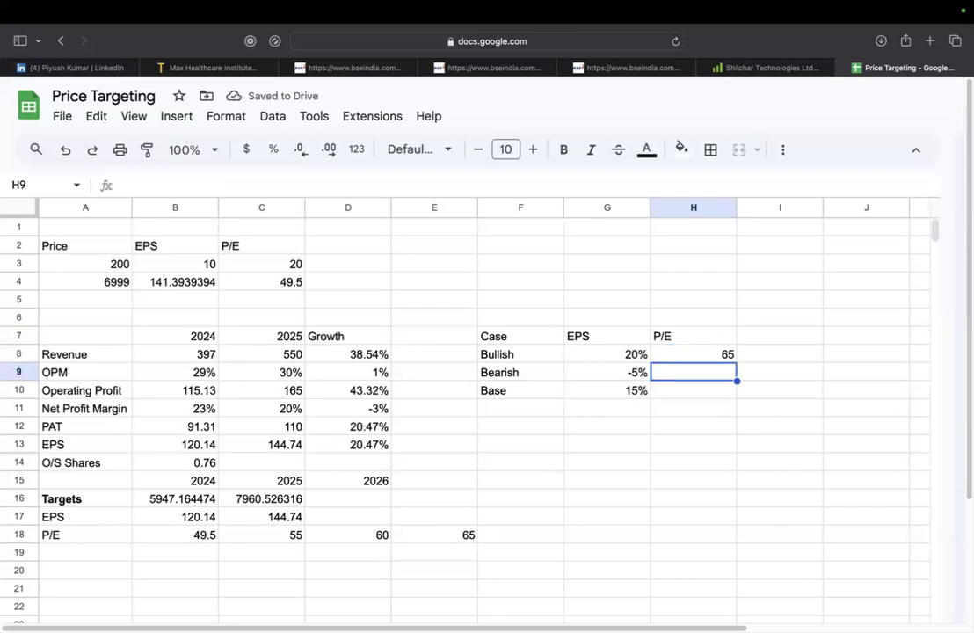
{"action": "type", "text": "45"}
{"action": "key", "text": "Return"}
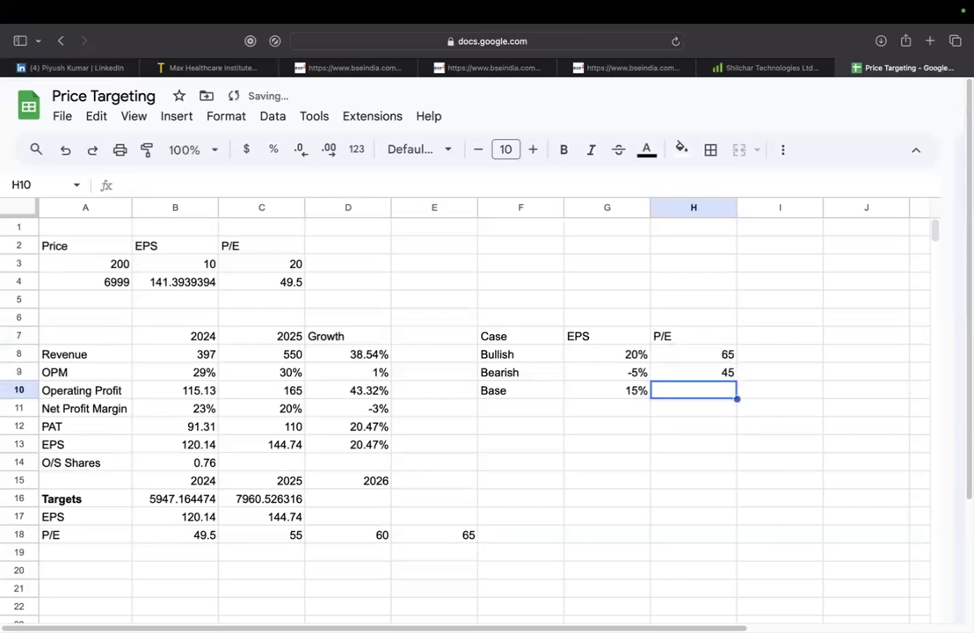
{"action": "type", "text": "55"}
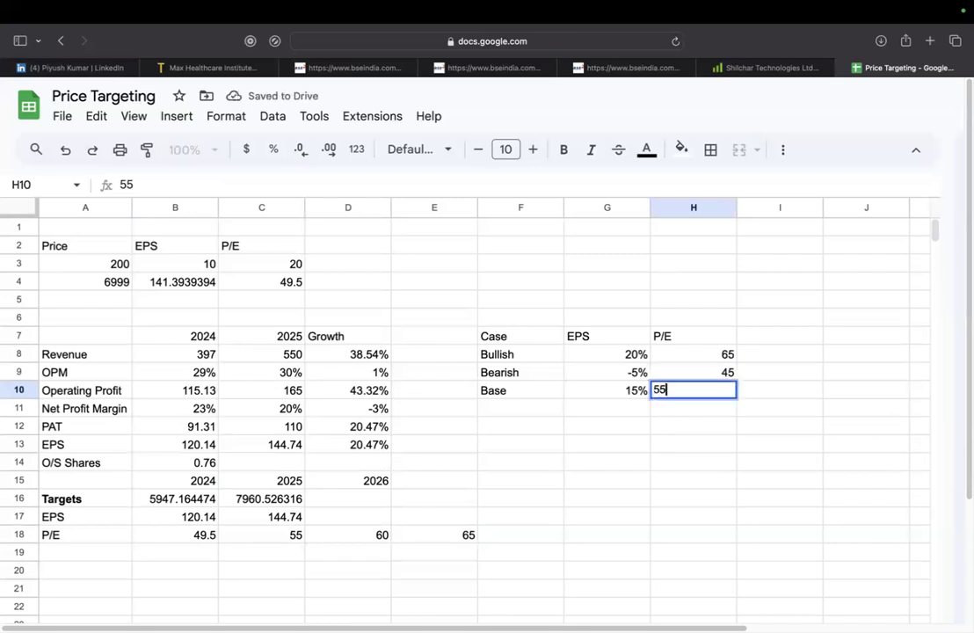
{"action": "key", "text": "Return"}
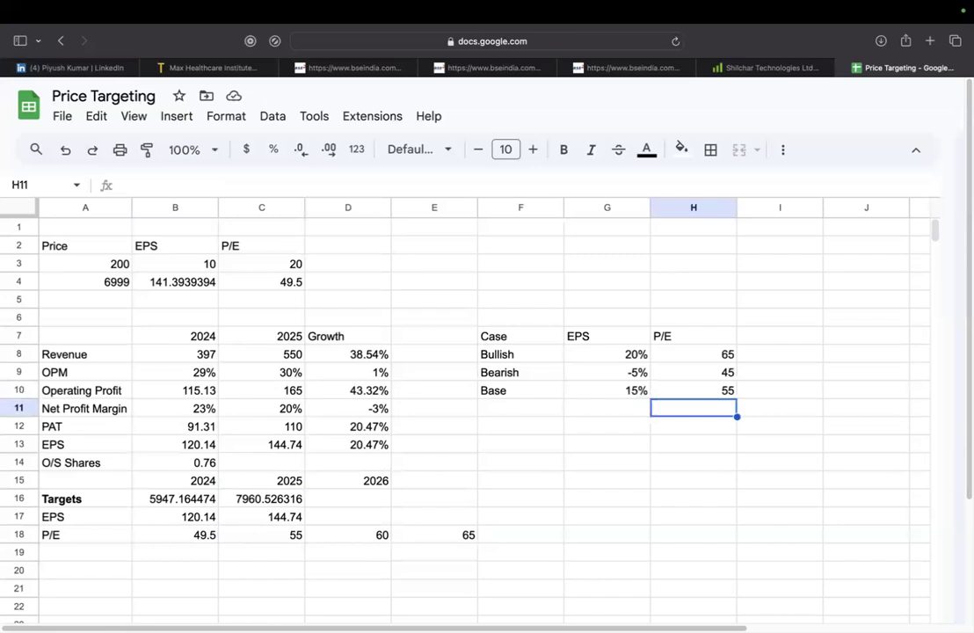
Make the scenario table's header row F7:H7 bold.
{"action": "key", "text": "Up"}
{"action": "key", "text": "Up"}
{"action": "key", "text": "Up"}
{"action": "key", "text": "Up"}
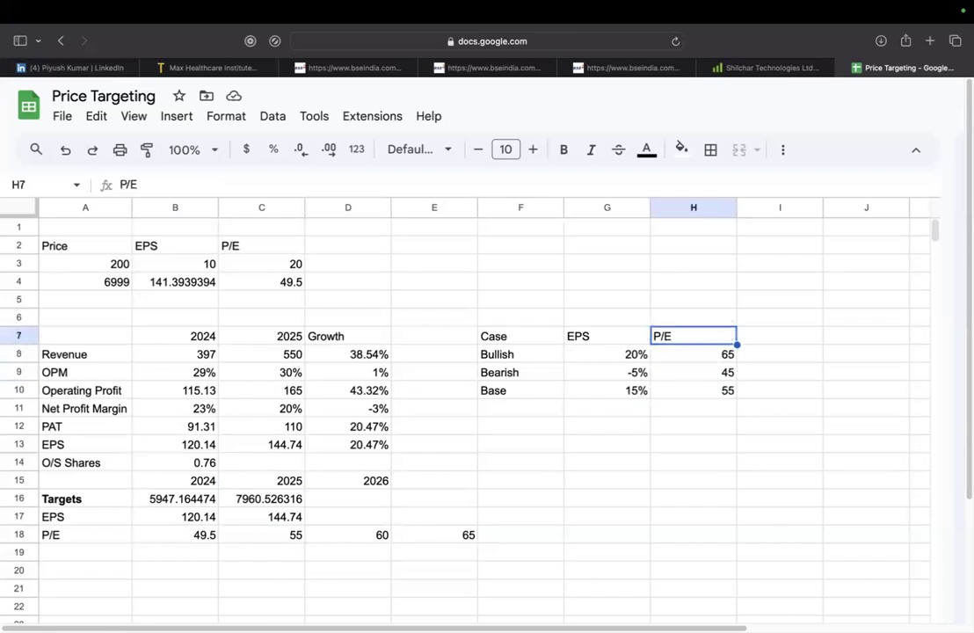
{"action": "key", "text": "Left"}
{"action": "key", "text": "Left"}
{"action": "key", "text": "shift+Right"}
{"action": "key", "text": "shift+Right"}
{"action": "key", "text": "shift+Down"}
{"action": "key", "text": "shift+Down"}
{"action": "key", "text": "shift+Down"}
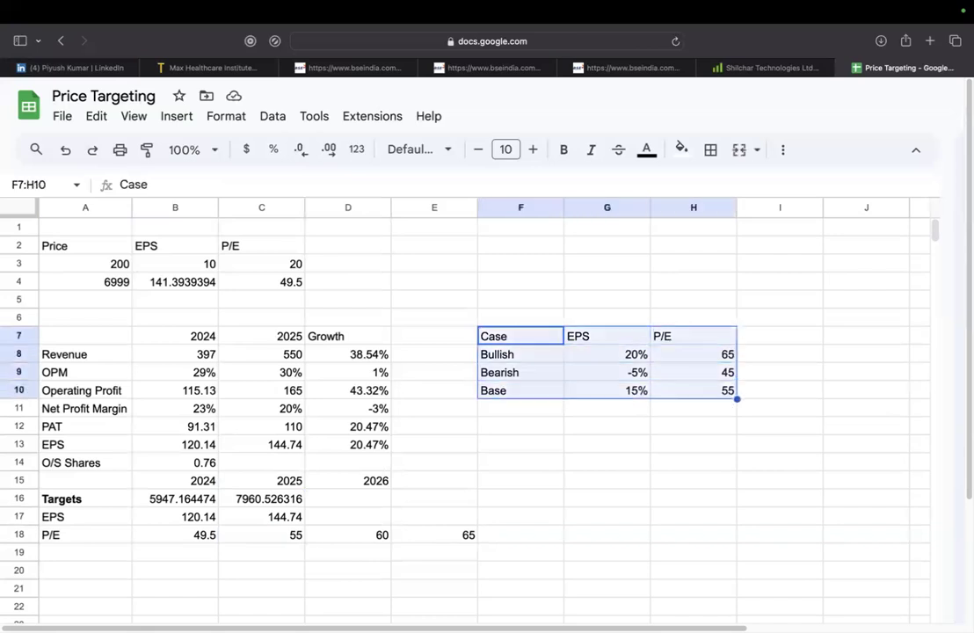
{"action": "key", "text": "Up"}
{"action": "key", "text": "Down"}
{"action": "key", "text": "shift+Right"}
{"action": "key", "text": "shift+Right"}
{"action": "key", "text": "ctrl+b"}
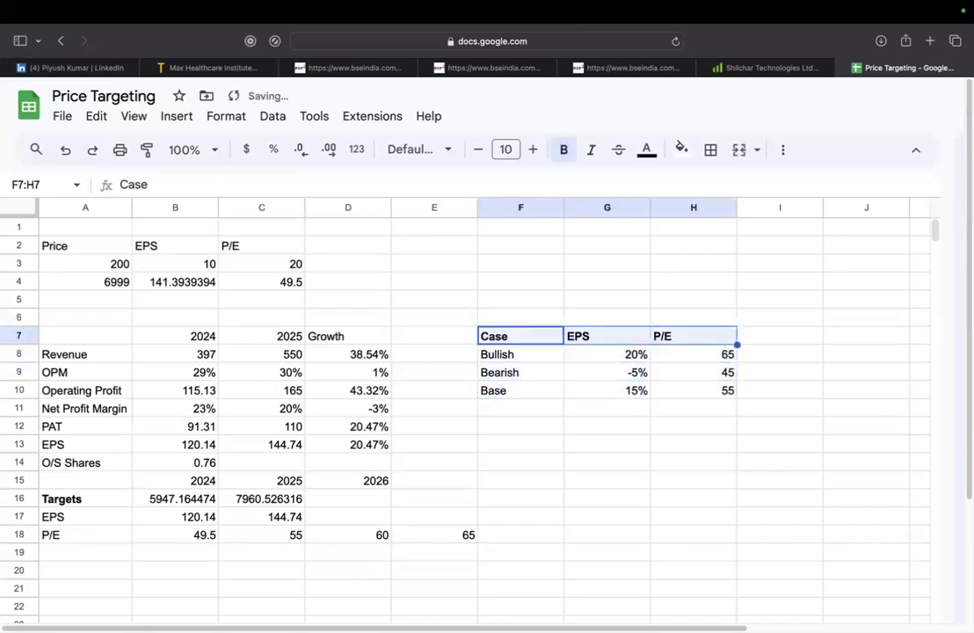
Calculate the 2026 EPS in D17 from the 2025 EPS and the bullish growth rate with =C17*(1+G8).
{"action": "key", "text": "Down"}
{"action": "key", "text": "Down"}
{"action": "key", "text": "Up"}
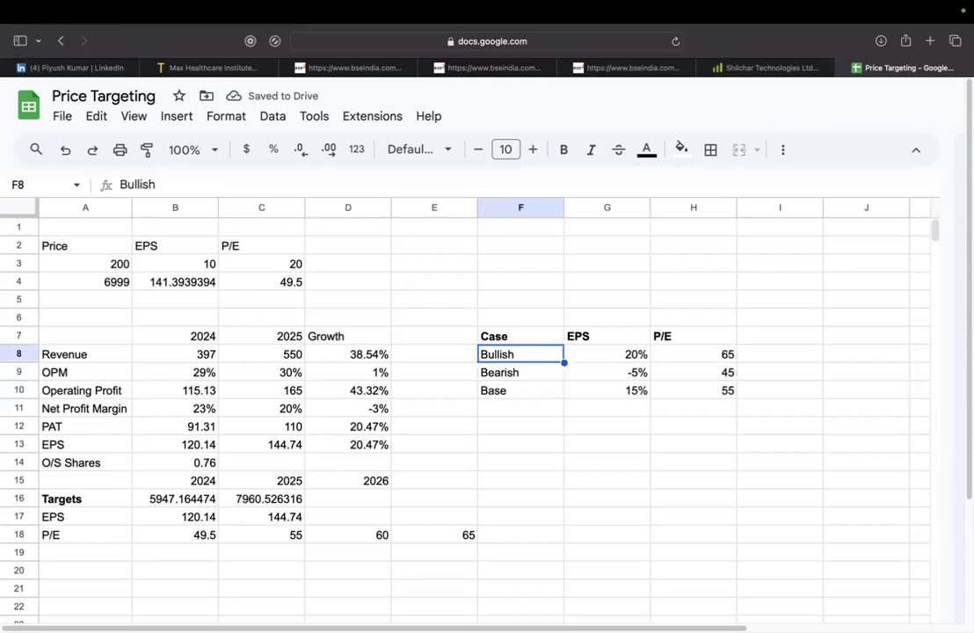
{"action": "key", "text": "Down"}
{"action": "key", "text": "Down"}
{"action": "key", "text": "Down"}
{"action": "key", "text": "Down"}
{"action": "key", "text": "Down"}
{"action": "key", "text": "Down"}
{"action": "key", "text": "Down"}
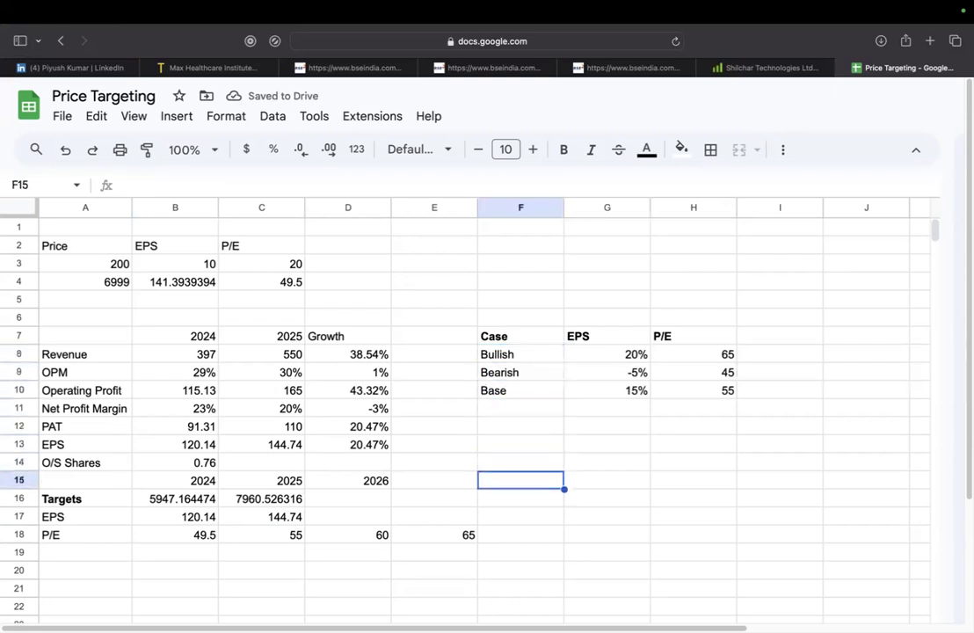
{"action": "key", "text": "Down"}
{"action": "key", "text": "Left"}
{"action": "key", "text": "Left"}
{"action": "key", "text": "Down"}
{"action": "type", "text": "="}
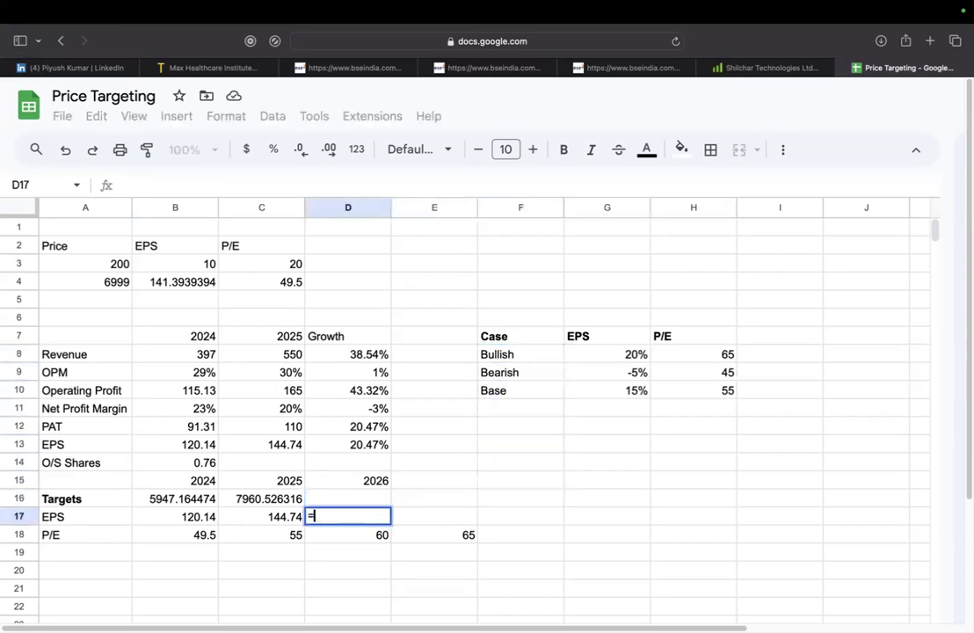
{"action": "key", "text": "Left"}
{"action": "type", "text": "*"}
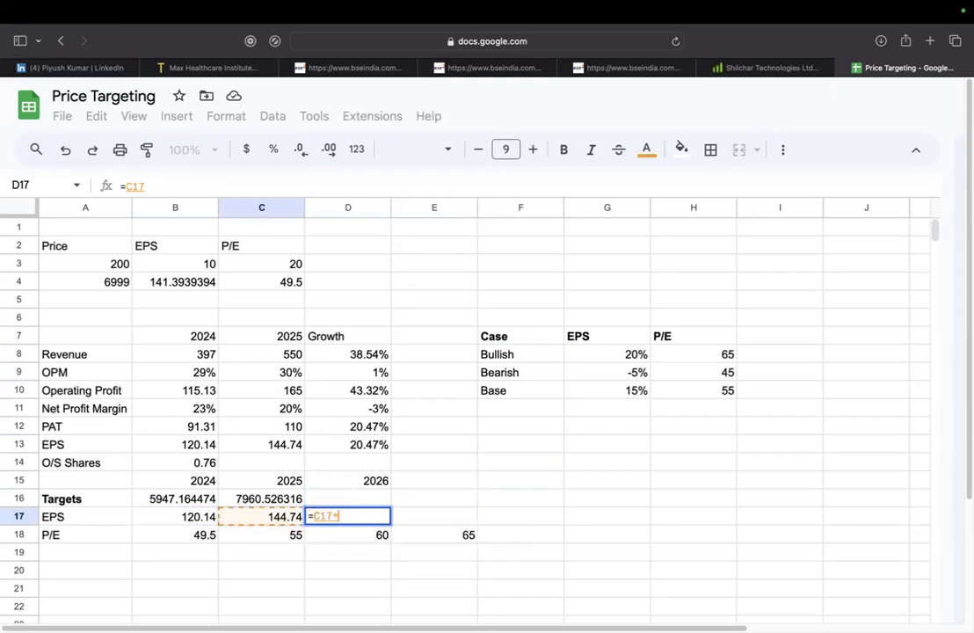
{"action": "type", "text": "(1+"}
{"action": "left_click", "coordinate": [624, 356]}
{"action": "type", "text": ")"}
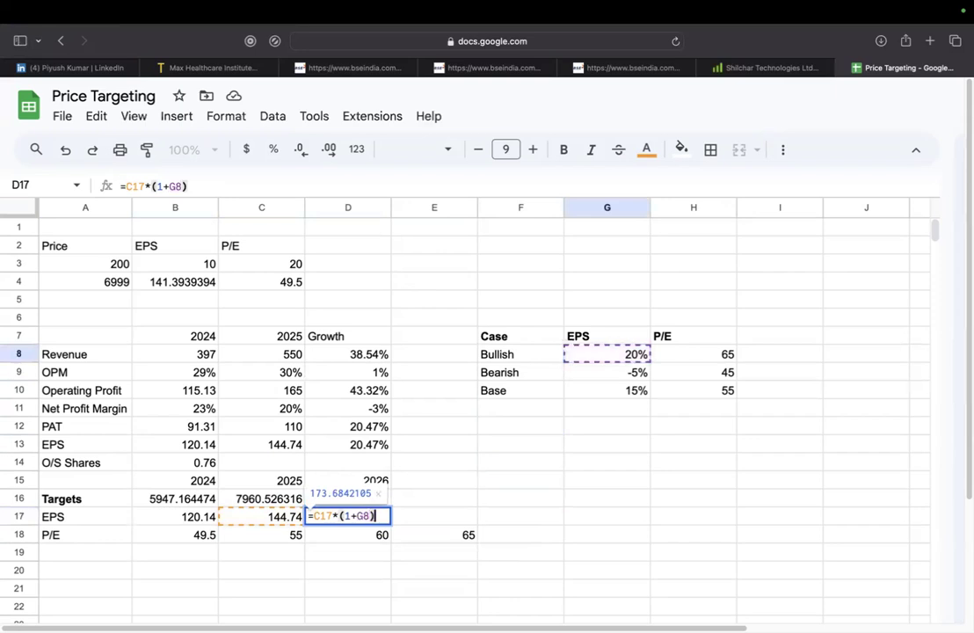
{"action": "key", "text": "Return"}
{"action": "left_click", "coordinate": [348, 517]}
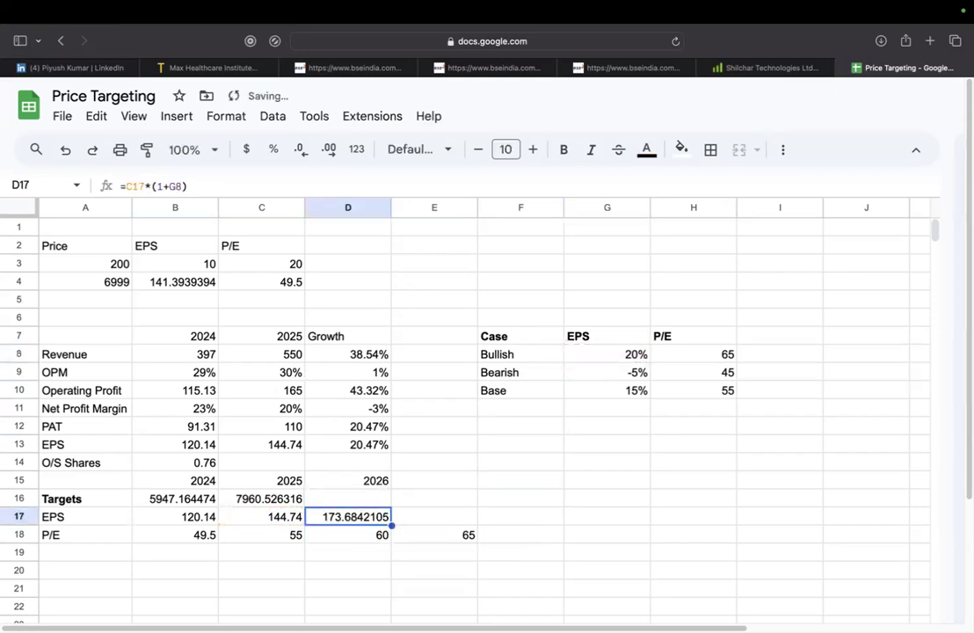
Copy the 2025 target formula from C16 into D16 to calculate the 2026 price target.
{"action": "left_click", "coordinate": [261, 498]}
{"action": "key", "text": "ctrl+c"}
{"action": "left_click", "coordinate": [348, 498]}
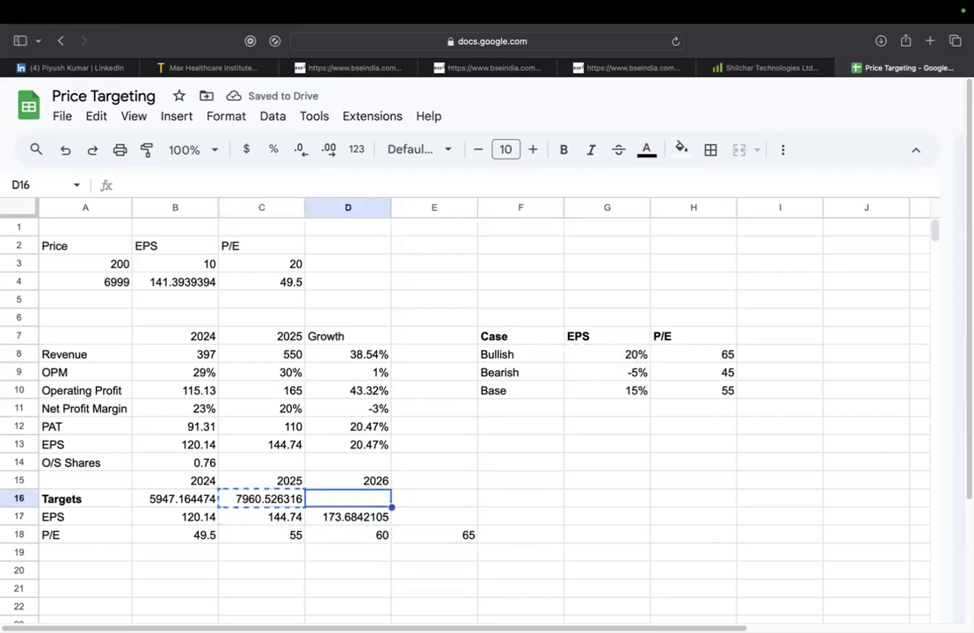
{"action": "key", "text": "ctrl+v"}
{"action": "left_click", "coordinate": [44, 46]}
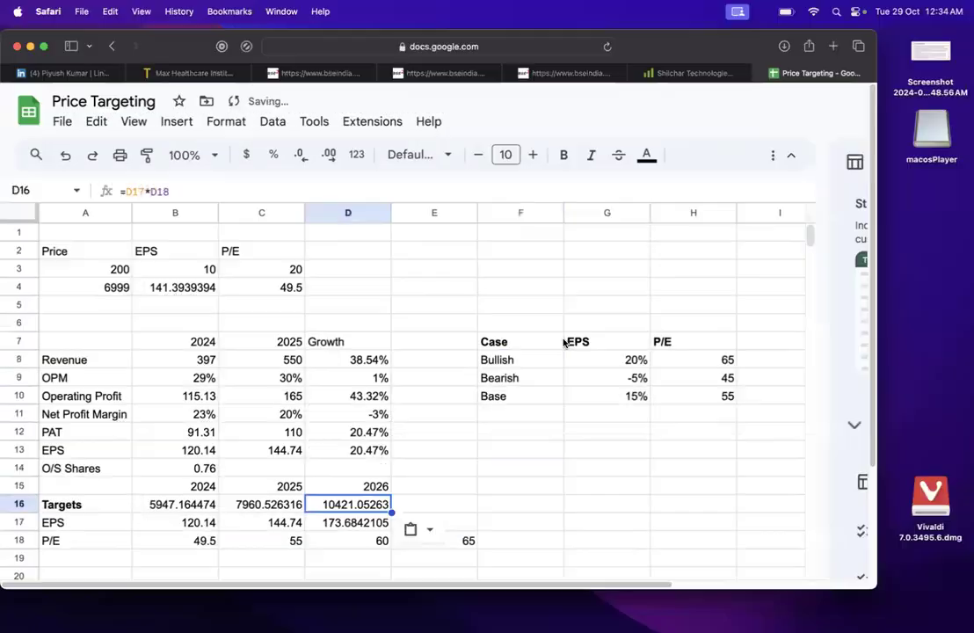
{"action": "left_click", "coordinate": [44, 47]}
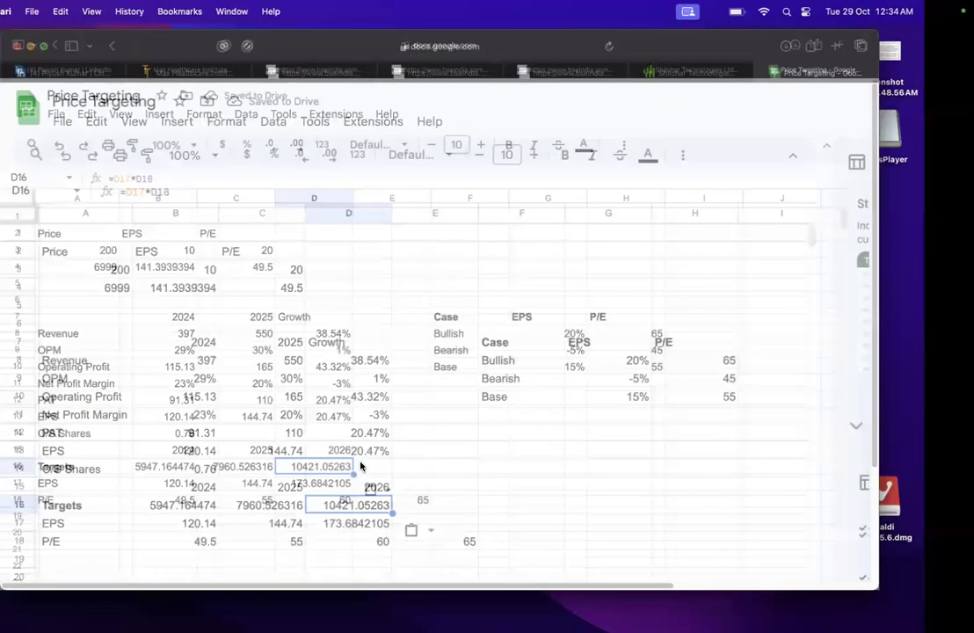
{"action": "key", "text": "Down"}
{"action": "key", "text": "Down"}
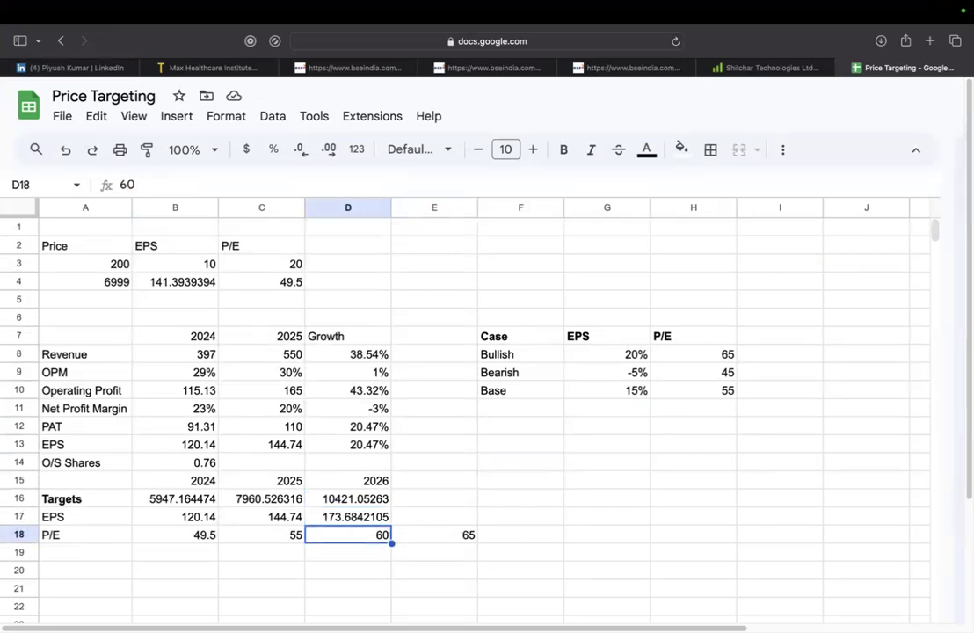
{"action": "key", "text": "Up"}
{"action": "key", "text": "Up"}
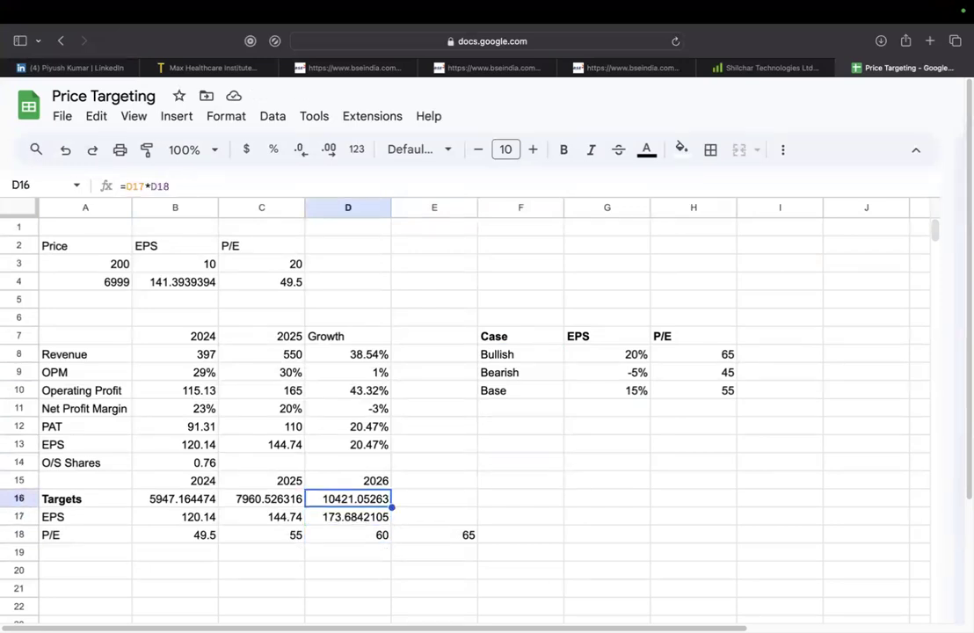
Reduce the price targets in B16:D16 to two decimal places.
{"action": "key", "text": "Left"}
{"action": "key", "text": "Left"}
{"action": "key", "text": "shift+Right"}
{"action": "key", "text": "shift+Right"}
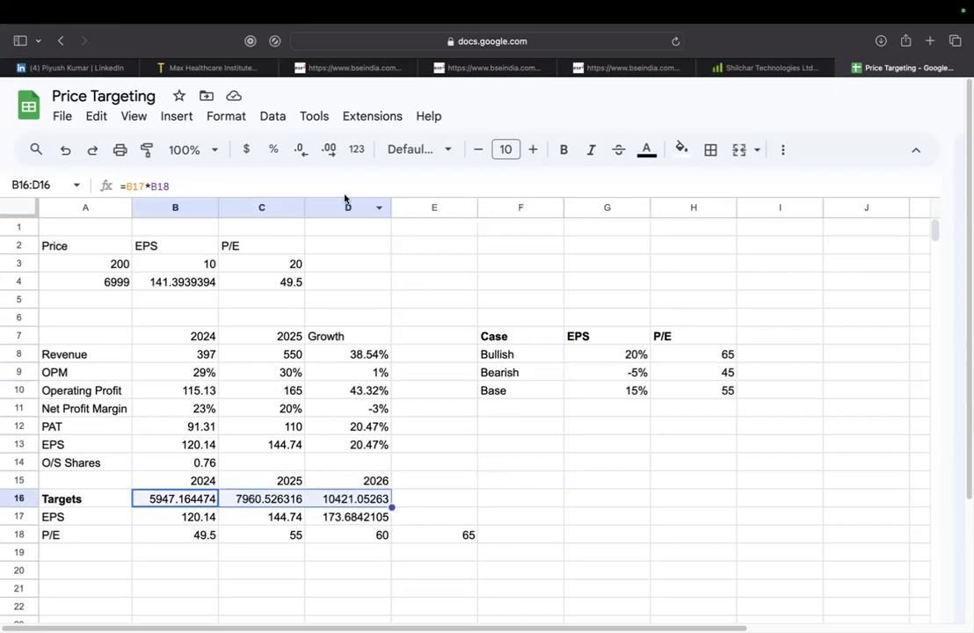
{"action": "left_click", "coordinate": [301, 149]}
{"action": "left_click", "coordinate": [302, 150]}
{"action": "left_click", "coordinate": [302, 149]}
{"action": "left_click", "coordinate": [301, 150]}
{"action": "left_click", "coordinate": [437, 456]}
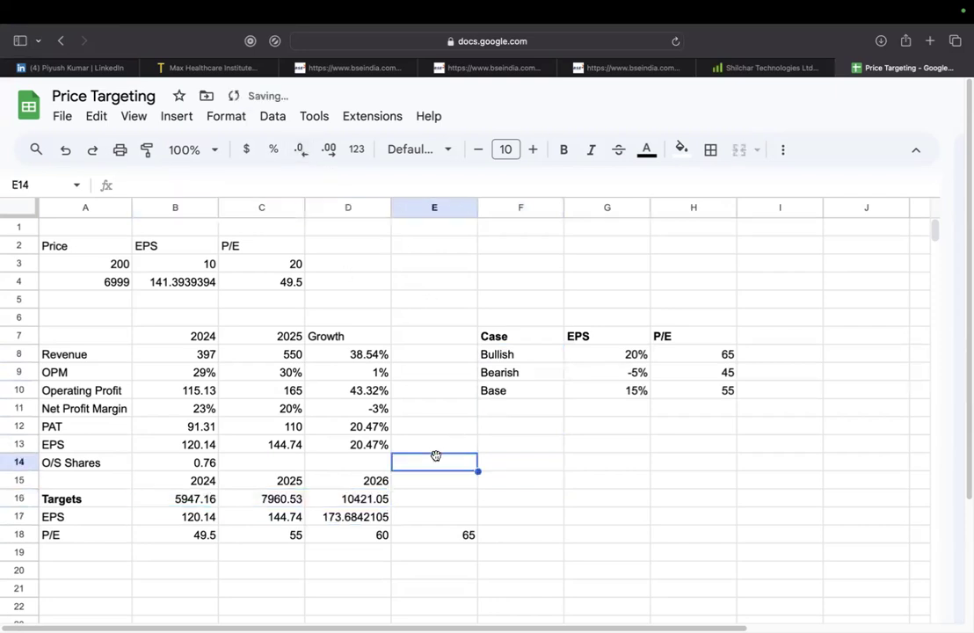
Make the year headings 2024, 2025 and 2026 in B15:D15 bold.
{"action": "left_click", "coordinate": [201, 499]}
{"action": "key", "text": "Up"}
{"action": "key", "text": "shift+Right"}
{"action": "key", "text": "shift+Right"}
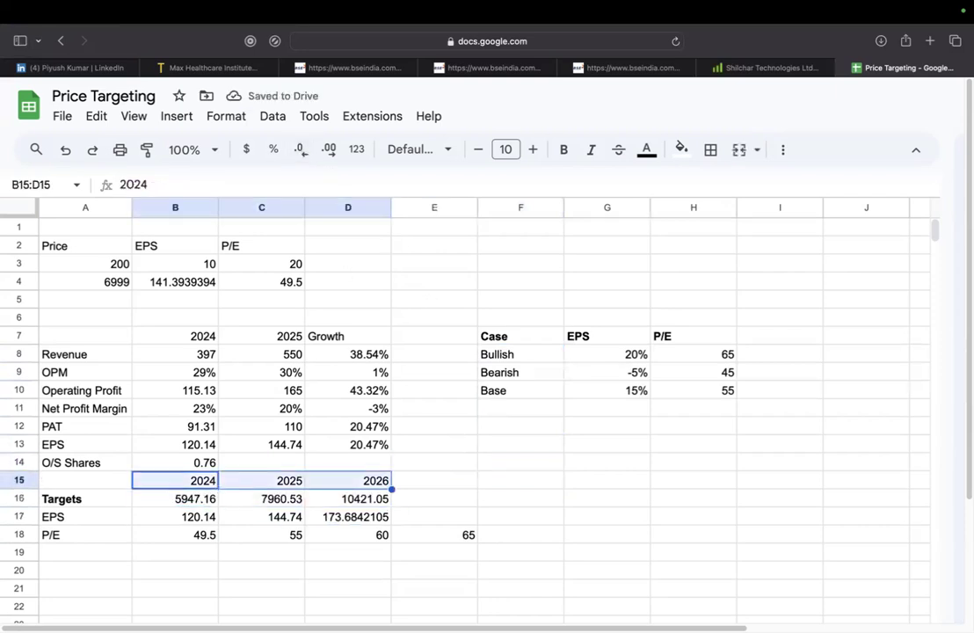
{"action": "key", "text": "super+b"}
{"action": "key", "text": "Down"}
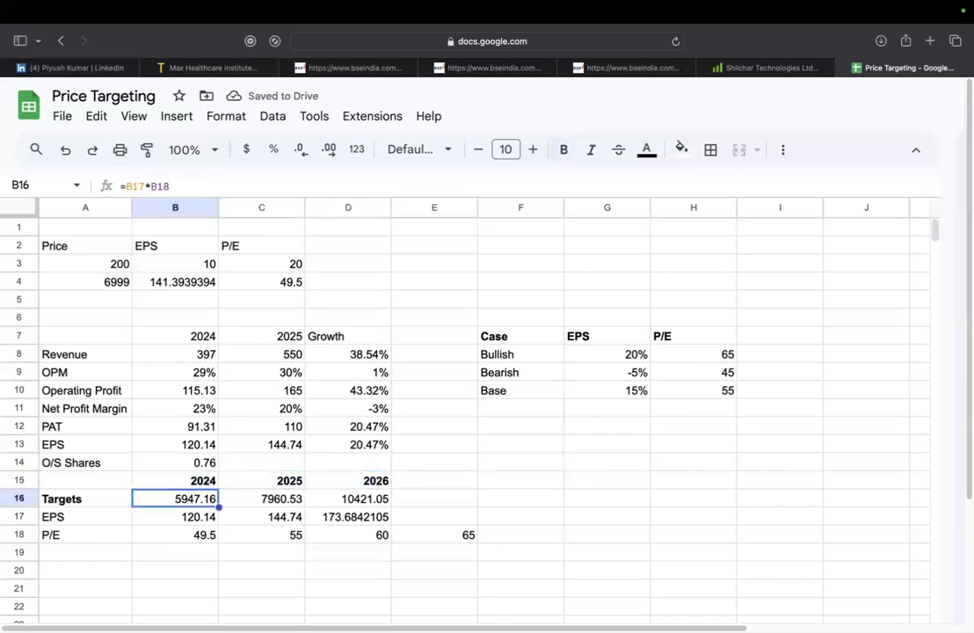
{"action": "key", "text": "Right"}
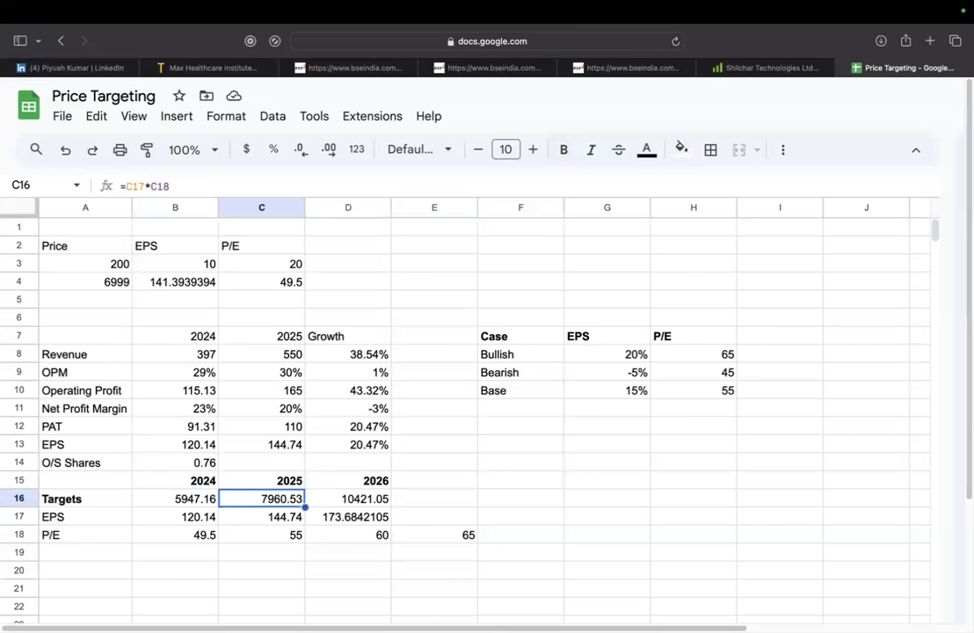
{"action": "key", "text": "Right"}
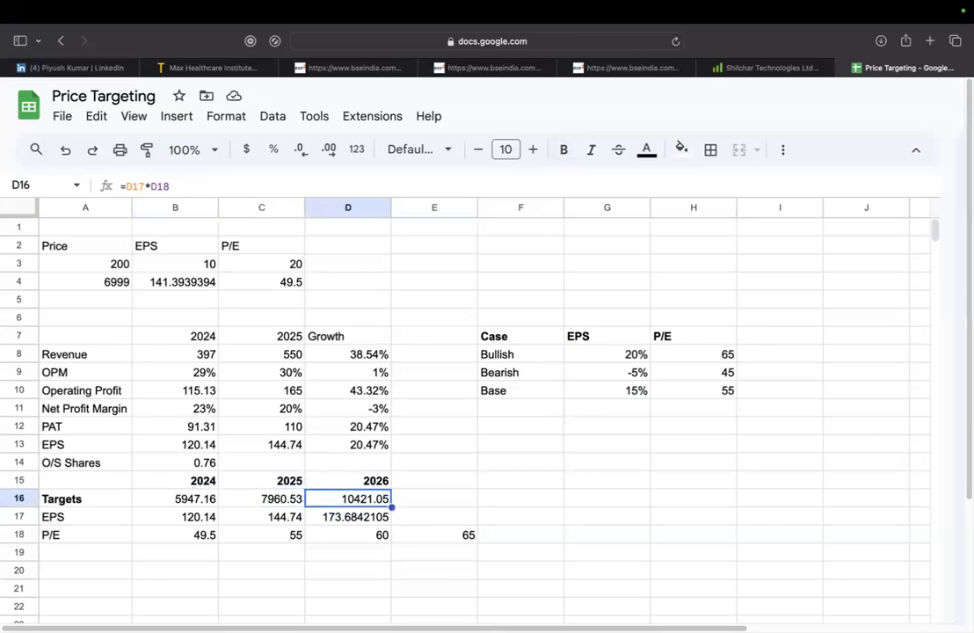
Set the Bullish case's EPS growth in G8 to 15% and select the 2026 EPS cell that depends on it.
{"action": "left_click", "coordinate": [613, 356]}
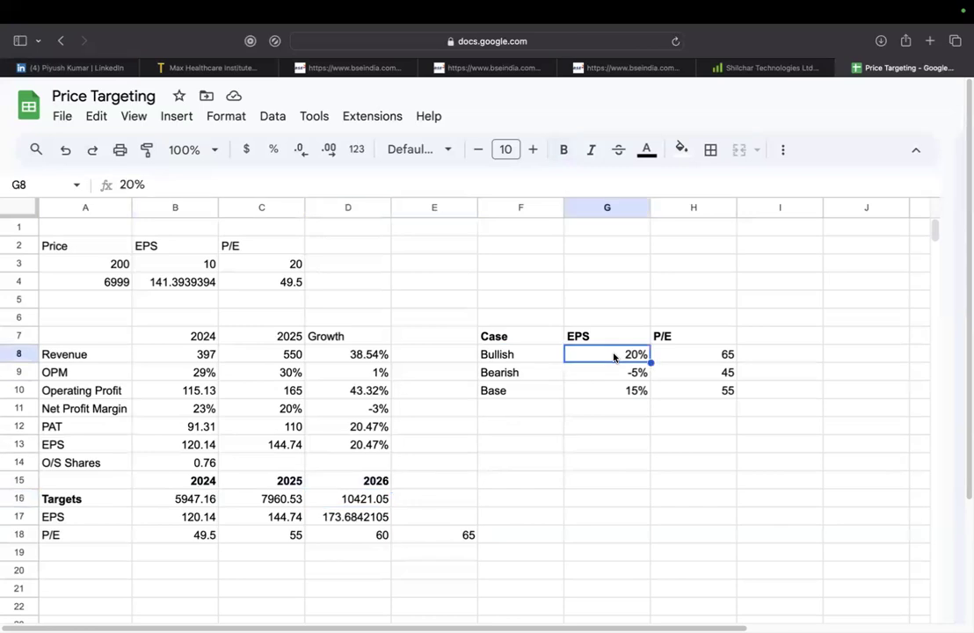
{"action": "type", "text": "15"}
{"action": "key", "text": "Return"}
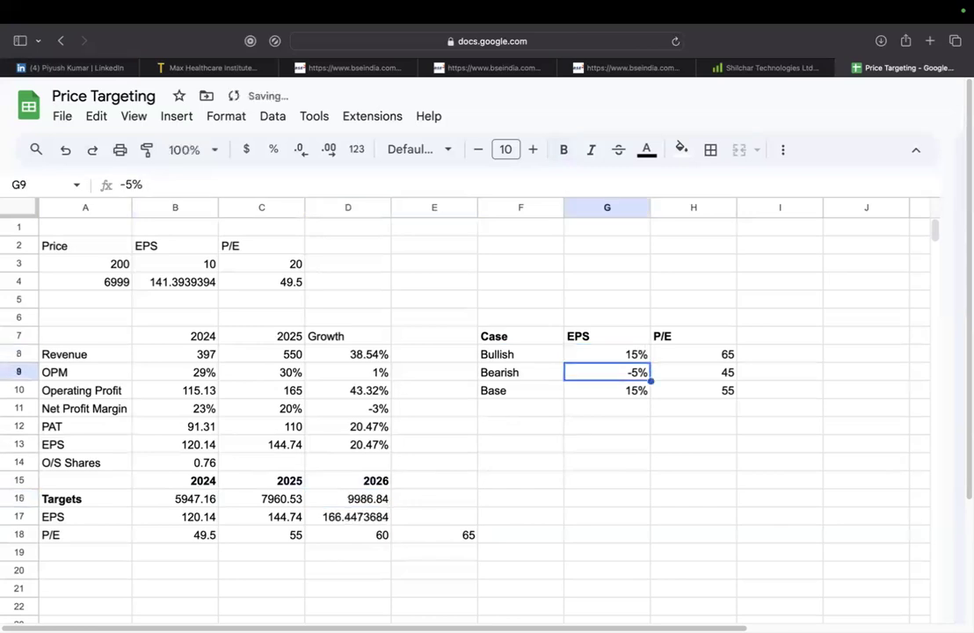
{"action": "left_click", "coordinate": [367, 516]}
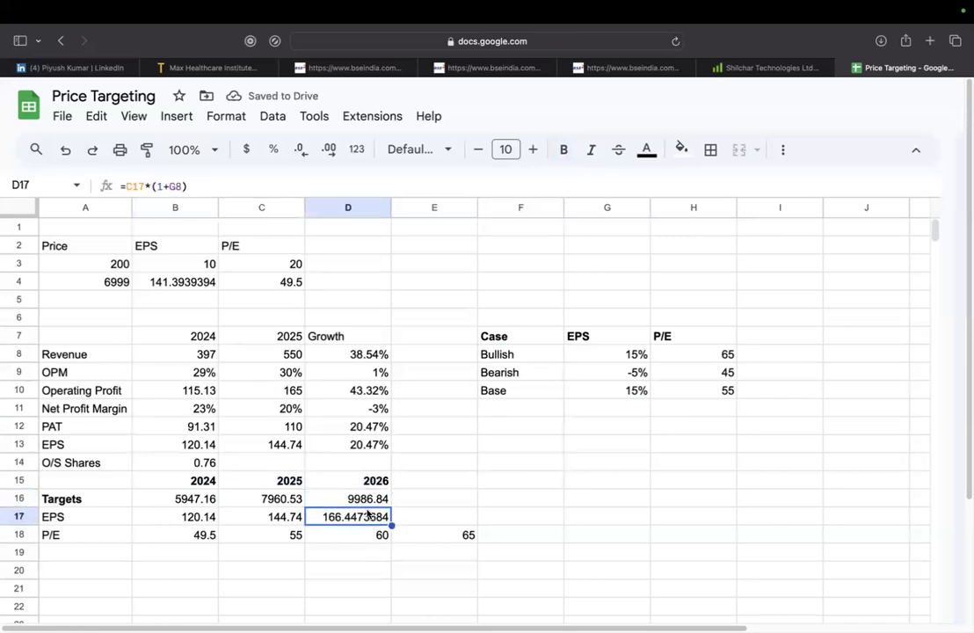
Reduce the 2026 EPS in D17 to two decimal places.
{"action": "left_click", "coordinate": [301, 153]}
{"action": "left_click", "coordinate": [300, 153]}
{"action": "left_click", "coordinate": [301, 153]}
{"action": "left_click", "coordinate": [300, 153]}
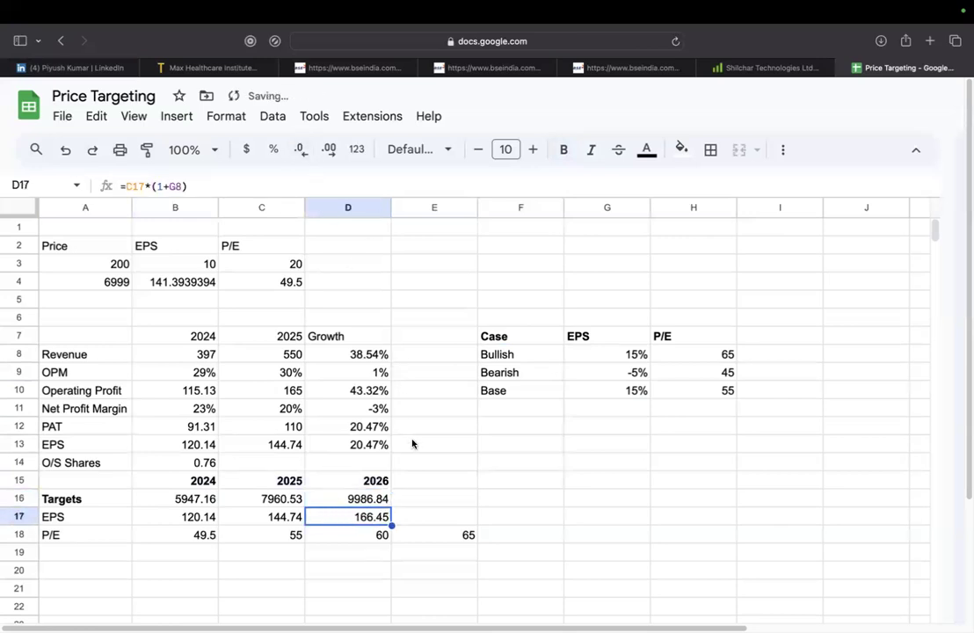
Examine the year headings, price targets, EPS and P/E figures in rows 15 to 18, comparing 2024 EPS with 2025 EPS.
{"action": "left_click", "coordinate": [426, 498]}
{"action": "left_click", "coordinate": [287, 551]}
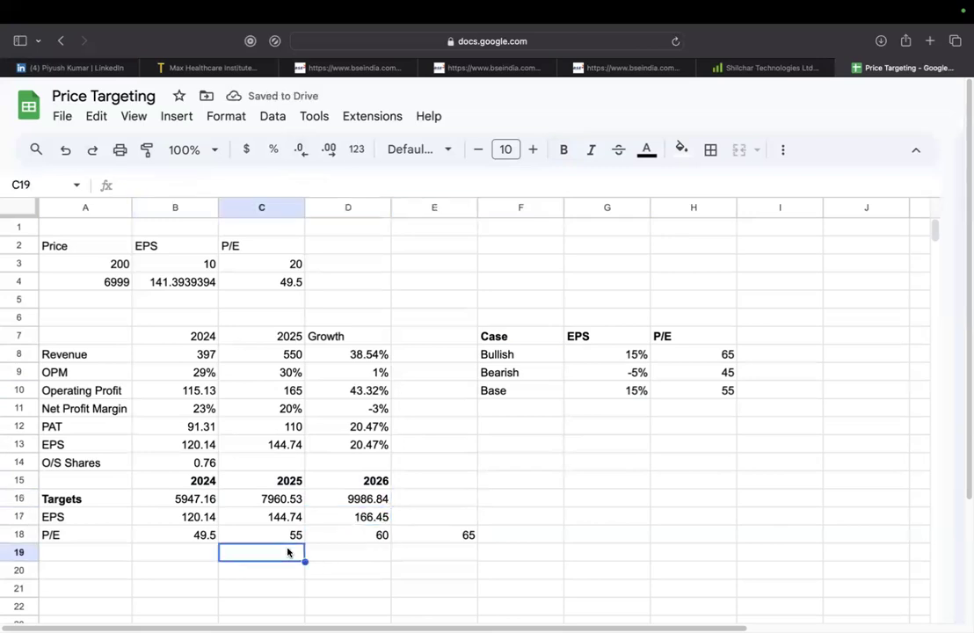
{"action": "key", "text": "Up"}
{"action": "key", "text": "Up"}
{"action": "key", "text": "Up"}
{"action": "key", "text": "Up"}
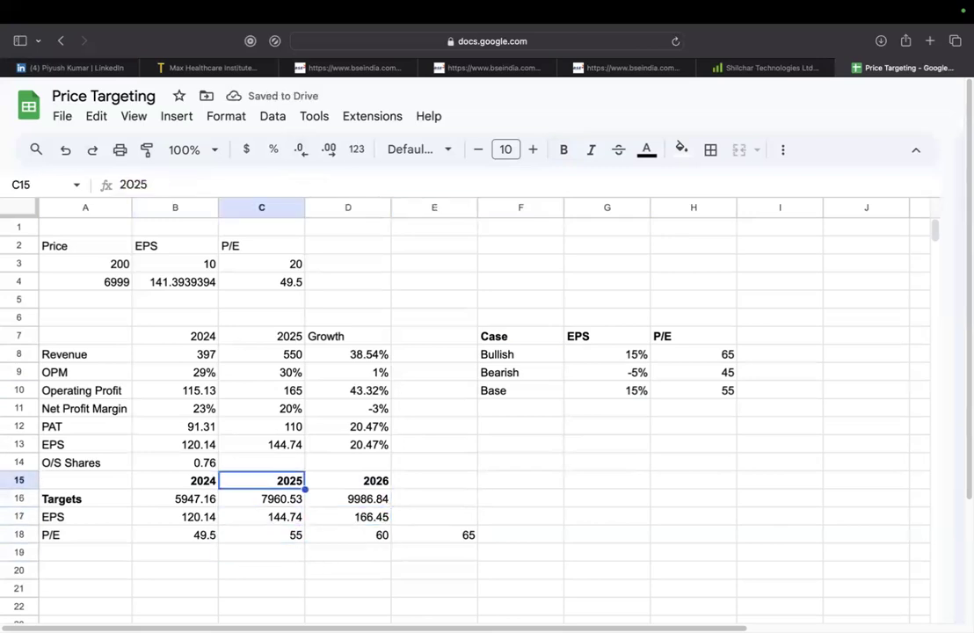
{"action": "key", "text": "Left"}
{"action": "key", "text": "Left"}
{"action": "key", "text": "shift+Right"}
{"action": "key", "text": "shift+Right"}
{"action": "key", "text": "shift+Right"}
{"action": "key", "text": "shift+Left"}
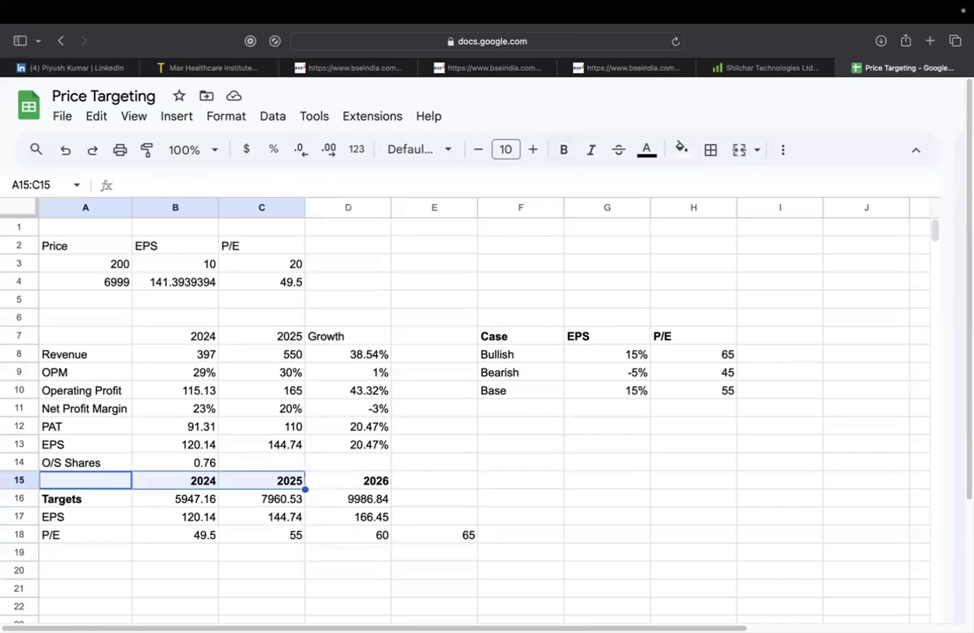
{"action": "key", "text": "Down"}
{"action": "key", "text": "Down"}
{"action": "key", "text": "Down"}
{"action": "key", "text": "Right"}
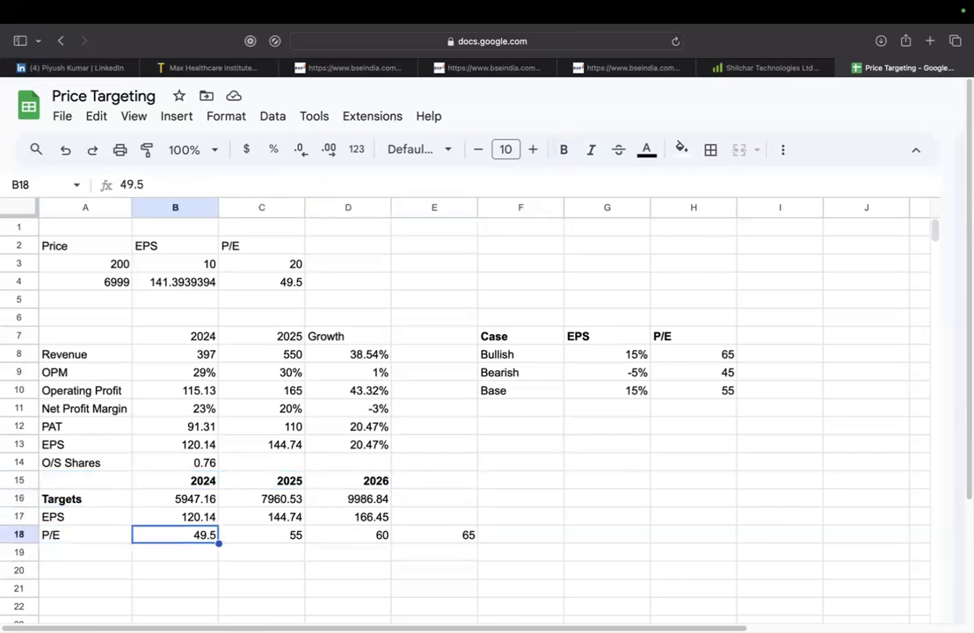
{"action": "key", "text": "Right"}
{"action": "key", "text": "Up"}
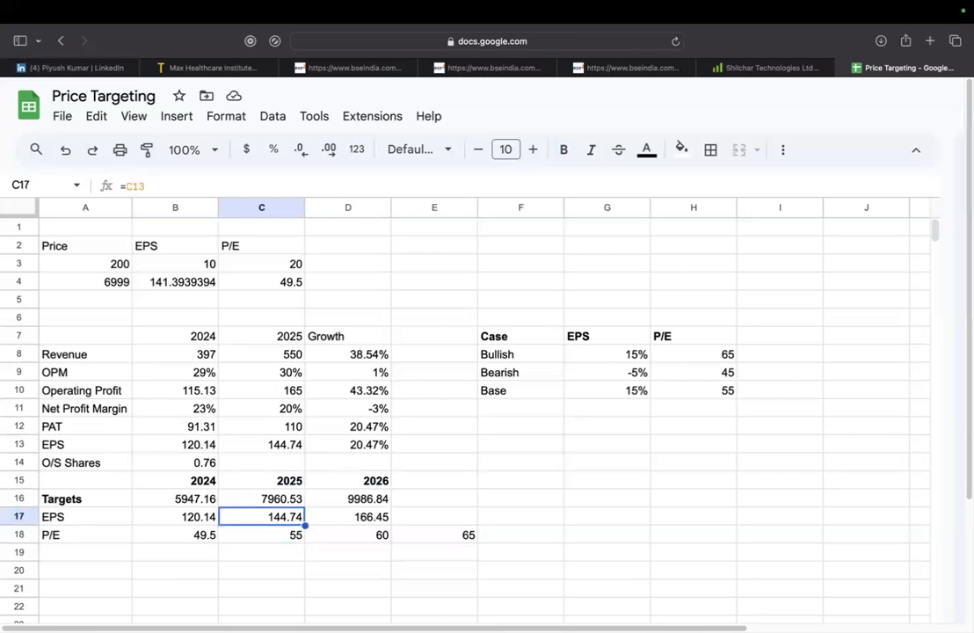
{"action": "key", "text": "Left"}
{"action": "key", "text": "shift+Right"}
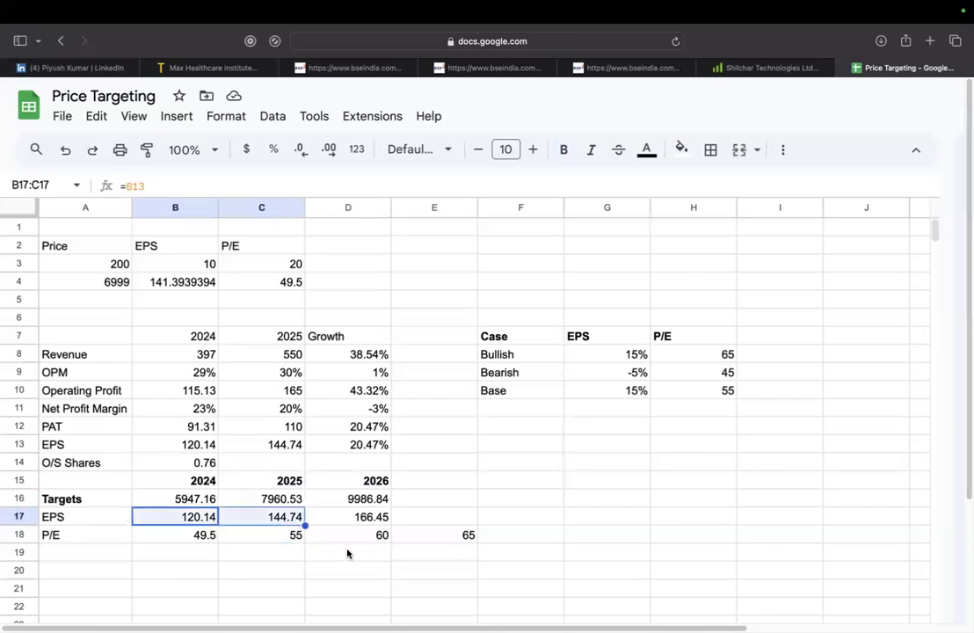
Make the EPS growth percentage in D13 bold.
{"action": "left_click", "coordinate": [372, 447]}
{"action": "key", "text": "super+b"}
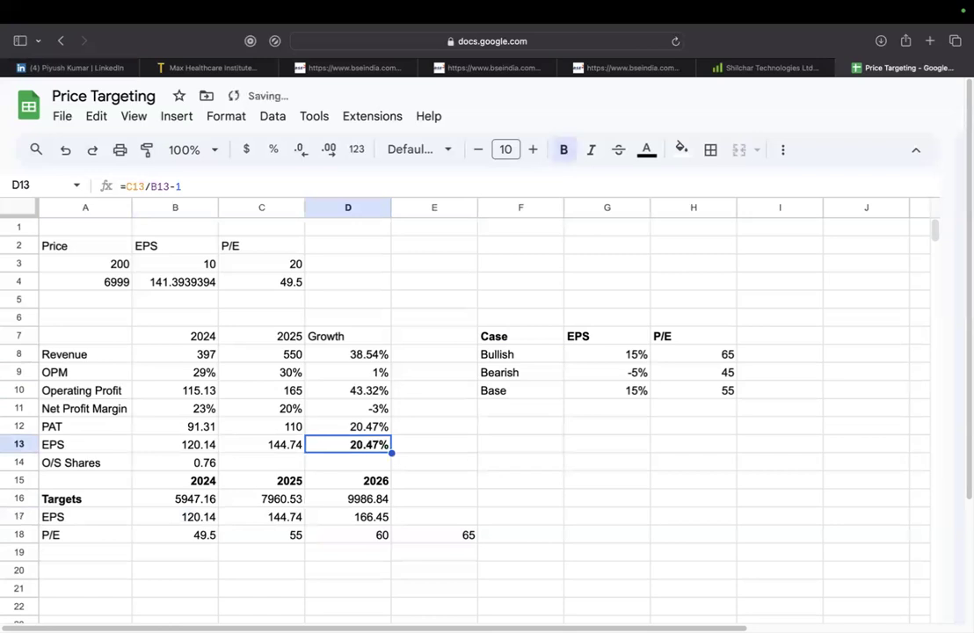
{"action": "scroll", "coordinate": [333, 474], "scroll_direction": "down", "scroll_amount": 5}
{"action": "scroll", "coordinate": [334, 474], "scroll_direction": "up", "scroll_amount": 3}
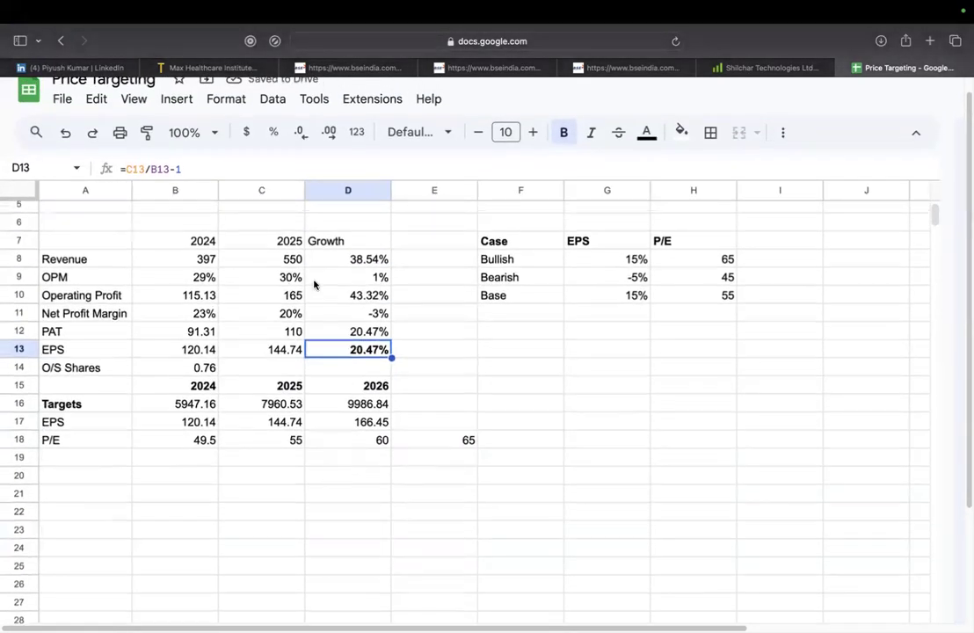
Switch to Price Target.pdf in Preview, go to page 2 and circle the words "Equity Research" in the first paragraph.
{"action": "key", "text": "super+Tab"}
{"action": "key", "text": "super+Tab"}
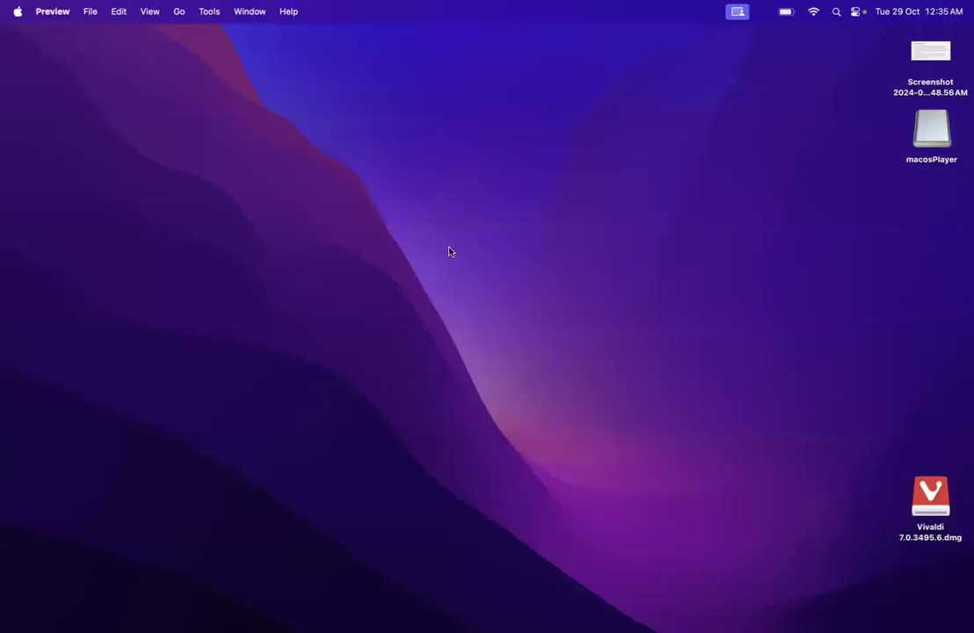
{"action": "left_click", "coordinate": [26, 543]}
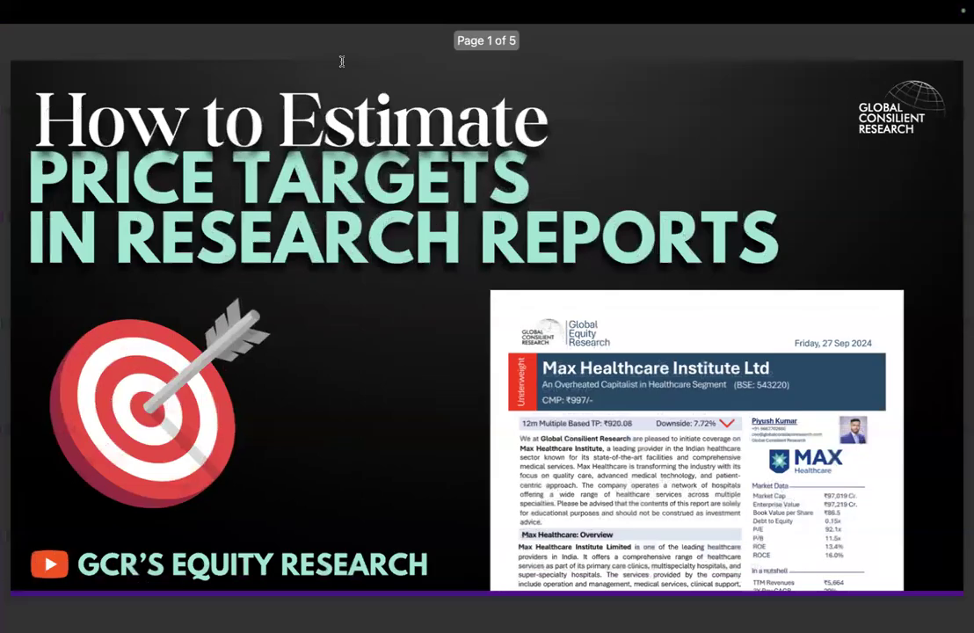
{"action": "key", "text": "Down"}
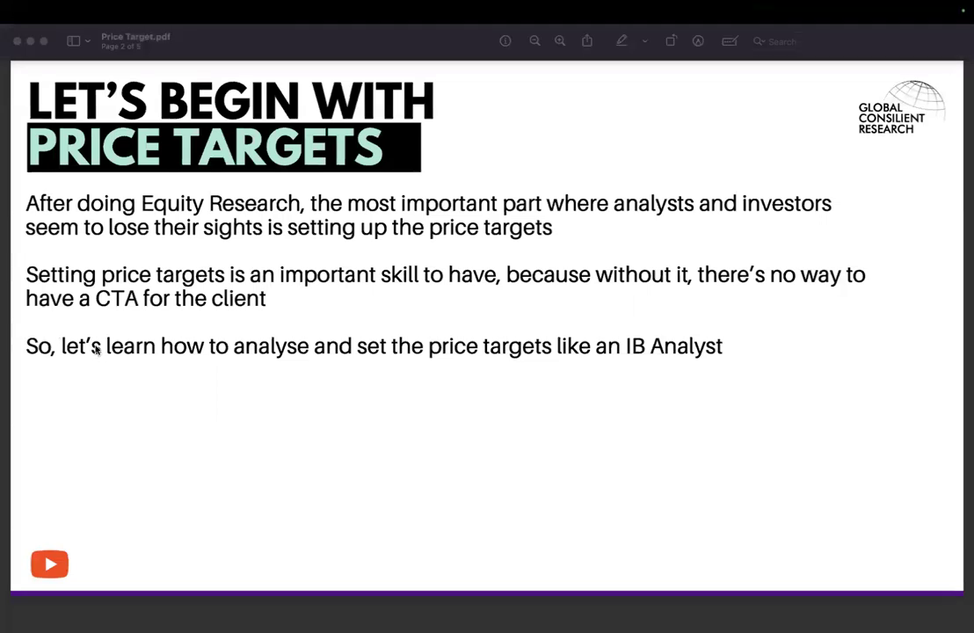
{"action": "mouse_move", "coordinate": [145, 195]}
{"action": "left_mouse_down"}
{"action": "mouse_move", "coordinate": [265, 183]}
{"action": "mouse_move", "coordinate": [163, 224]}
{"action": "mouse_move", "coordinate": [148, 204]}
{"action": "left_mouse_up"}
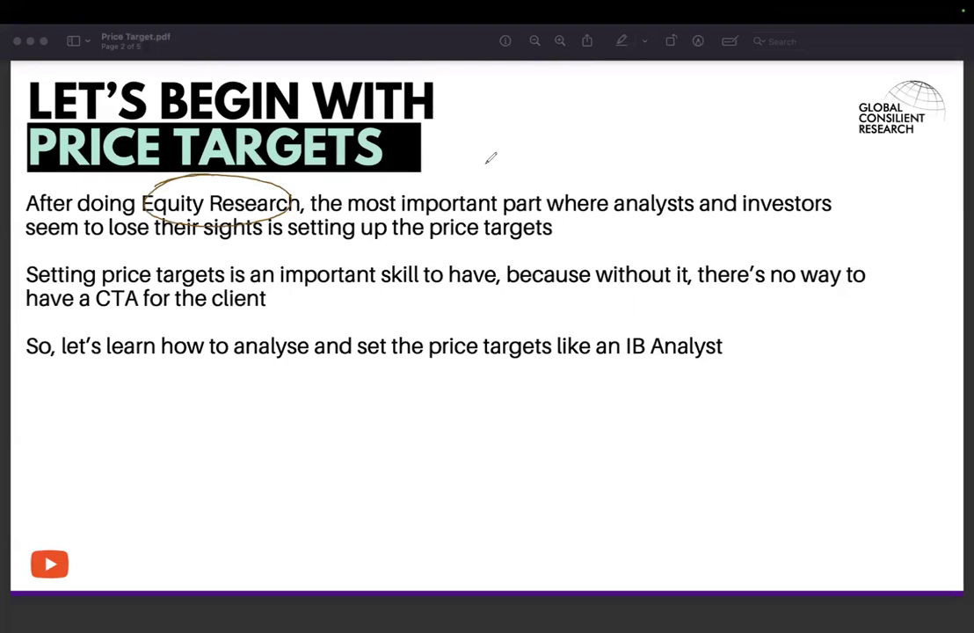